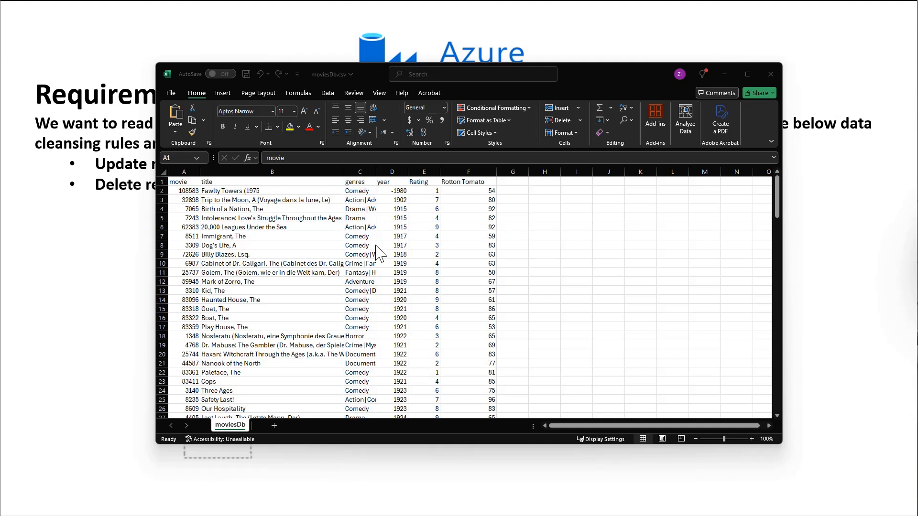
# Switch to the Azure portal and upload moviesDb.csv to the mysource container of the ozappbuilderstdemo storage account
pyautogui.hotkey('alt', 'Tab')
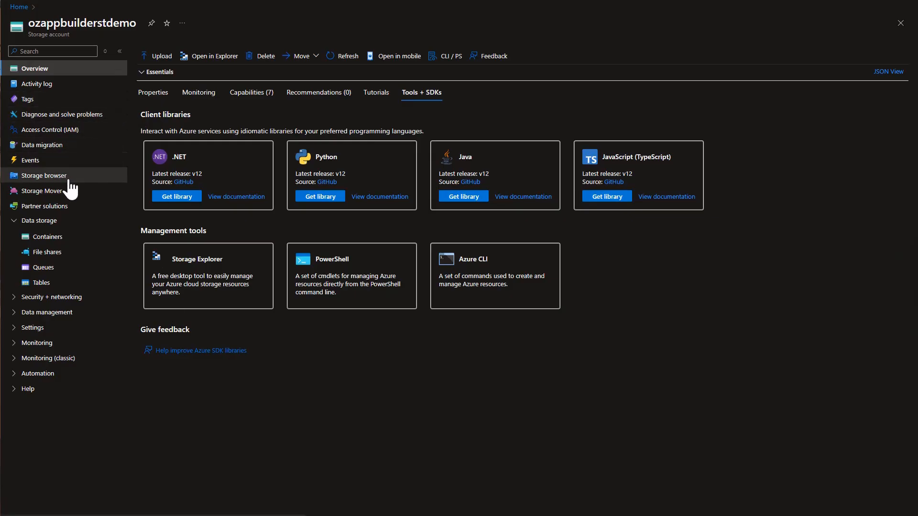
pyautogui.click(54, 238)
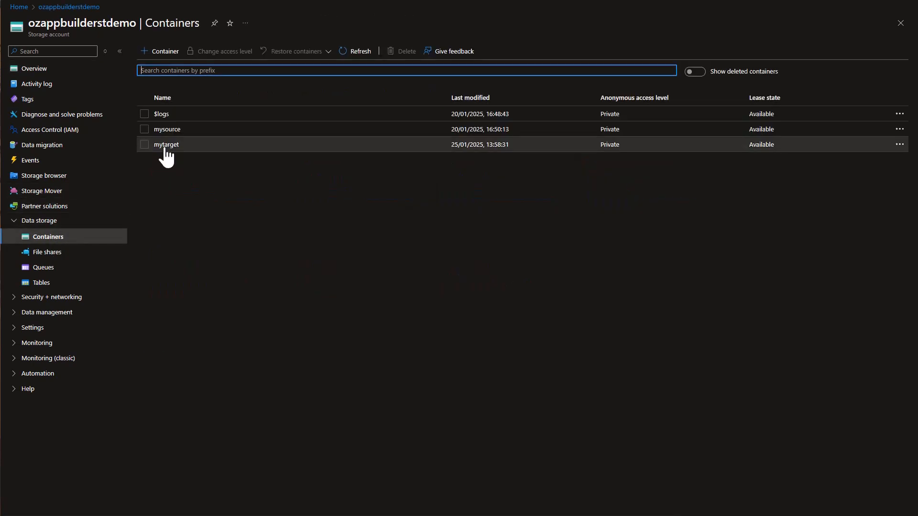
pyautogui.click(168, 130)
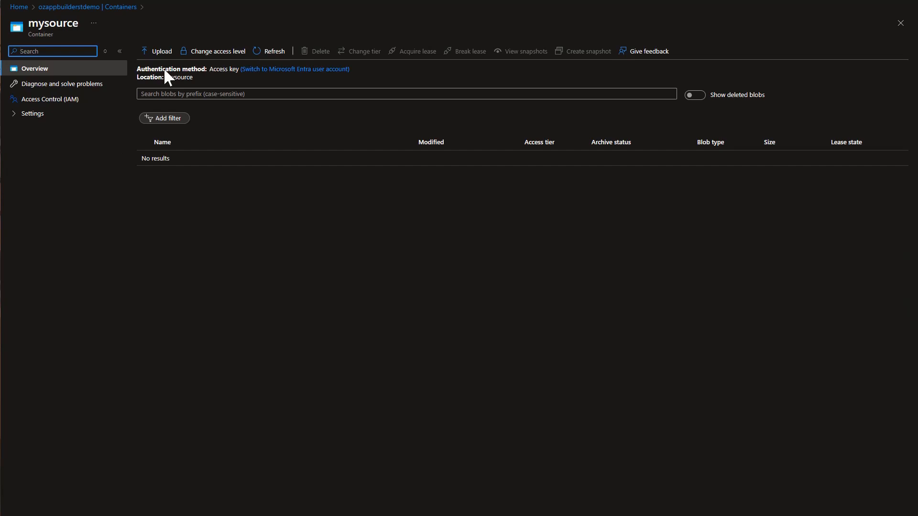
pyautogui.click(159, 53)
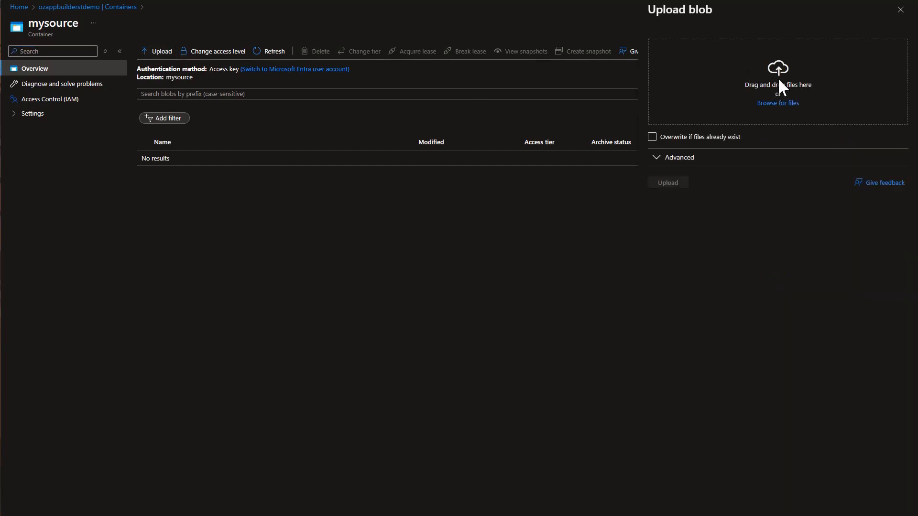
pyautogui.click(778, 104)
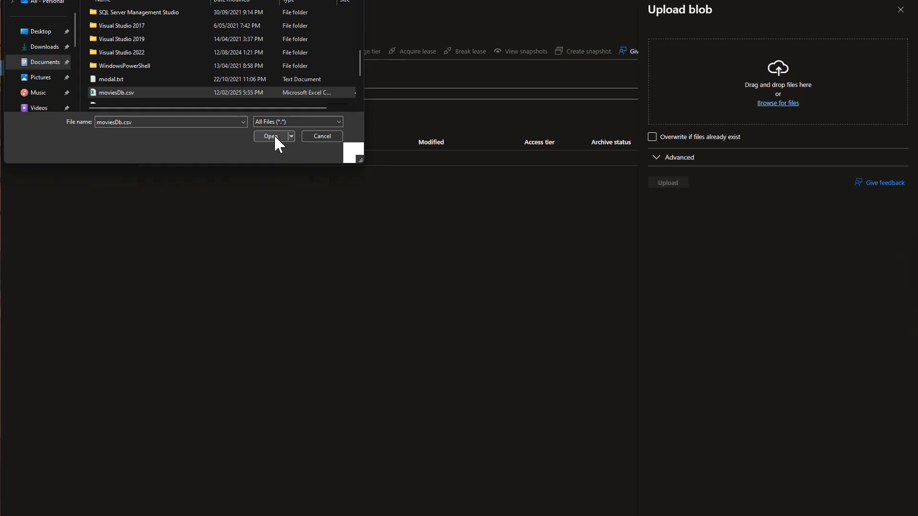
pyautogui.click(270, 137)
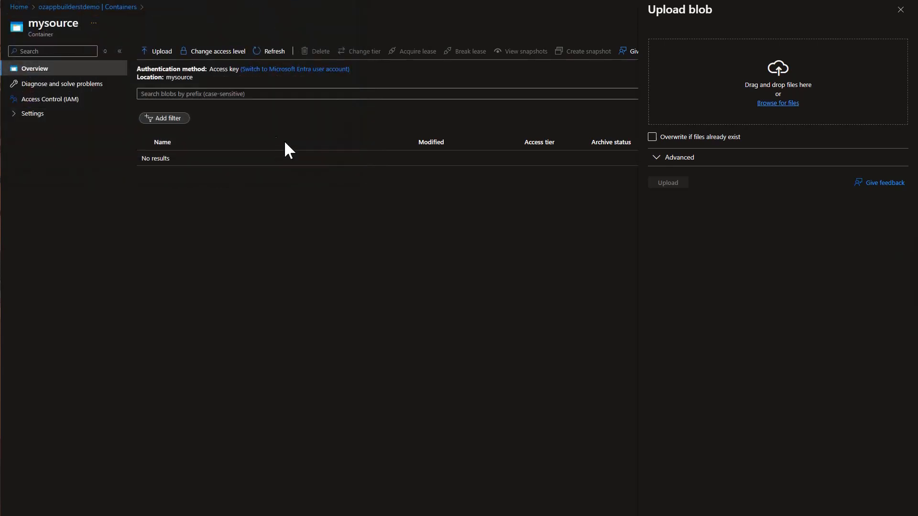
pyautogui.click(668, 183)
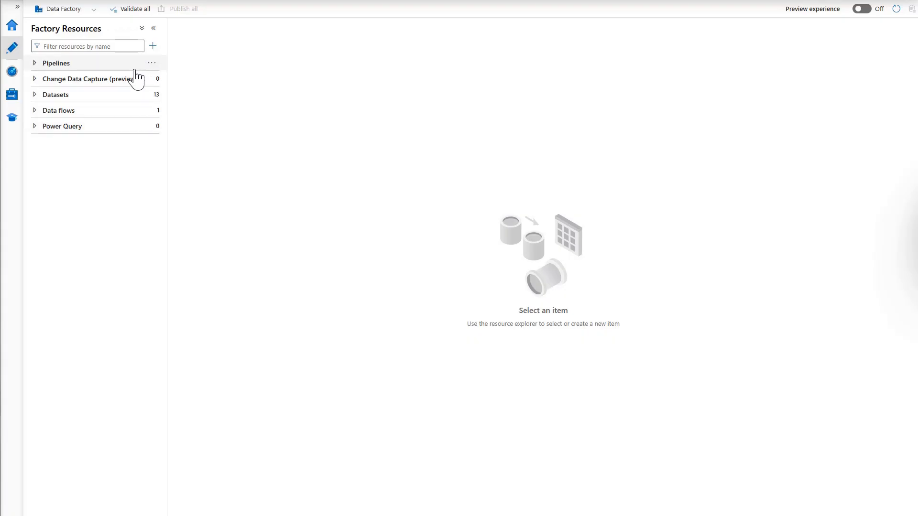
# Create a new pipeline named CleansingMoviesData and close its properties
pyautogui.click(152, 64)
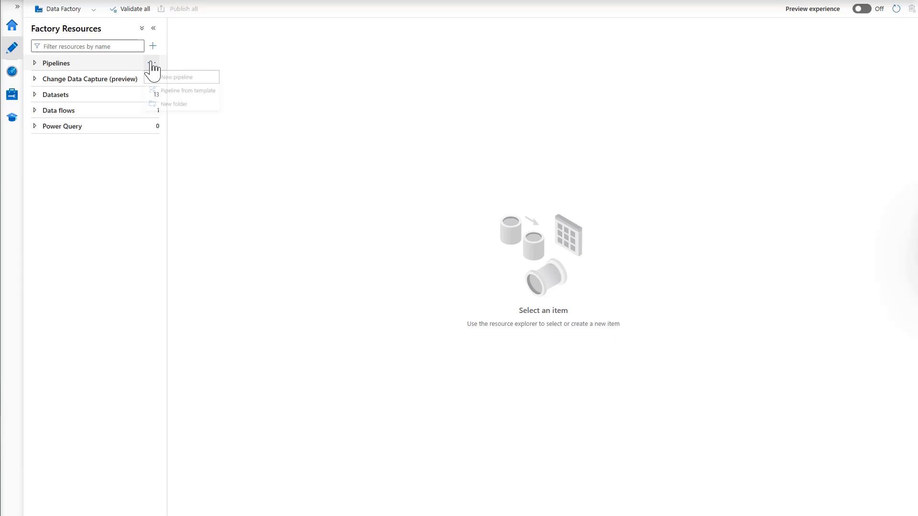
pyautogui.click(190, 81)
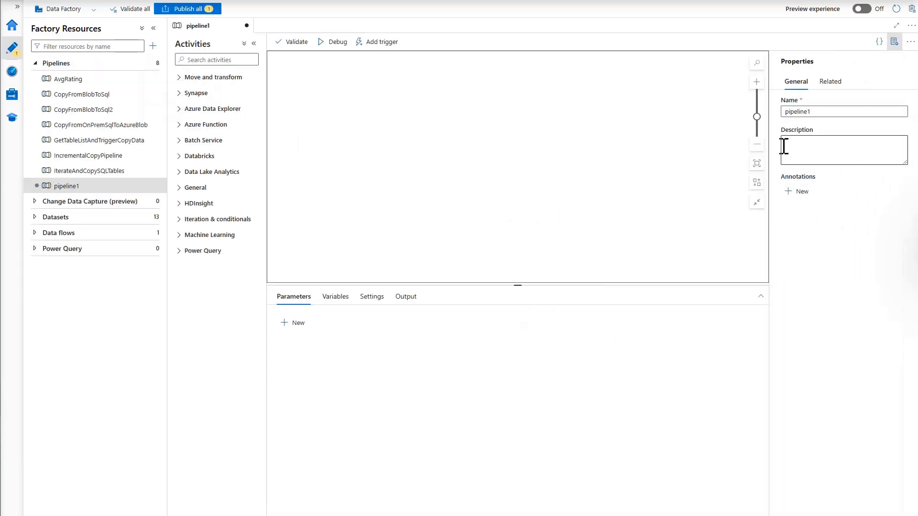
pyautogui.doubleClick(808, 111)
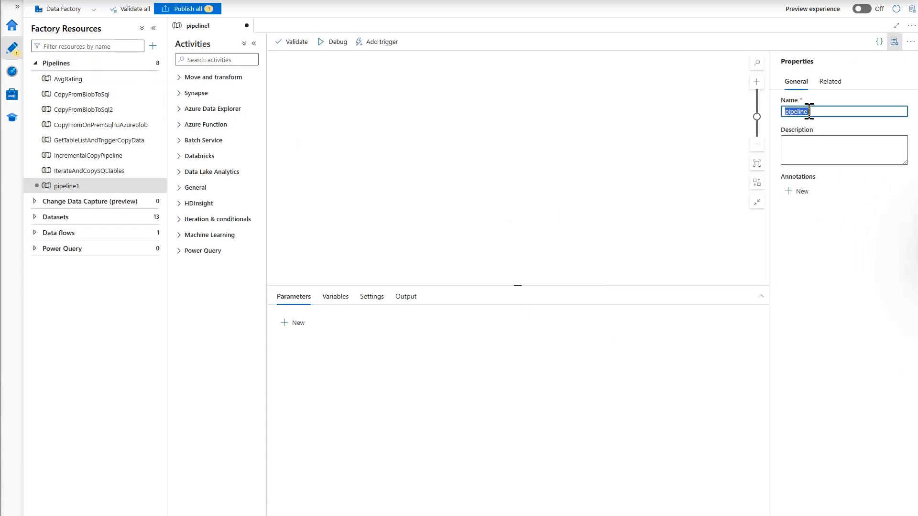
pyautogui.write('CleansingMoviesData')
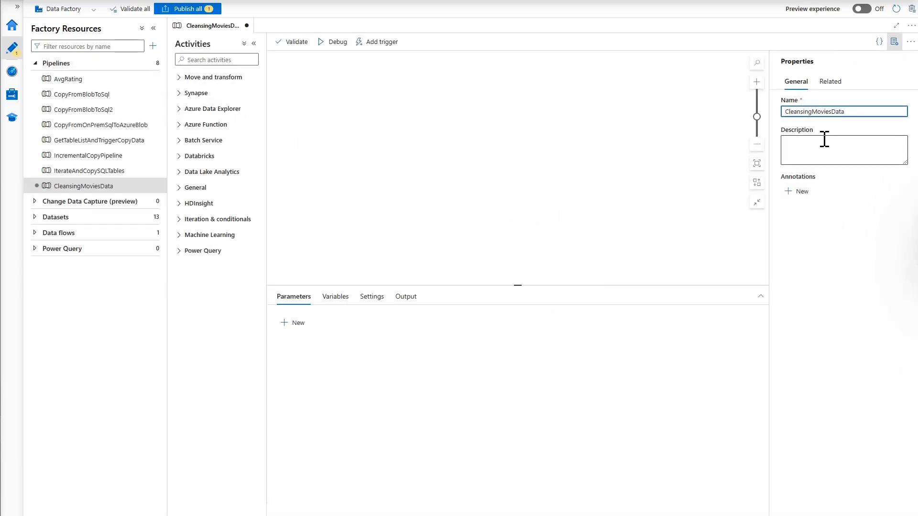
pyautogui.click(894, 41)
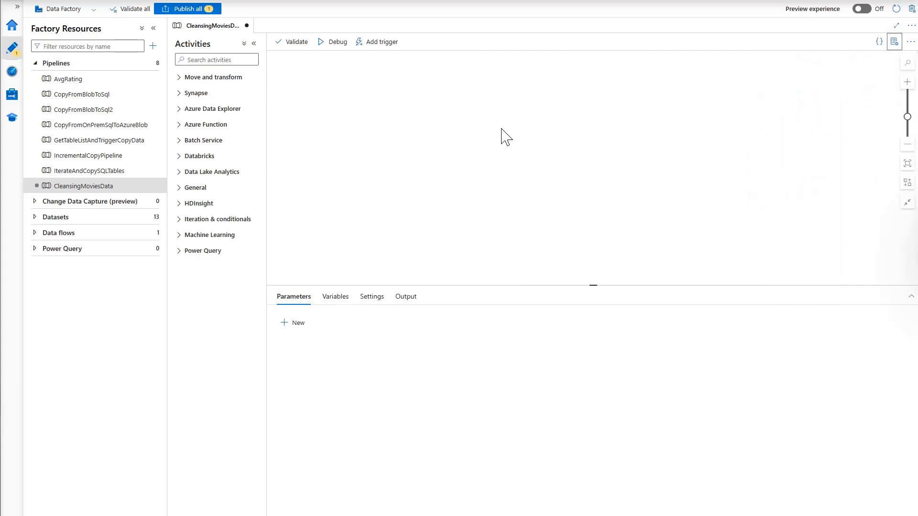
# Add a Data flow activity to the pipeline canvas and name it CleansingData
pyautogui.click(181, 77)
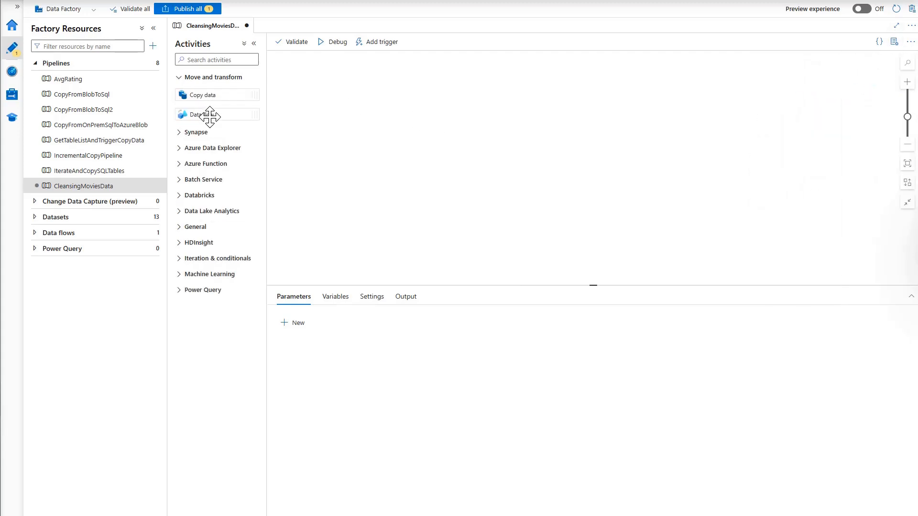
pyautogui.moveTo(207, 115); pyautogui.dragTo(478, 117)
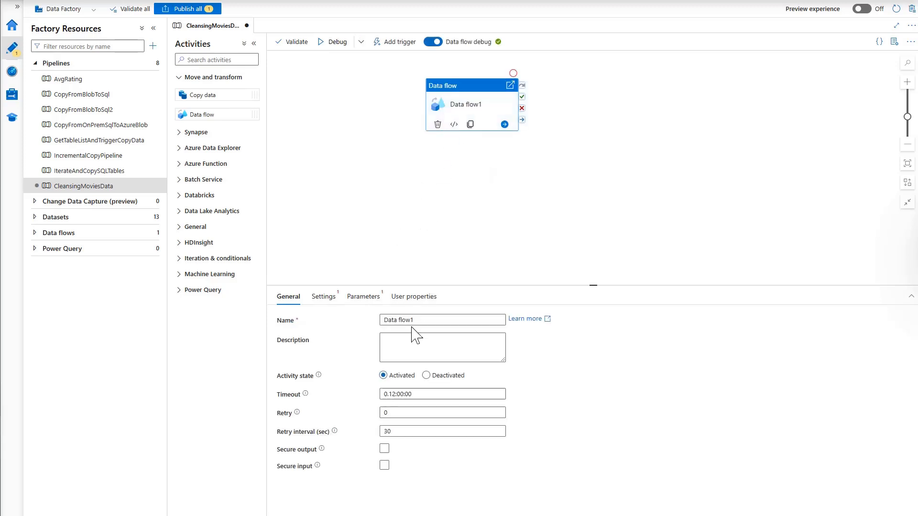
pyautogui.moveTo(420, 320); pyautogui.dragTo(369, 324)
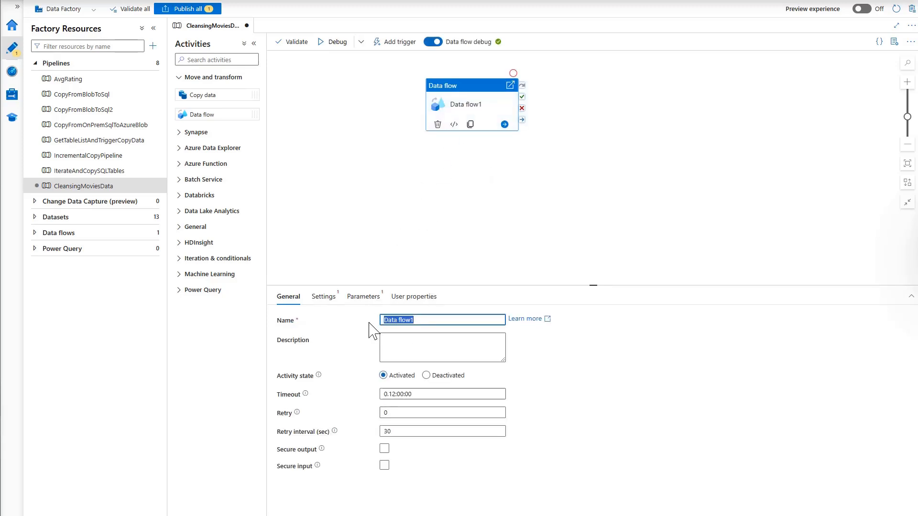
pyautogui.write('CleansingData')
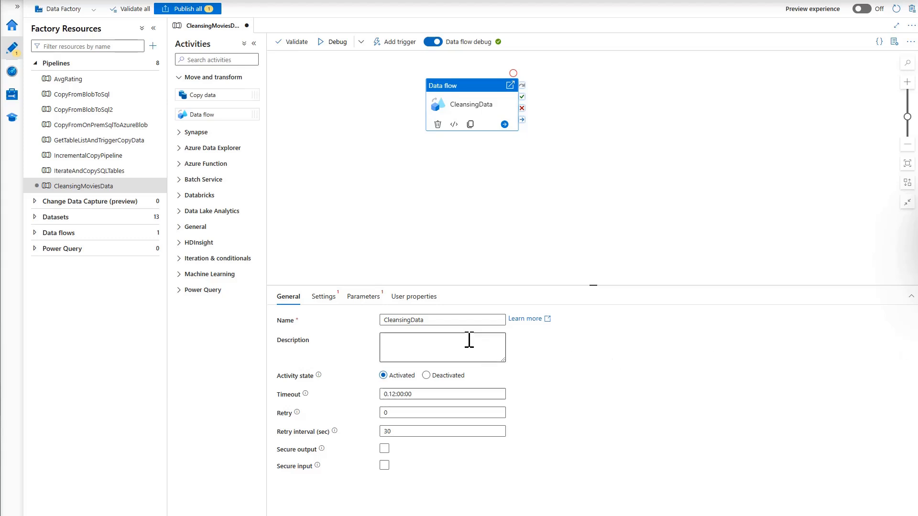
# Create a new data flow named CleanseMovies for the CleansingData activity and close its properties
pyautogui.click(323, 297)
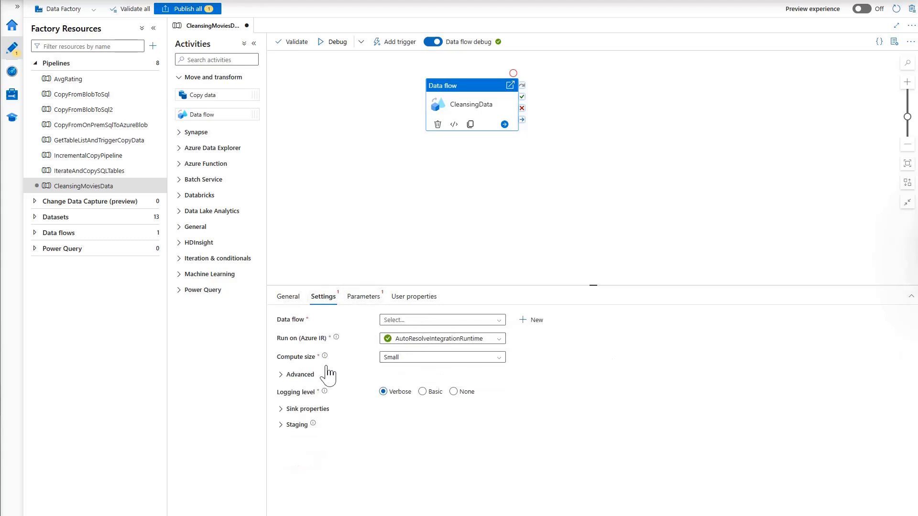
pyautogui.click(534, 320)
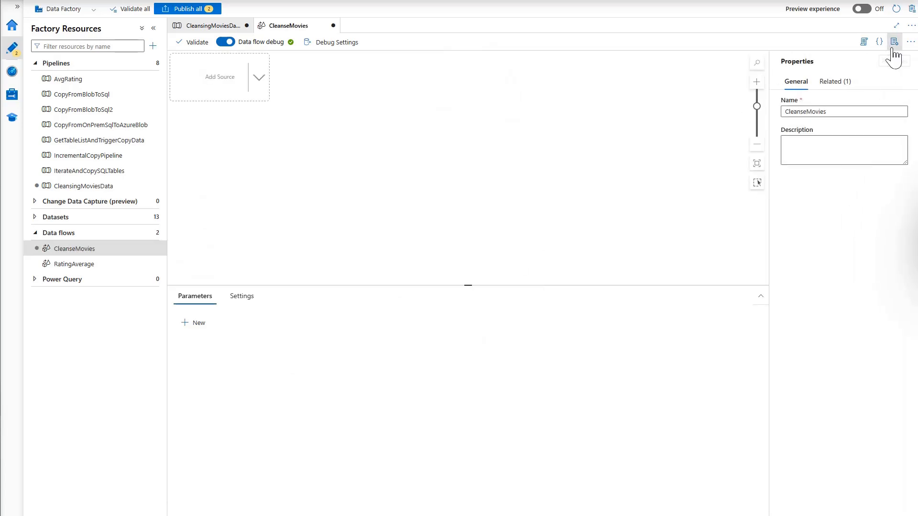
pyautogui.click(895, 42)
# Add a source to the data flow and start a new Azure Blob Storage dataset for it in DelimitedText format, named MovieDbSourceDataset with first row as header
pyautogui.click(259, 83)
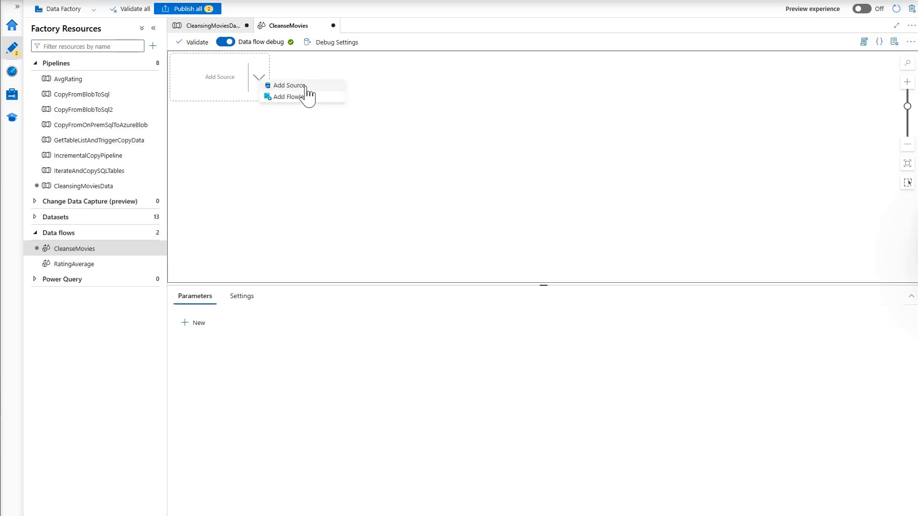
pyautogui.click(289, 85)
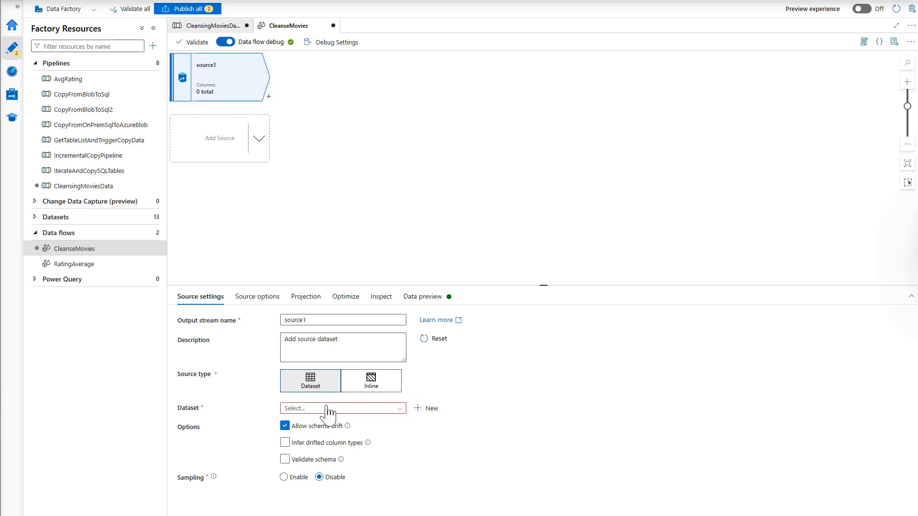
pyautogui.click(432, 411)
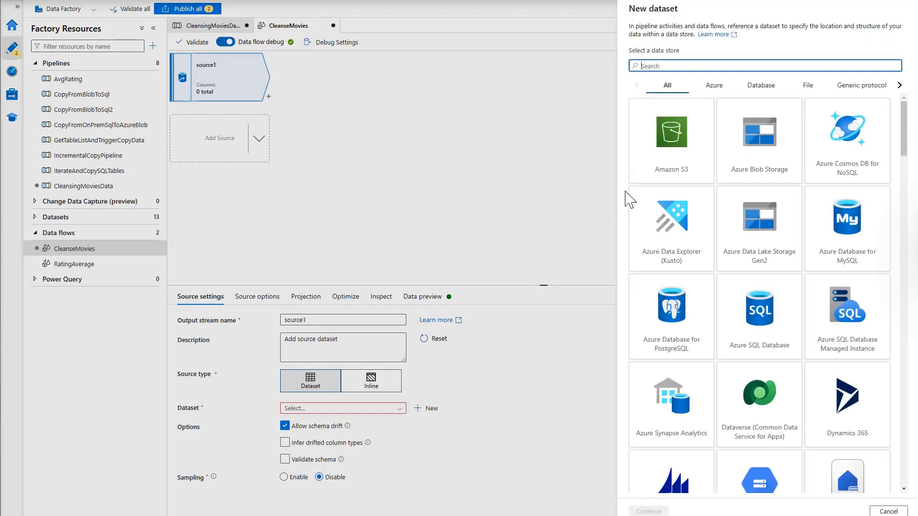
pyautogui.click(765, 172)
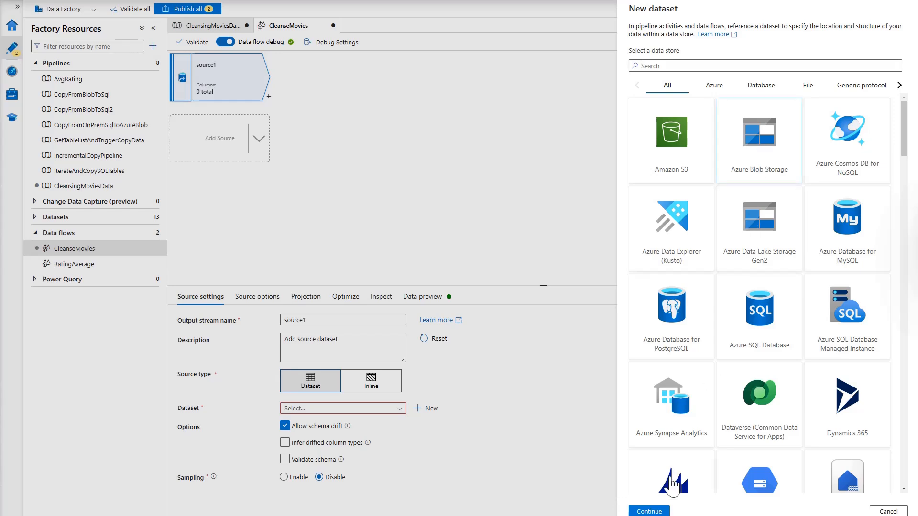
pyautogui.click(651, 511)
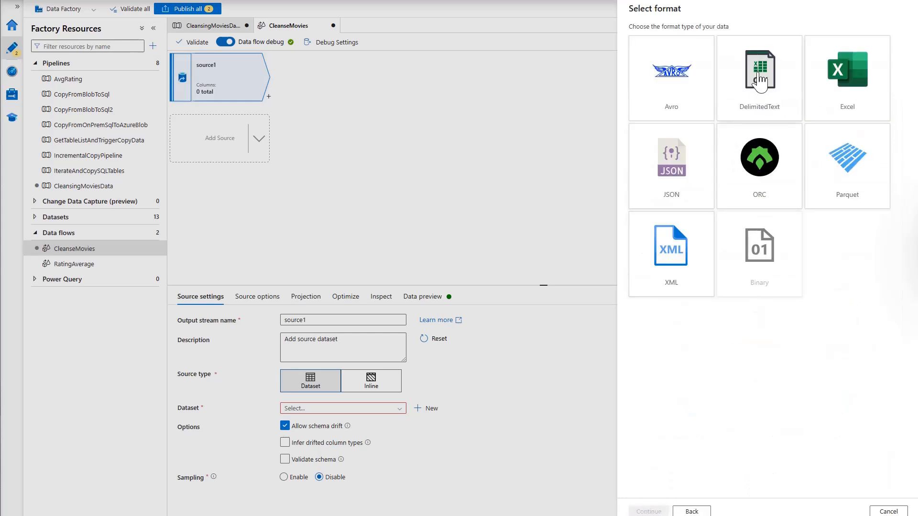
pyautogui.click(757, 94)
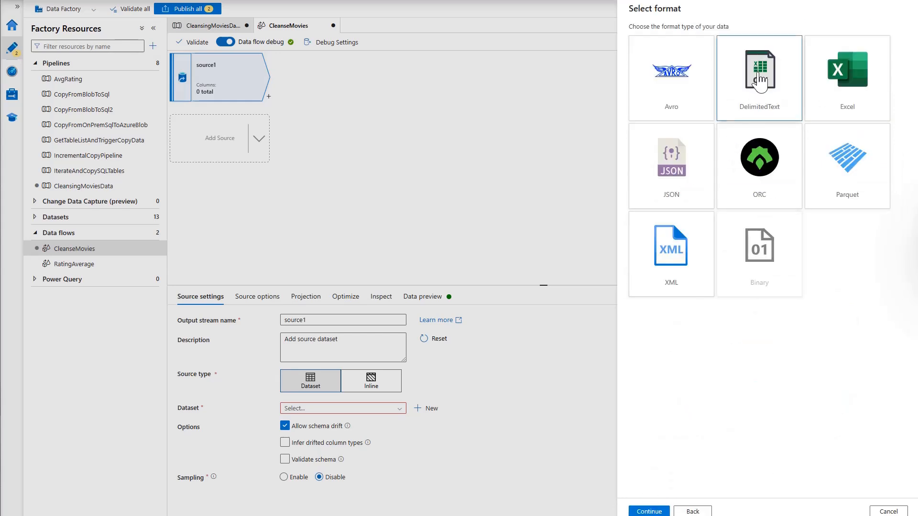
pyautogui.click(649, 511)
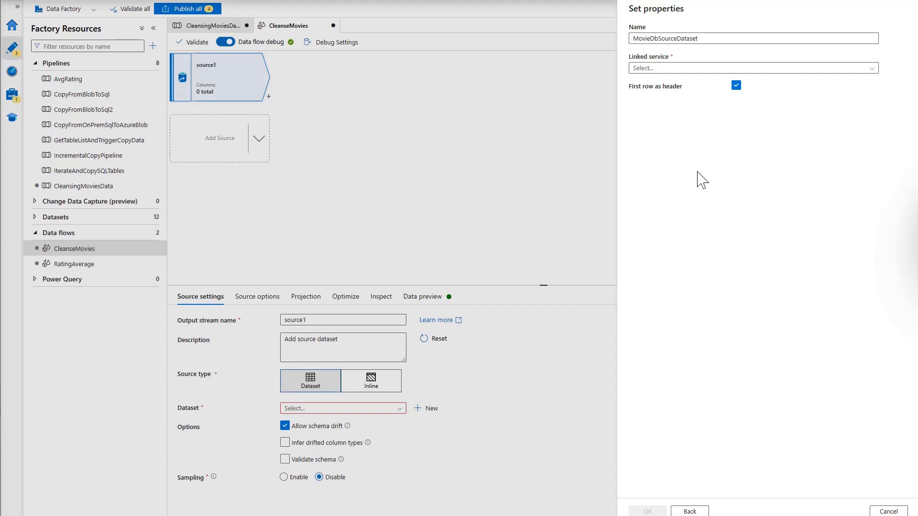
# Link the dataset to AzureBlobStorageLinkedService, choose moviesDb.csv in mysource as its file, and create it with the schema imported from the connection/store
pyautogui.click(708, 71)
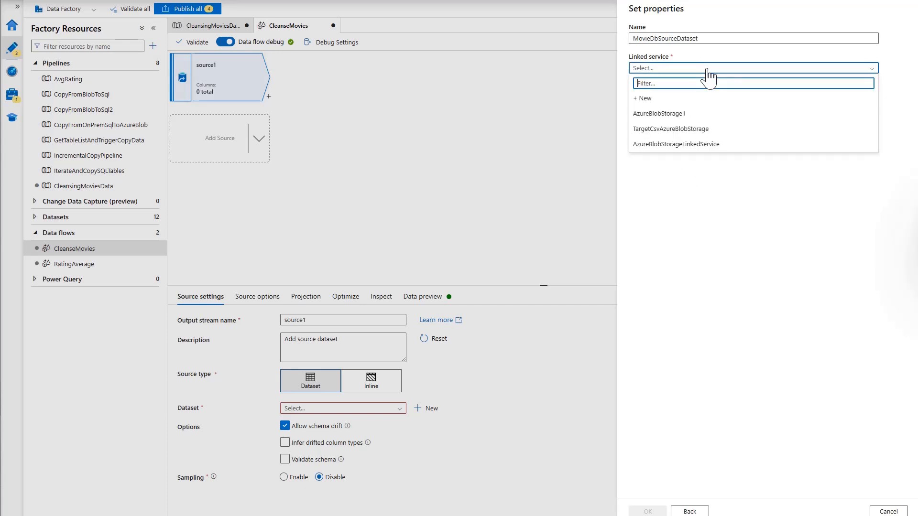
pyautogui.click(675, 145)
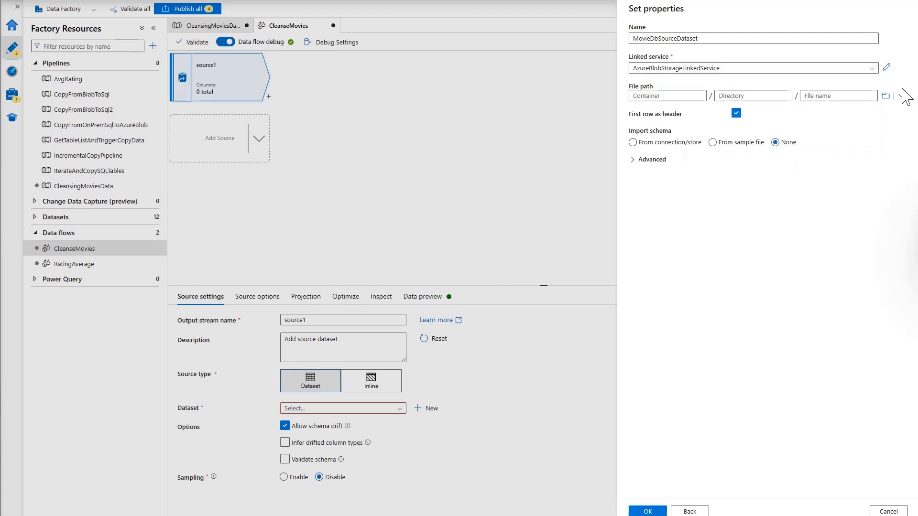
pyautogui.click(885, 96)
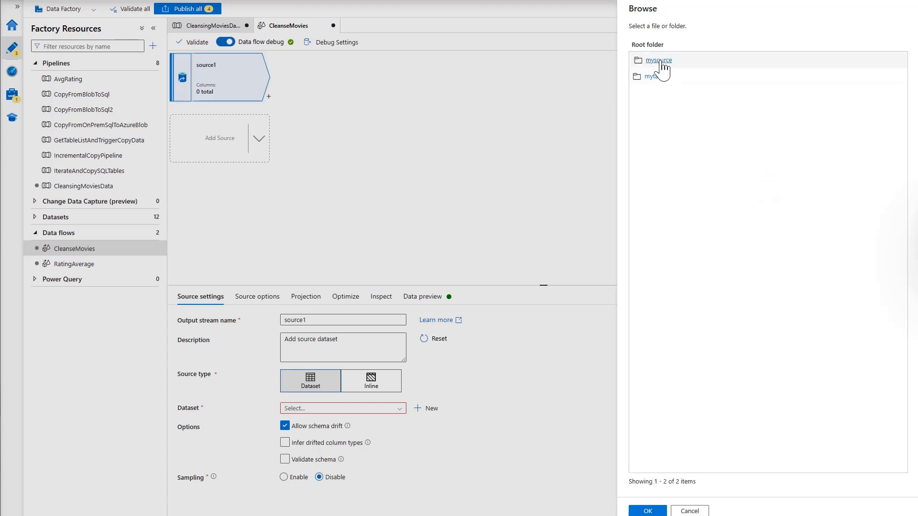
pyautogui.click(660, 62)
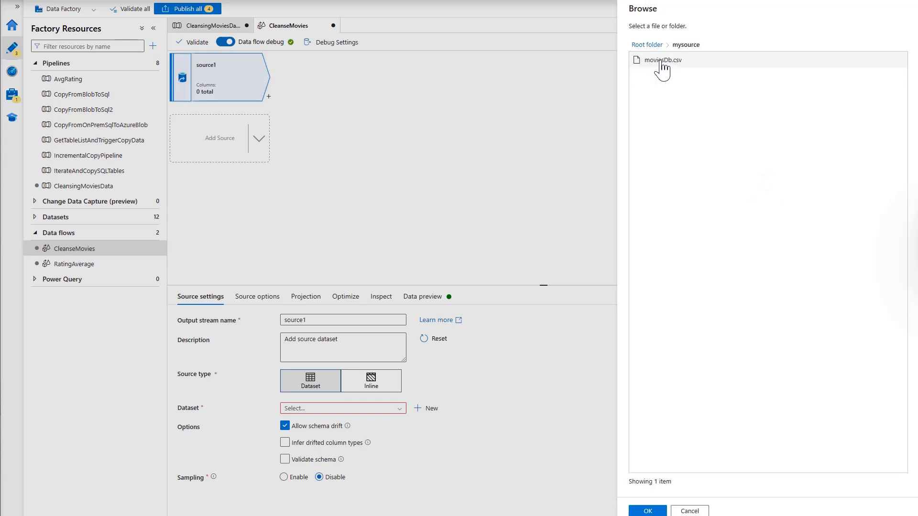
pyautogui.click(662, 62)
pyautogui.click(648, 512)
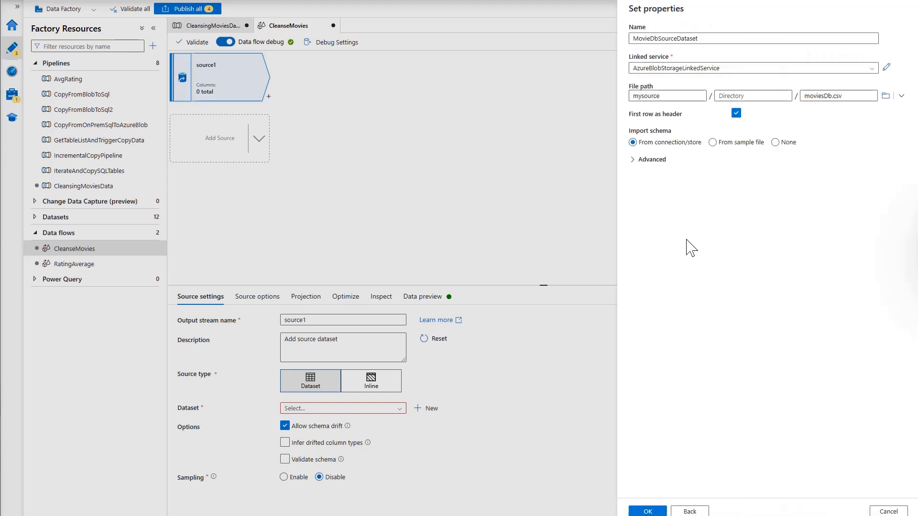
pyautogui.click(648, 512)
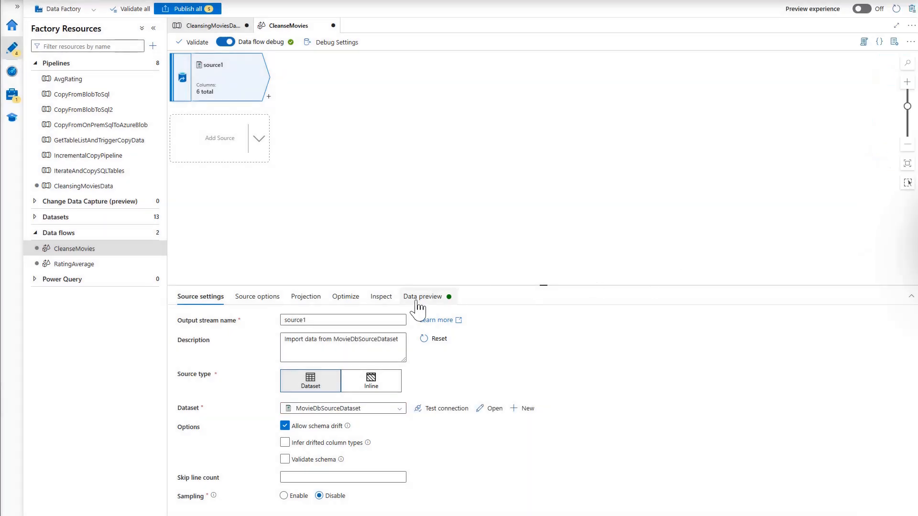
# Set the year and Rating columns to the integer type in the source1 projection
pyautogui.click(303, 298)
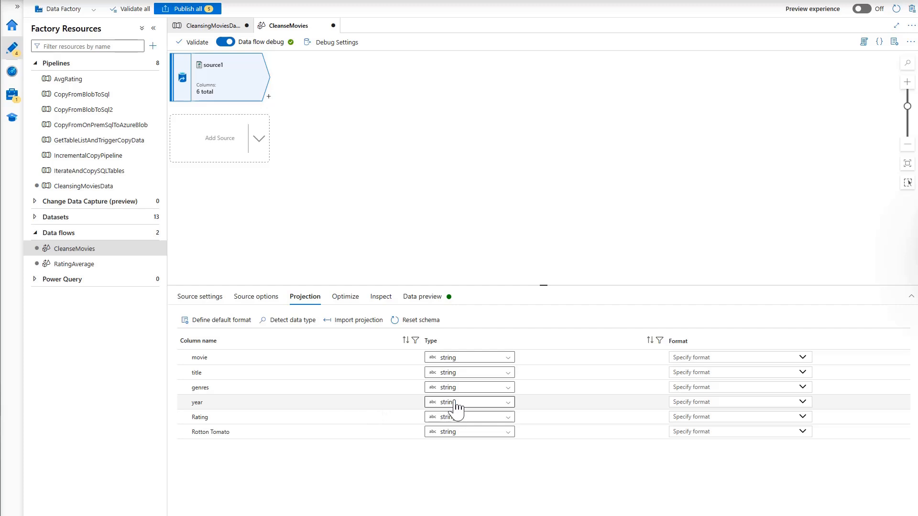
pyautogui.click(509, 405)
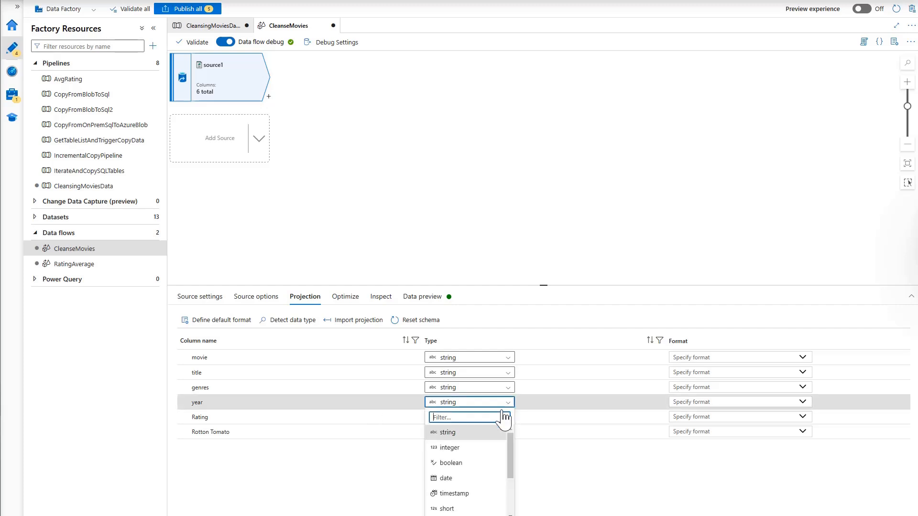
pyautogui.click(455, 448)
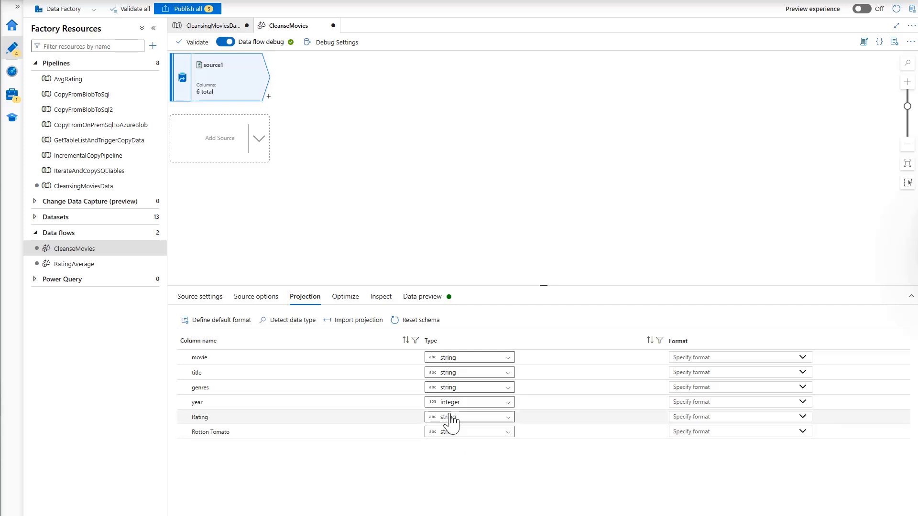
pyautogui.click(509, 418)
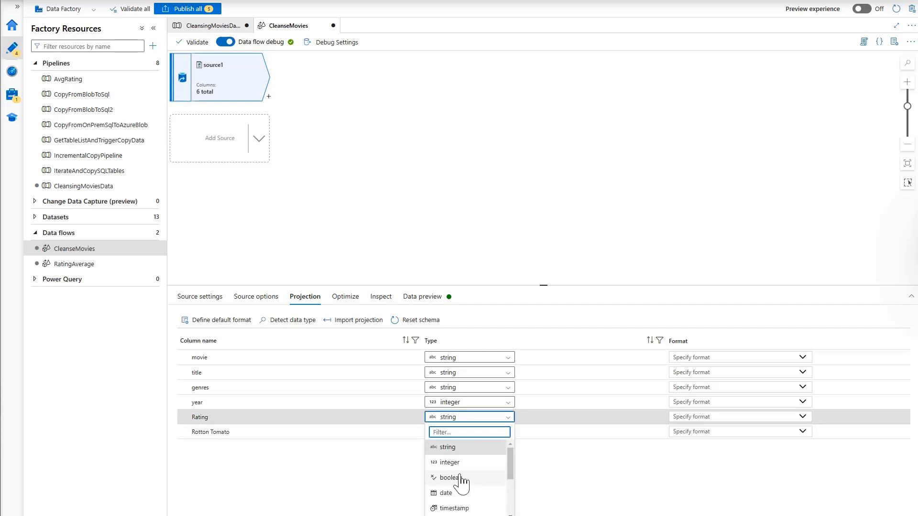
pyautogui.click(450, 463)
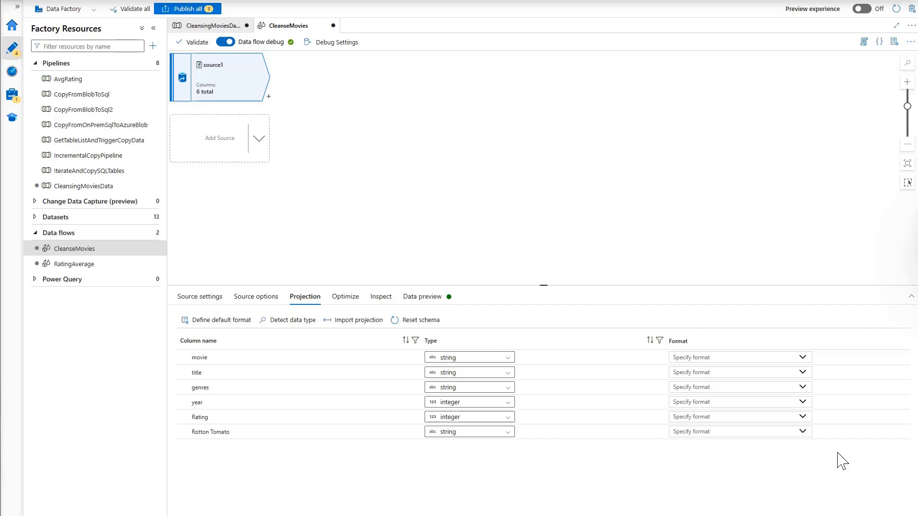
# Load the source1 data preview and check the row limit in the data flow debug settings without changing it
pyautogui.click(423, 298)
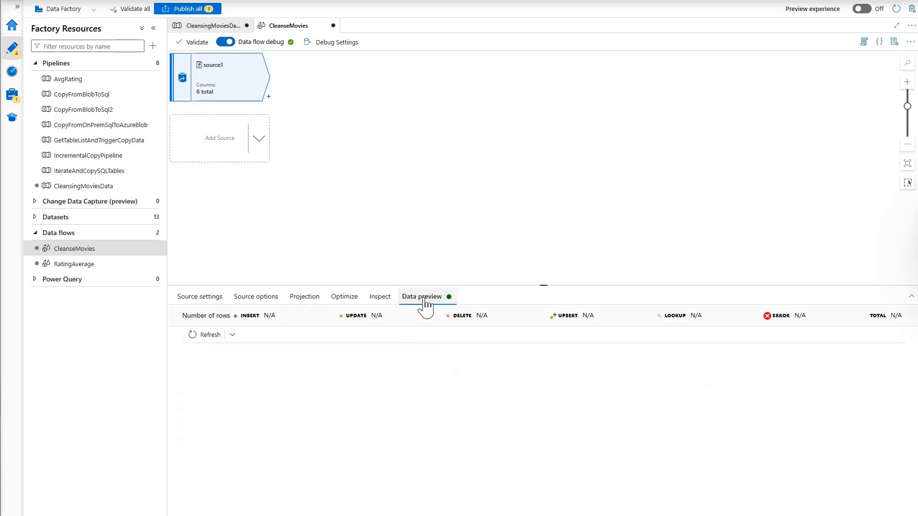
pyautogui.click(204, 335)
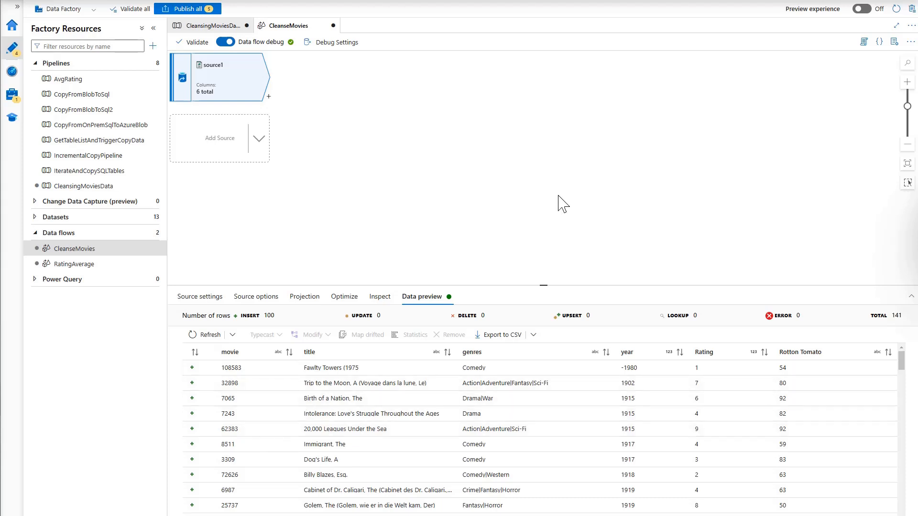
pyautogui.click(330, 44)
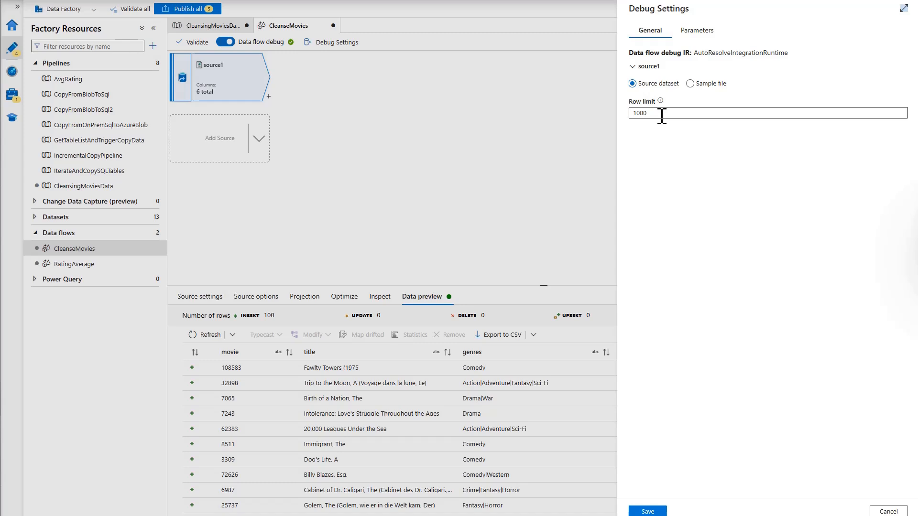
pyautogui.click(888, 512)
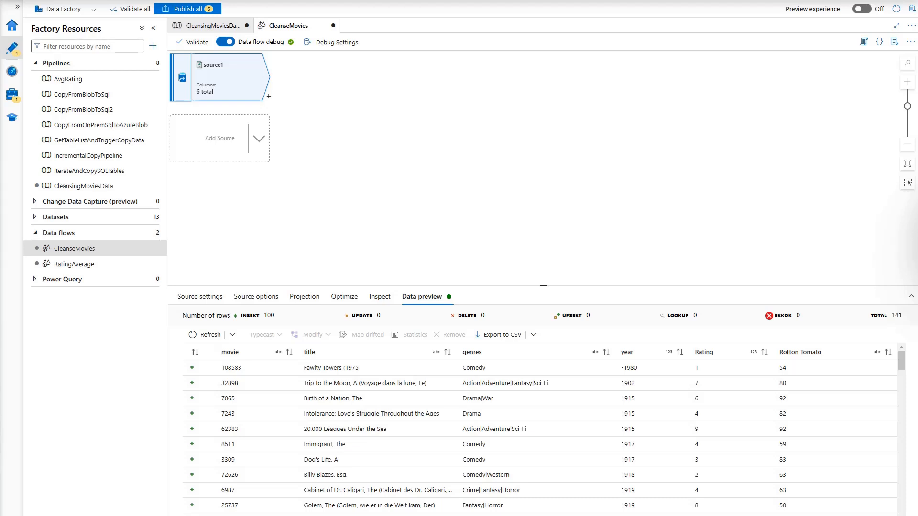
# Add a Derived Column transformation after source1 and choose Rating as the column to update
pyautogui.click(268, 98)
pyautogui.click(269, 98)
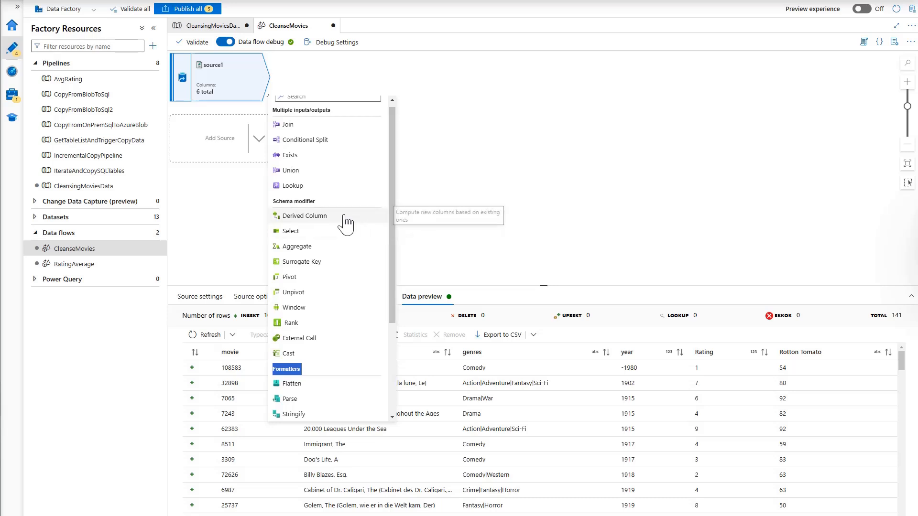
pyautogui.click(306, 217)
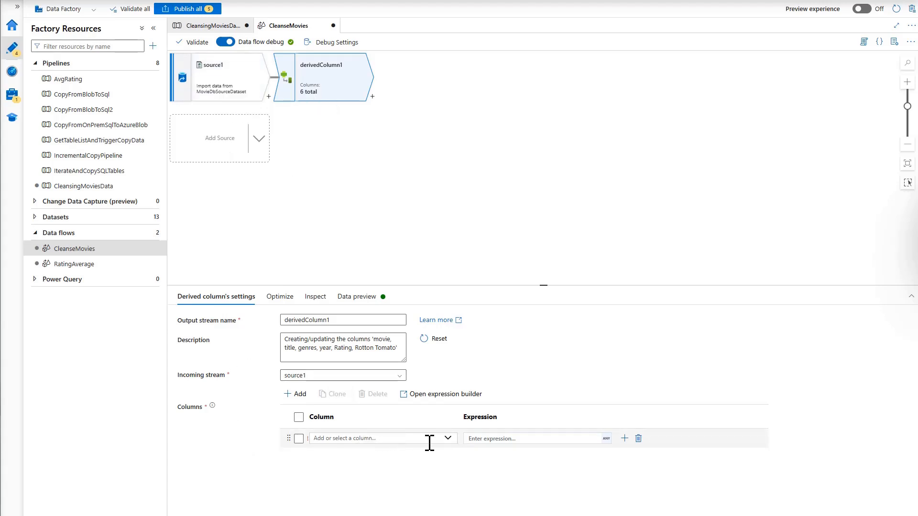
pyautogui.click(449, 440)
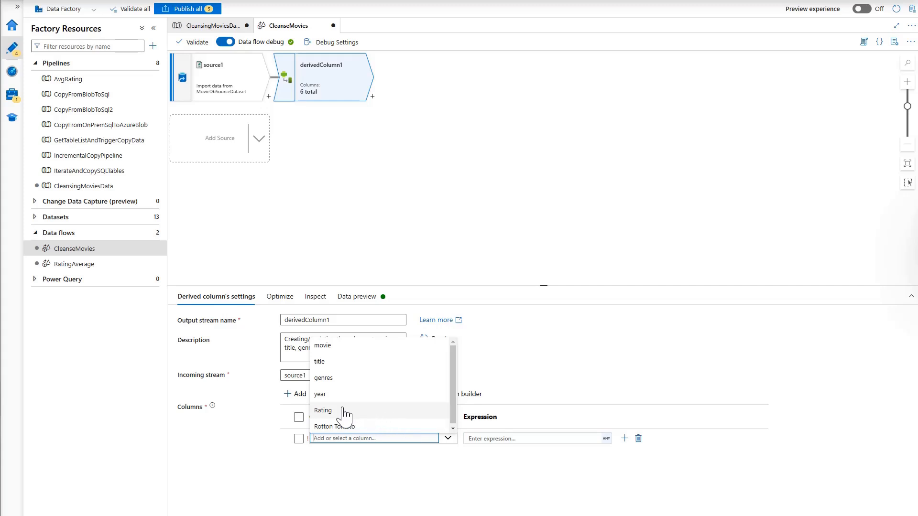
pyautogui.click(340, 411)
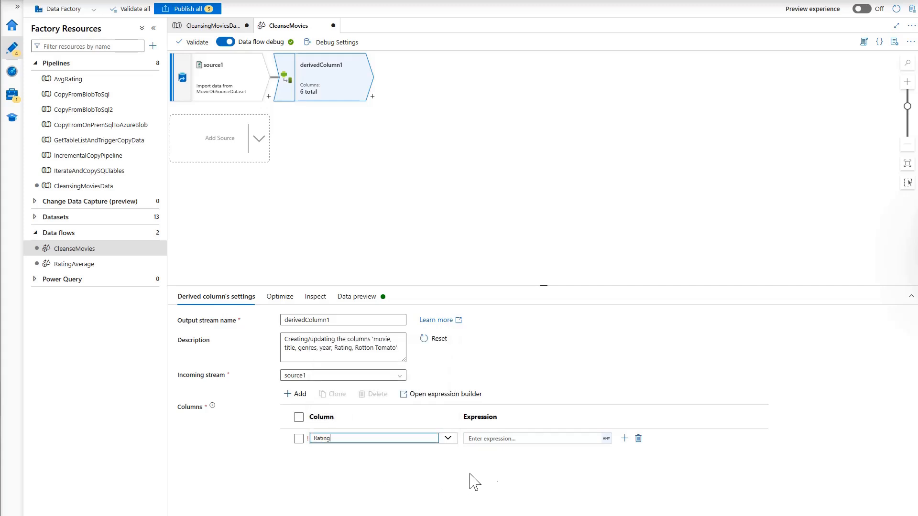
# Enter the expression iif(year == 1988,1,Rating) for the Rating column in the expression builder
pyautogui.click(523, 439)
pyautogui.click(502, 451)
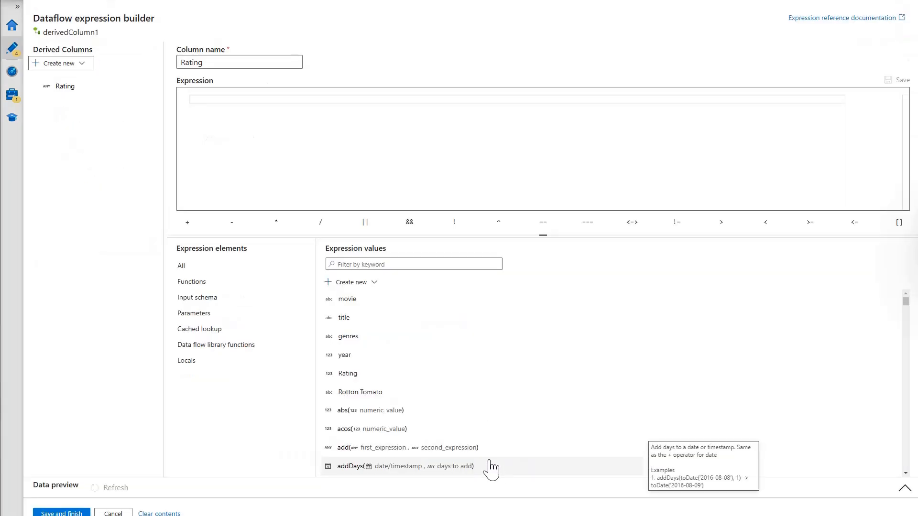
pyautogui.click(205, 100)
pyautogui.write('ii')
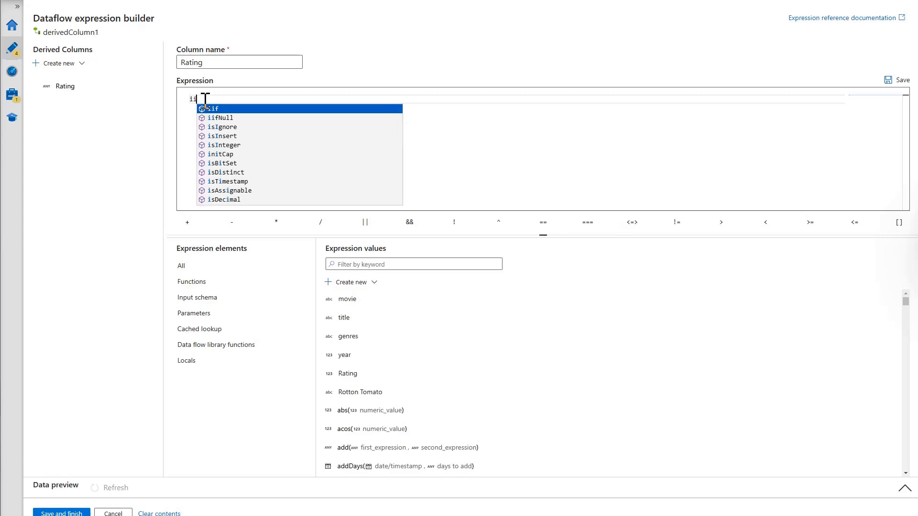
pyautogui.write('f(')
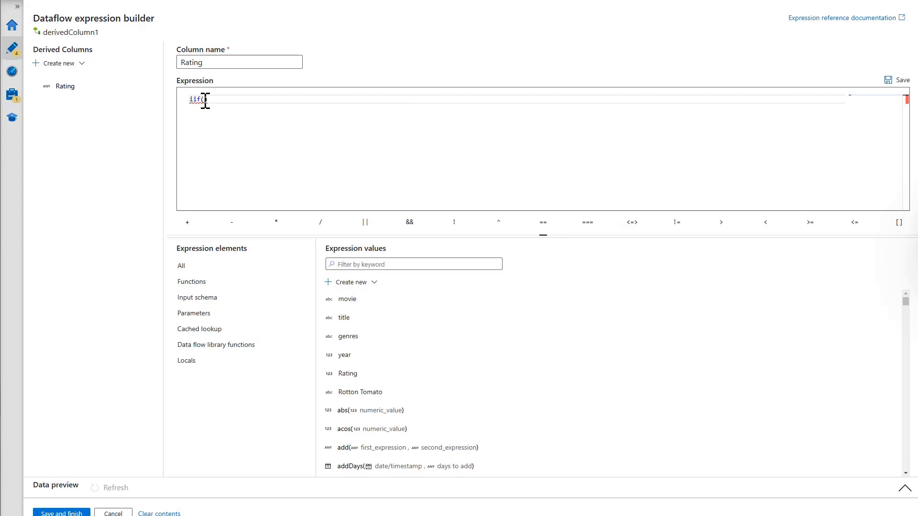
pyautogui.write('year')
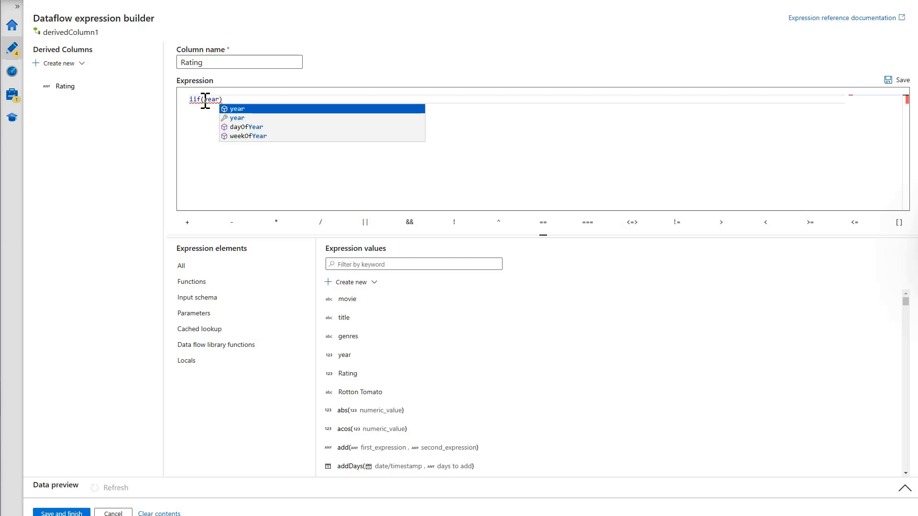
pyautogui.press('Down')
pyautogui.press('Return')
pyautogui.write('== ')
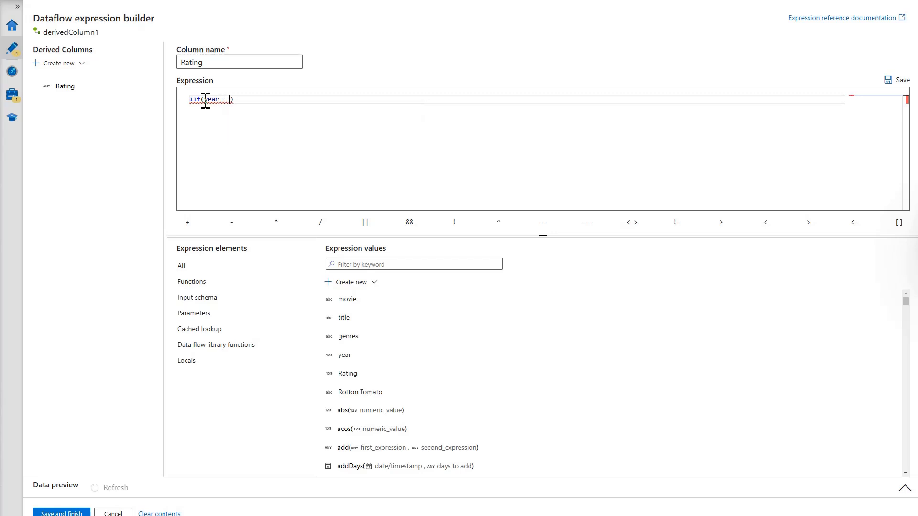
pyautogui.write('1988')
pyautogui.write(',1,Rati')
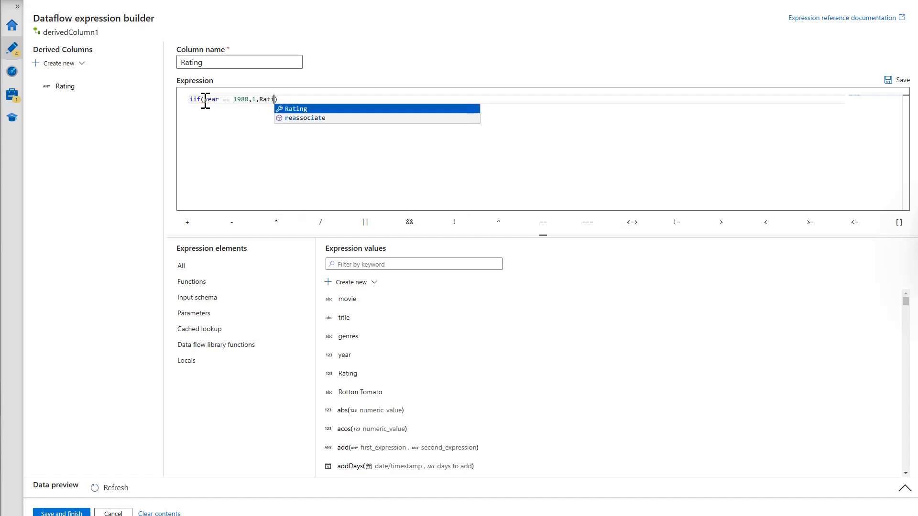
pyautogui.write('ng')
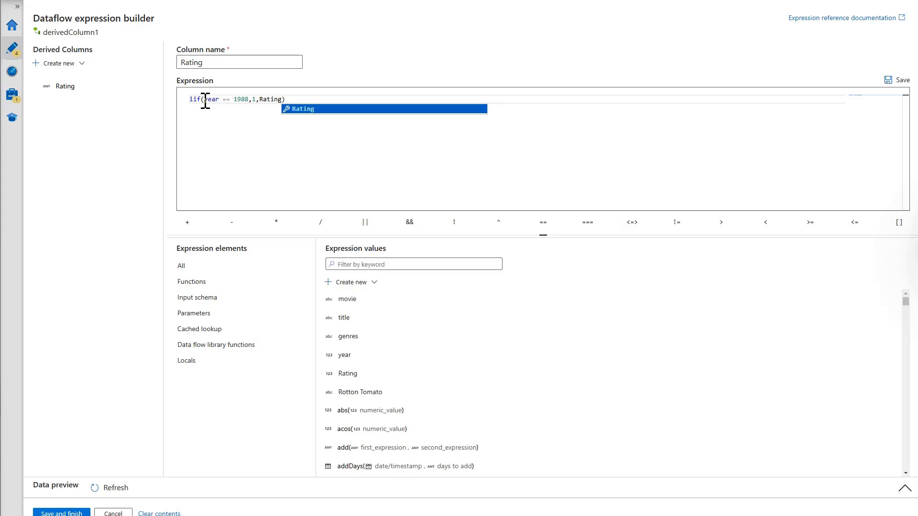
pyautogui.press('Escape')
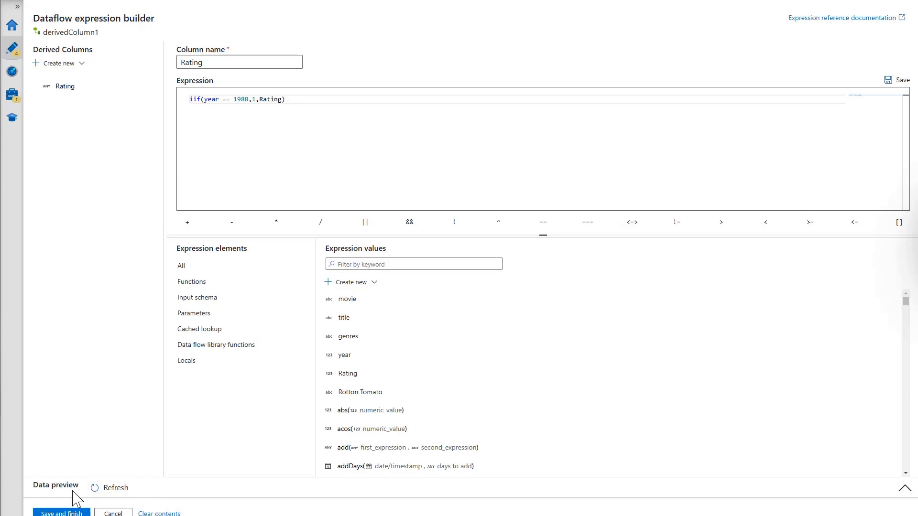
# Preview the Rating expression's output against the year values, and save the expression
pyautogui.click(904, 490)
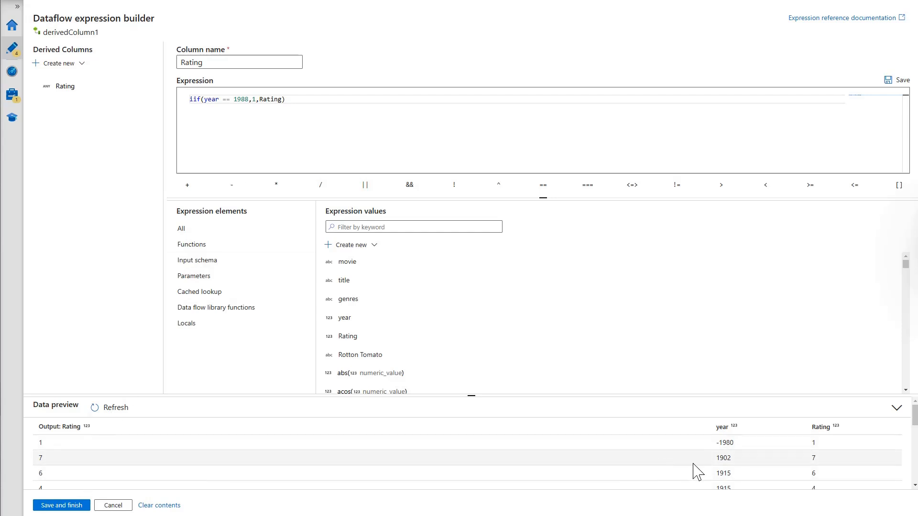
pyautogui.scroll(-1, 725, 478)
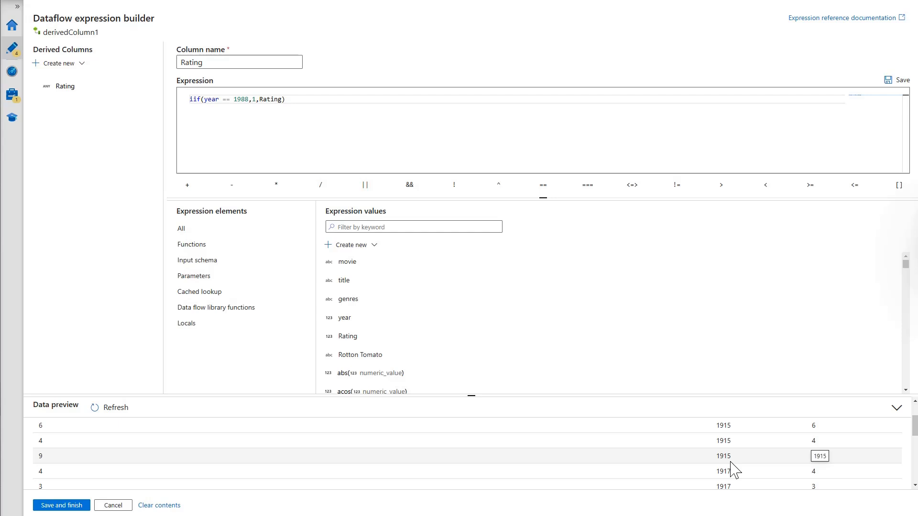
pyautogui.scroll(1, 732, 466)
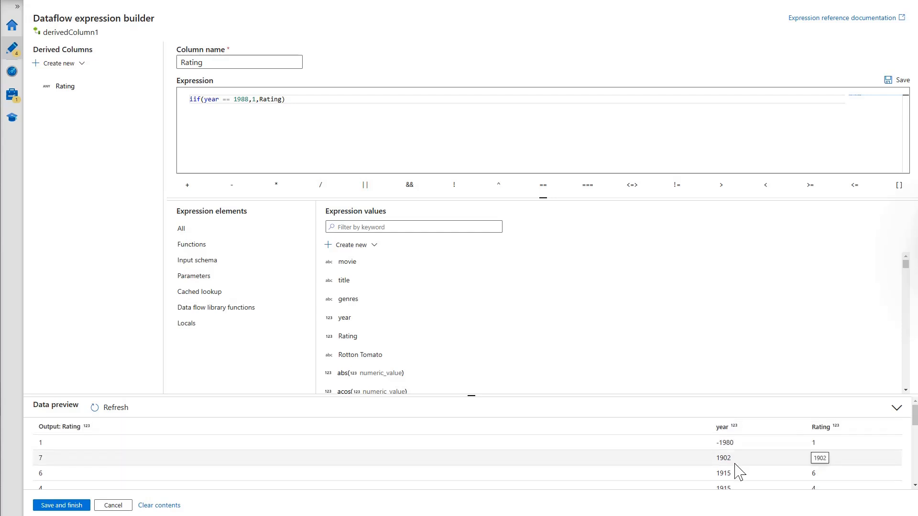
pyautogui.click(60, 506)
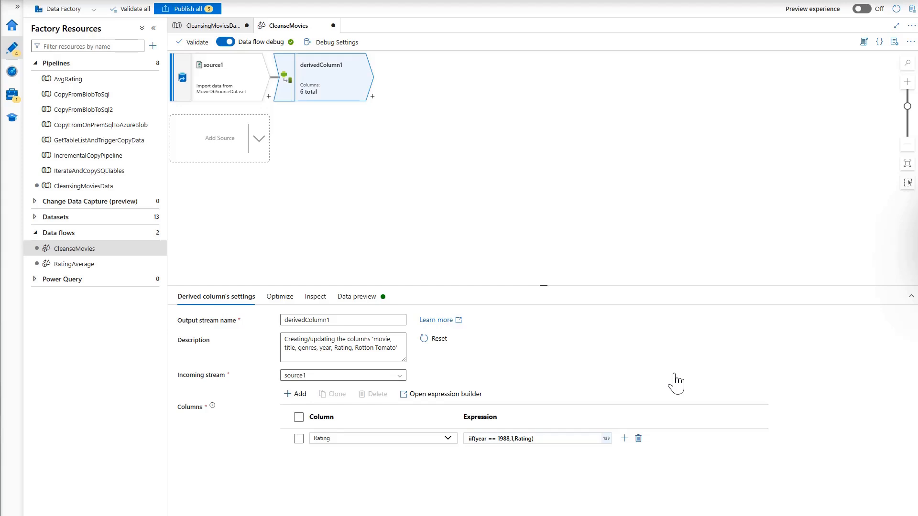
# Add an Alter Row transformation after derivedColumn1
pyautogui.click(372, 98)
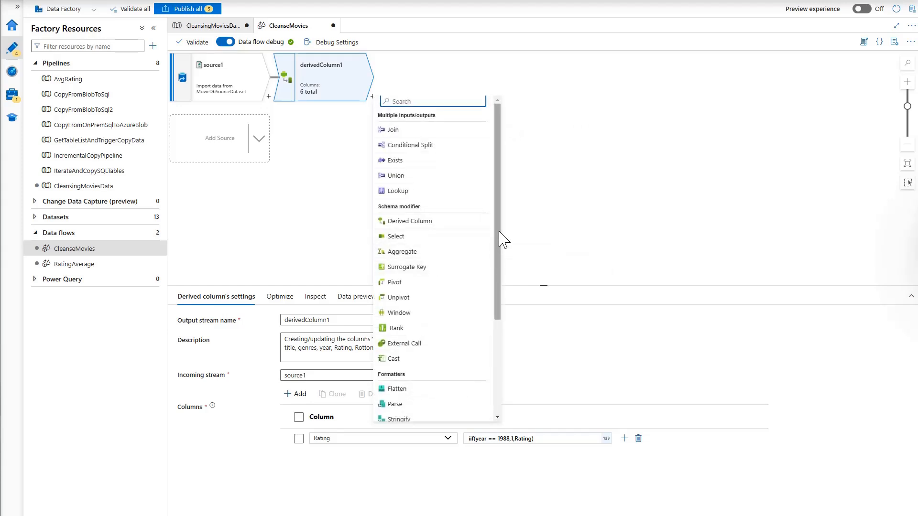
pyautogui.moveTo(499, 240); pyautogui.dragTo(484, 344)
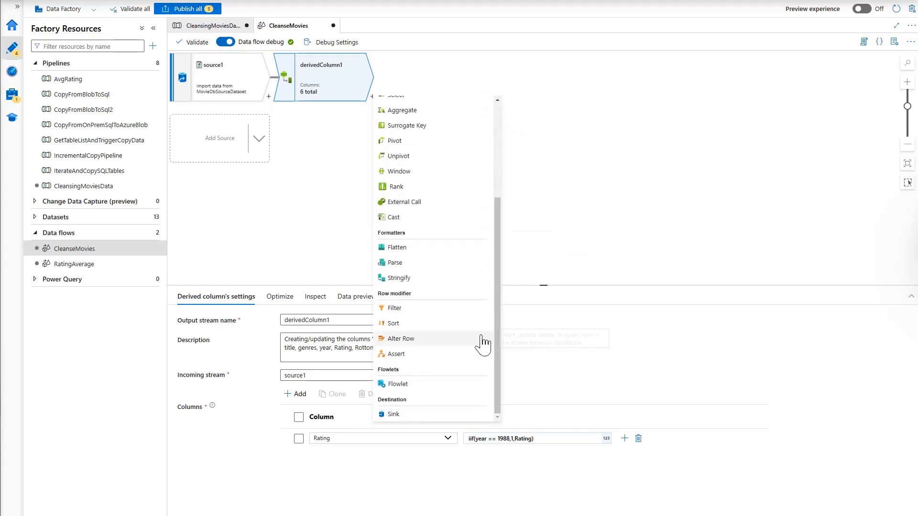
pyautogui.click(412, 341)
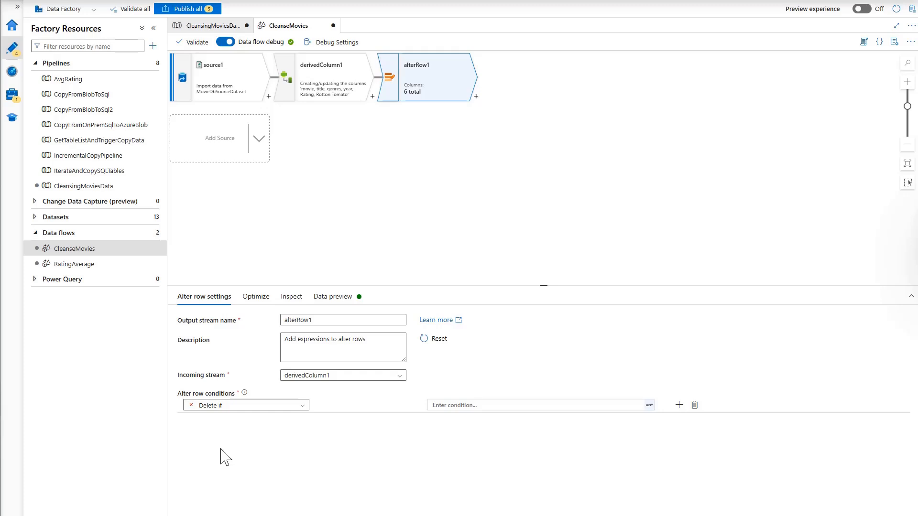
# Set the Delete if condition of alterRow1 to year < 1910 || isNull(year), preview its output, and save it
pyautogui.click(469, 406)
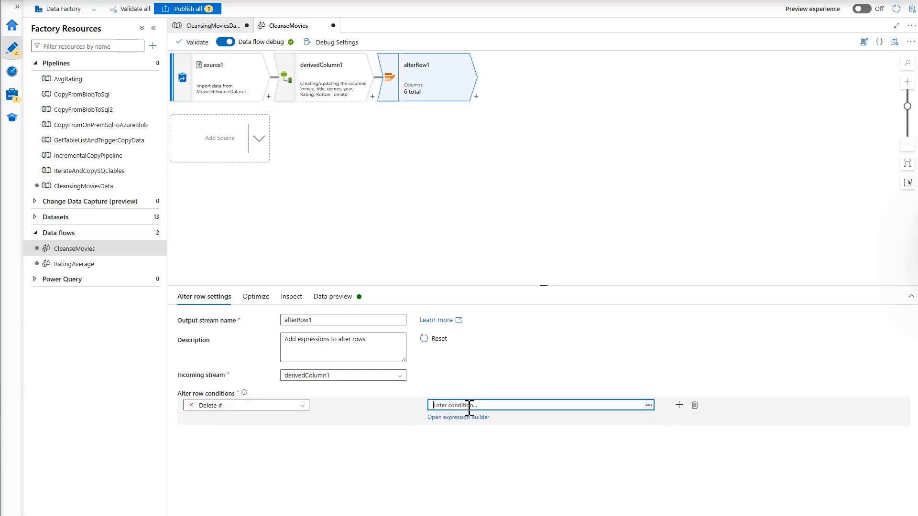
pyautogui.click(454, 418)
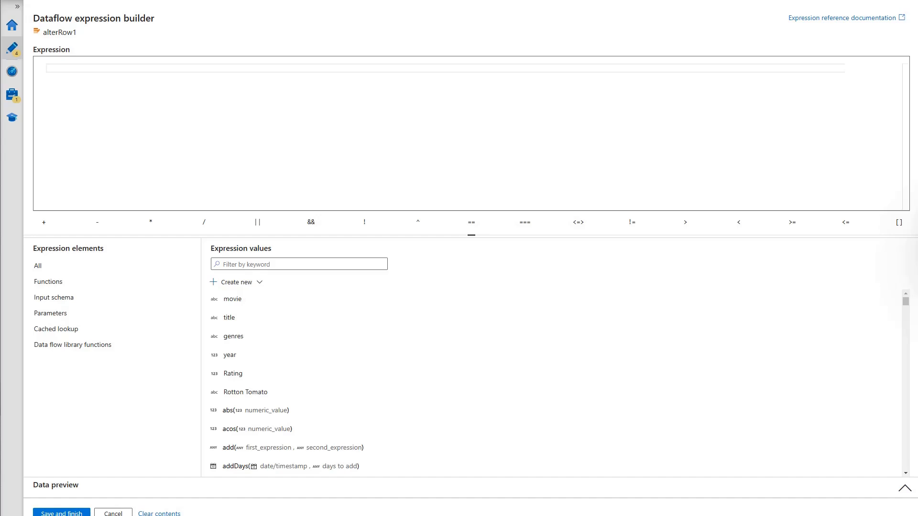
pyautogui.write('year < 1910 || isNull(year)')
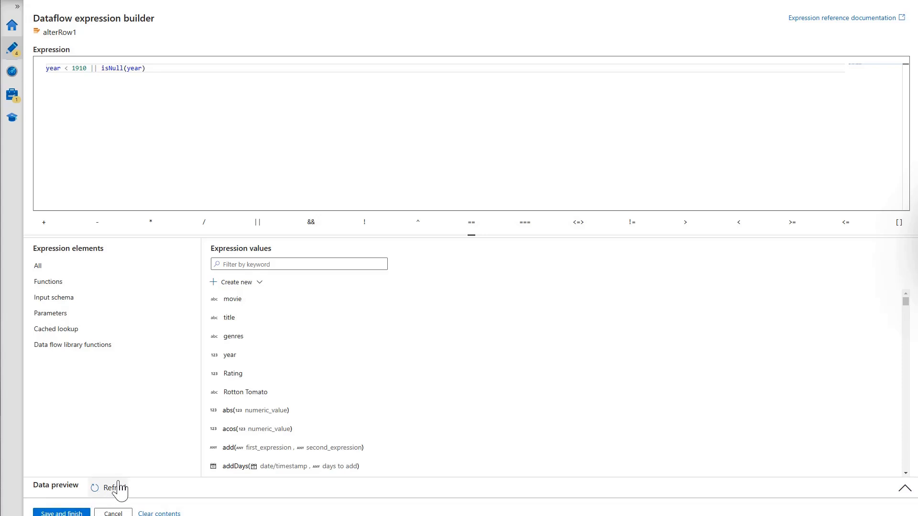
pyautogui.click(904, 490)
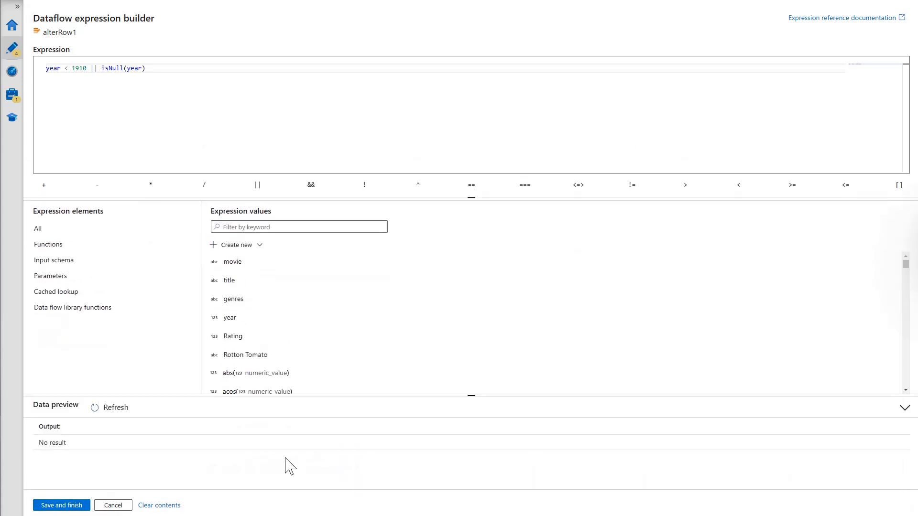
pyautogui.click(106, 412)
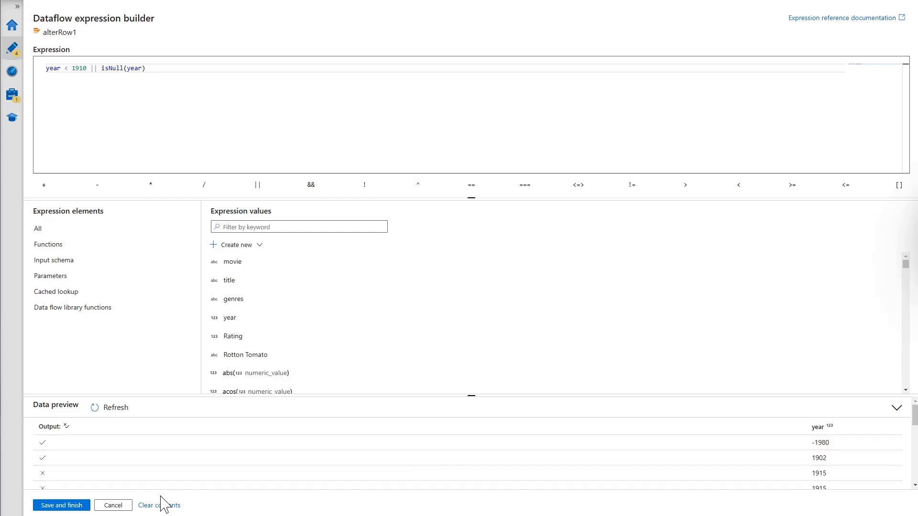
pyautogui.click(69, 505)
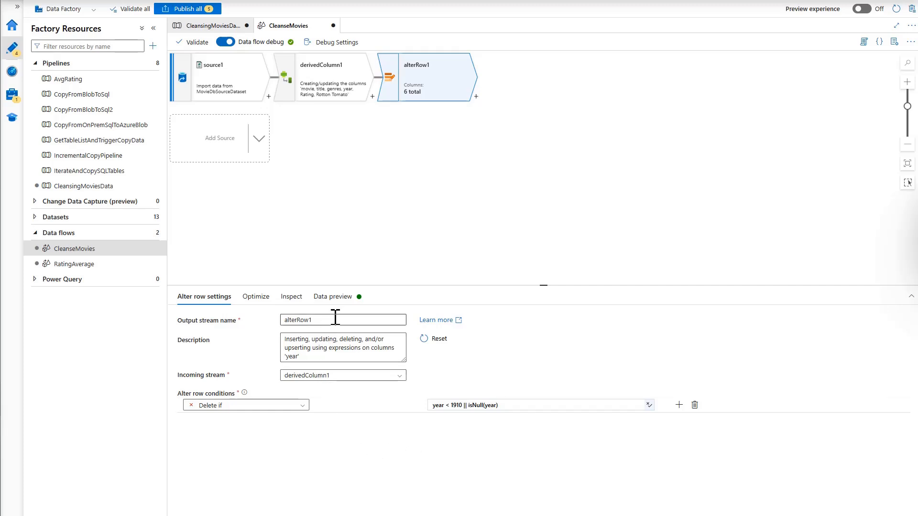
# Refresh alterRow1's data preview and examine which rows are marked for deletion by year
pyautogui.click(331, 299)
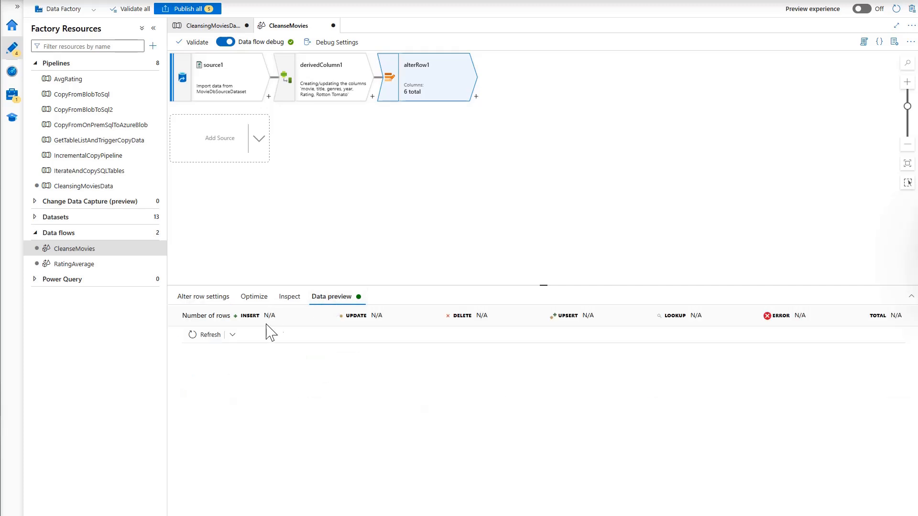
pyautogui.click(207, 335)
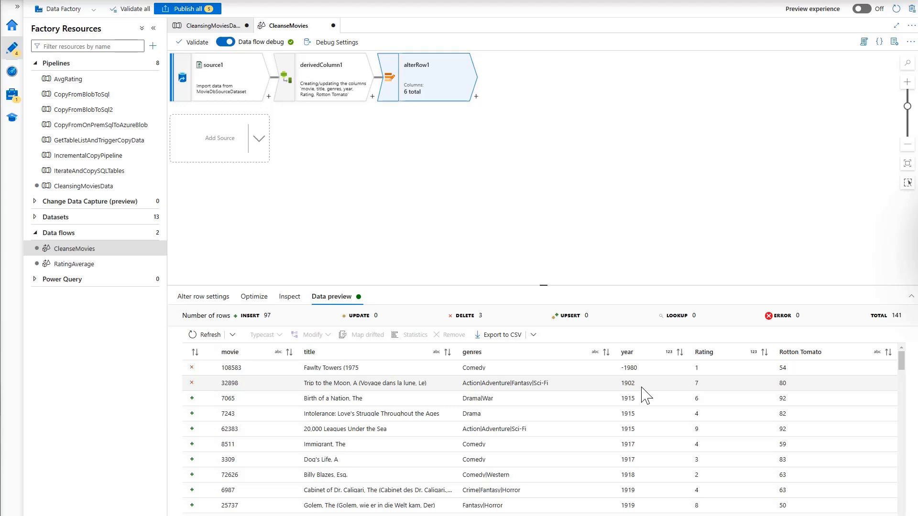
pyautogui.scroll(-3, 367, 462)
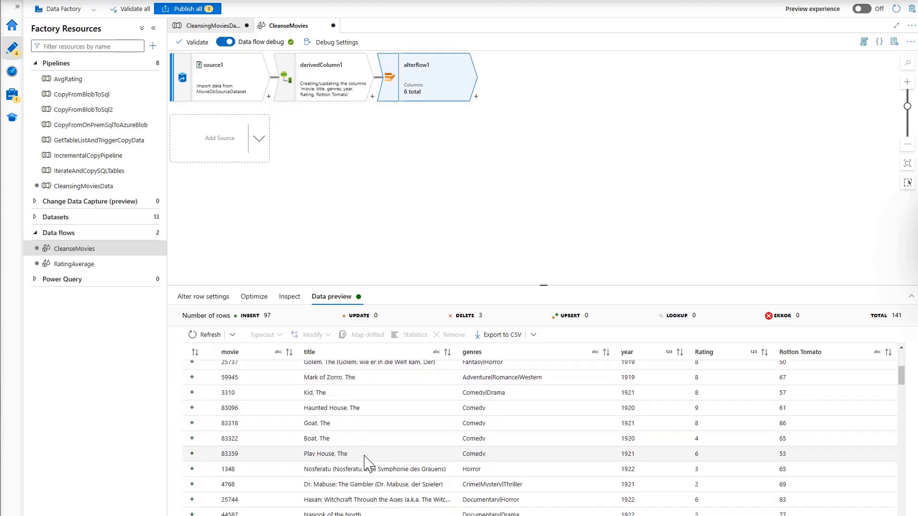
pyautogui.scroll(-2, 368, 463)
pyautogui.scroll(6, 367, 463)
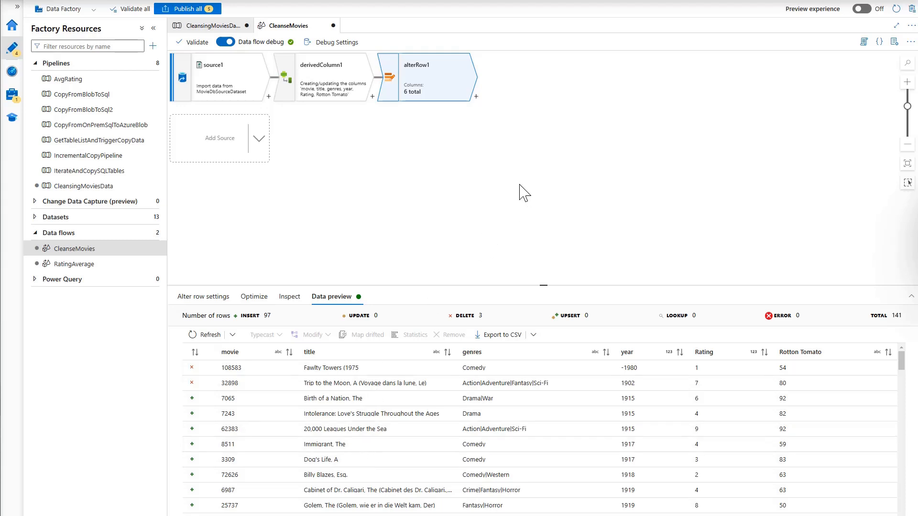
# Add a Sink after alterRow1 that writes to SQLTablesDataset, and test the dataset's connection
pyautogui.click(476, 97)
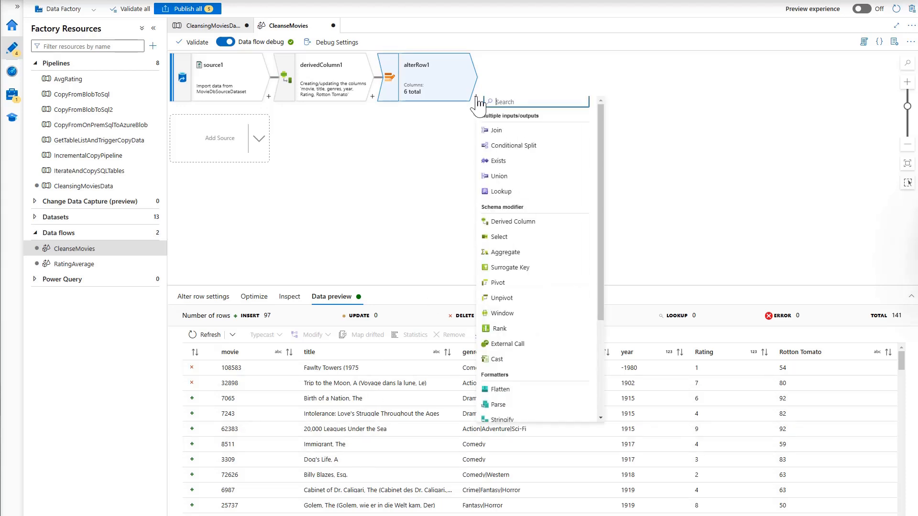
pyautogui.write('sink')
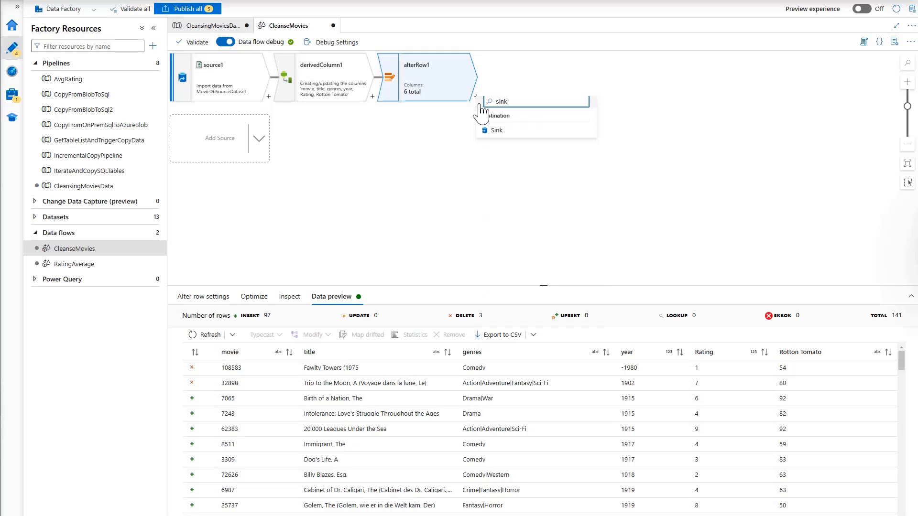
pyautogui.click(495, 129)
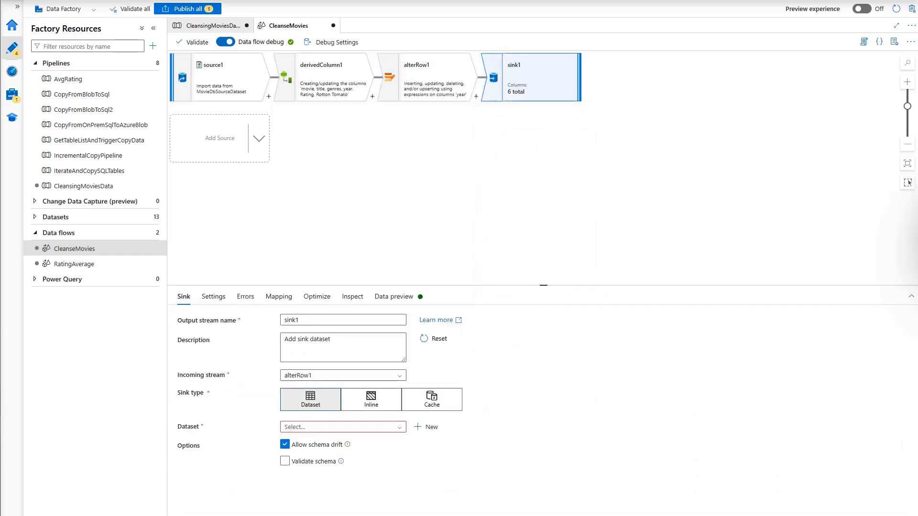
pyautogui.click(399, 427)
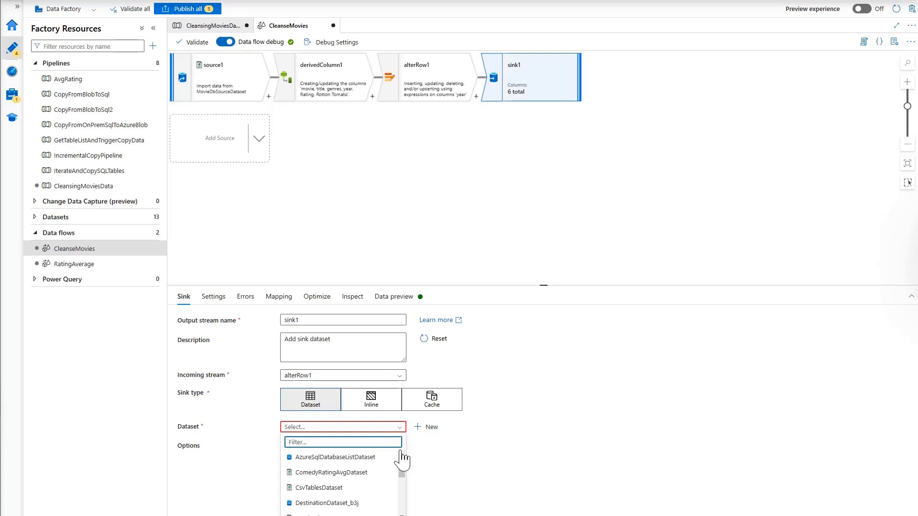
pyautogui.moveTo(403, 472); pyautogui.dragTo(404, 501)
pyautogui.click(342, 483)
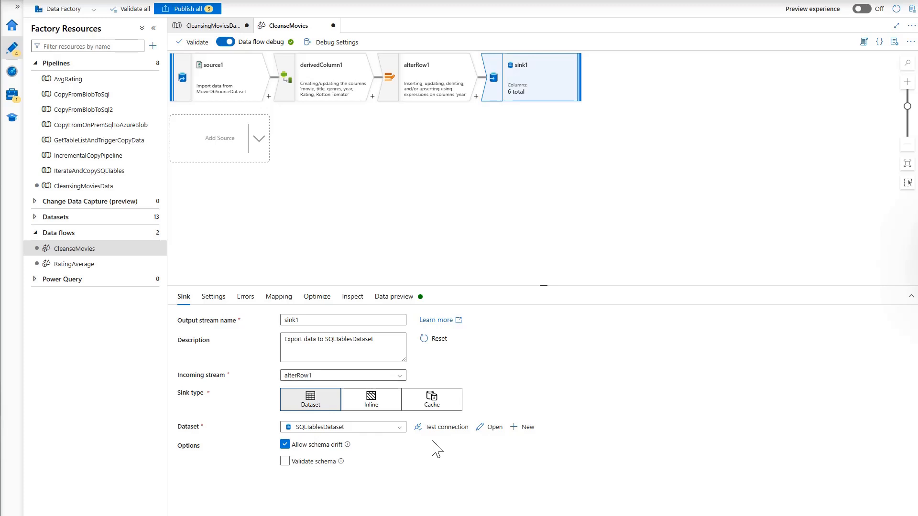
pyautogui.click(437, 428)
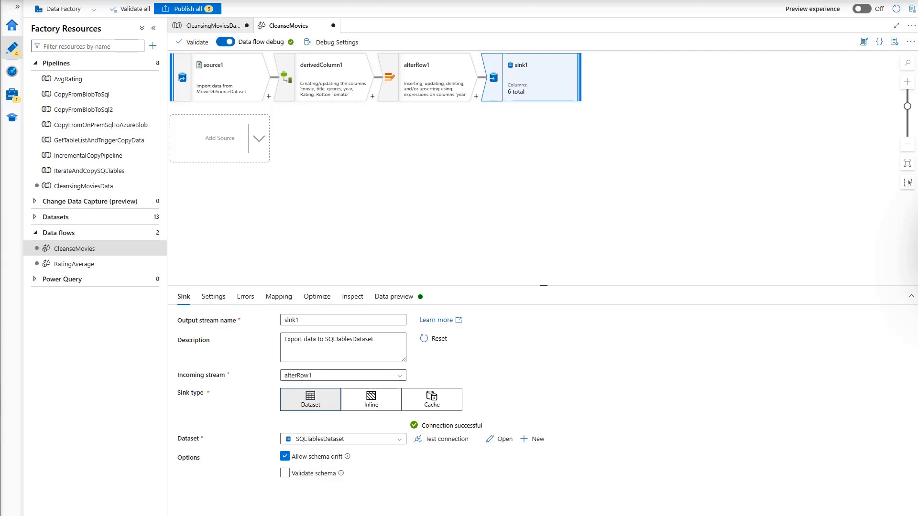
# Set sink1's table action to Recreate table, with Allow insert as the only update method
pyautogui.click(212, 297)
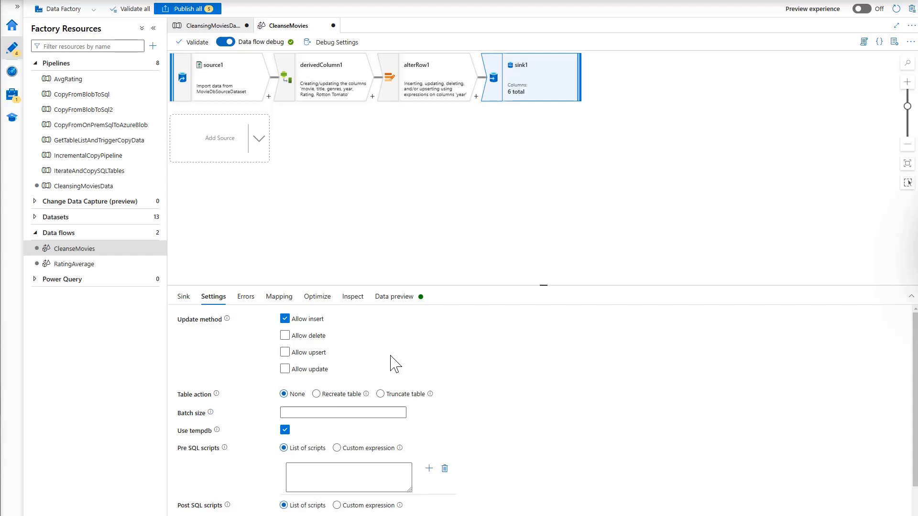
pyautogui.click(287, 337)
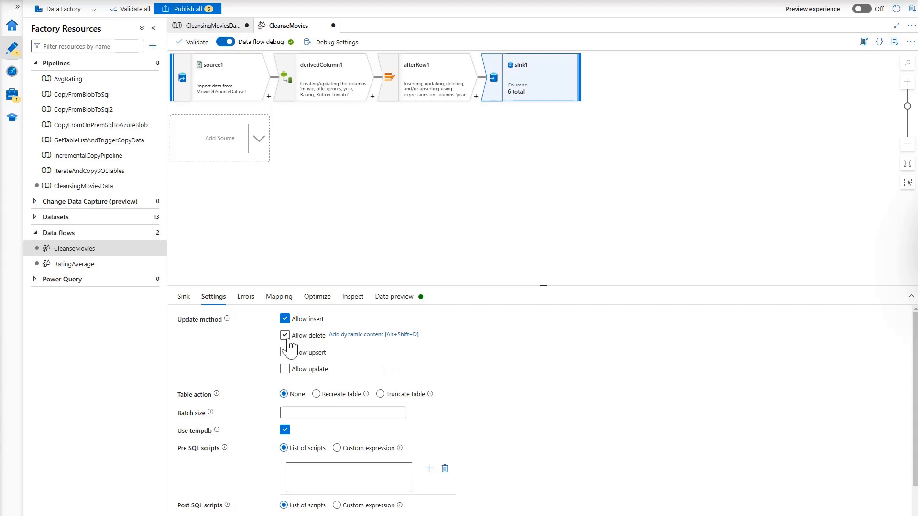
pyautogui.click(287, 338)
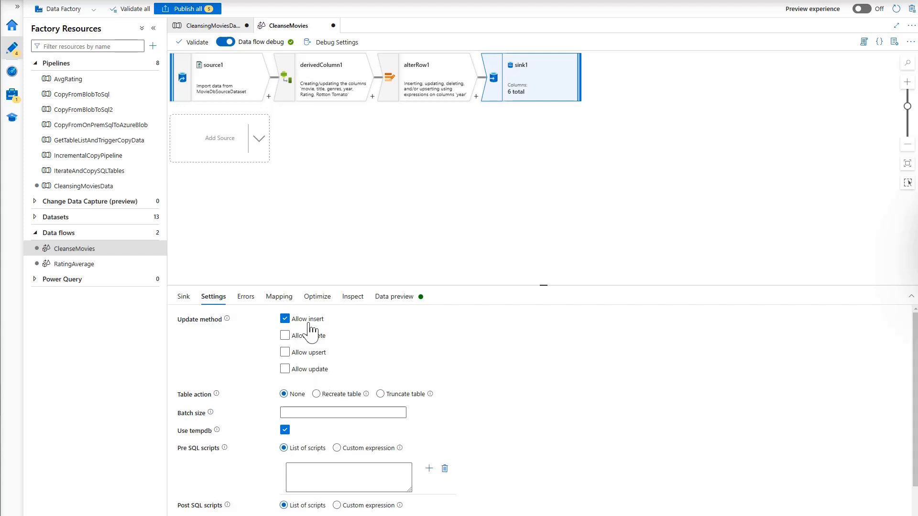
pyautogui.click(317, 395)
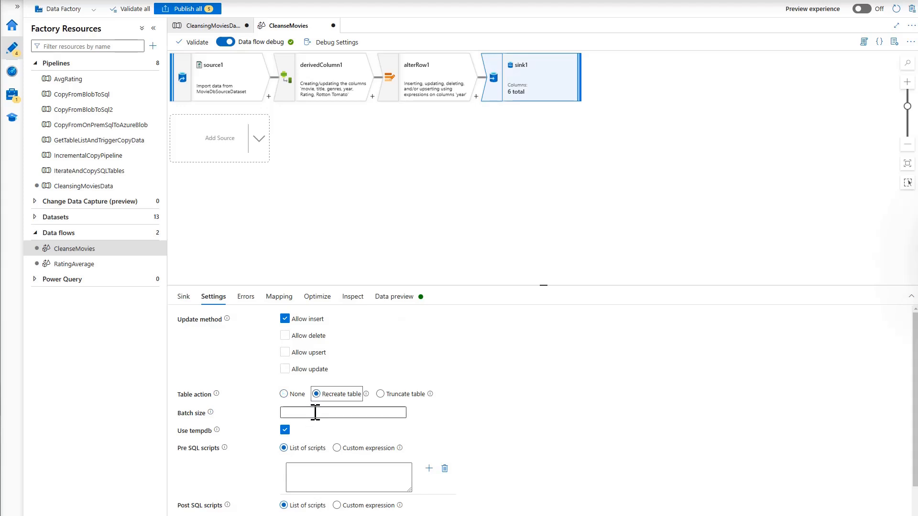
pyautogui.scroll(-2, 452, 424)
pyautogui.scroll(2, 454, 424)
# Check sink1's data preview errors and open the SQLTablesDataset behind the missing table selection
pyautogui.click(393, 298)
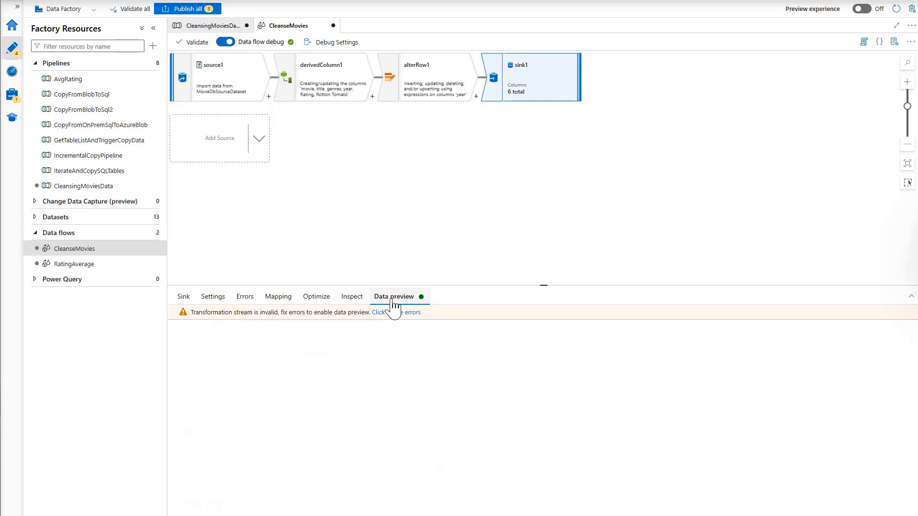
pyautogui.click(400, 315)
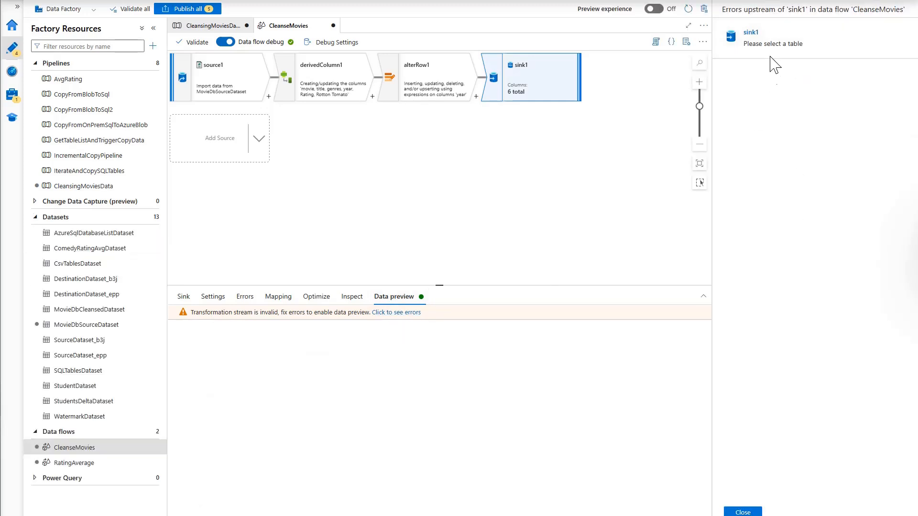
pyautogui.click(775, 46)
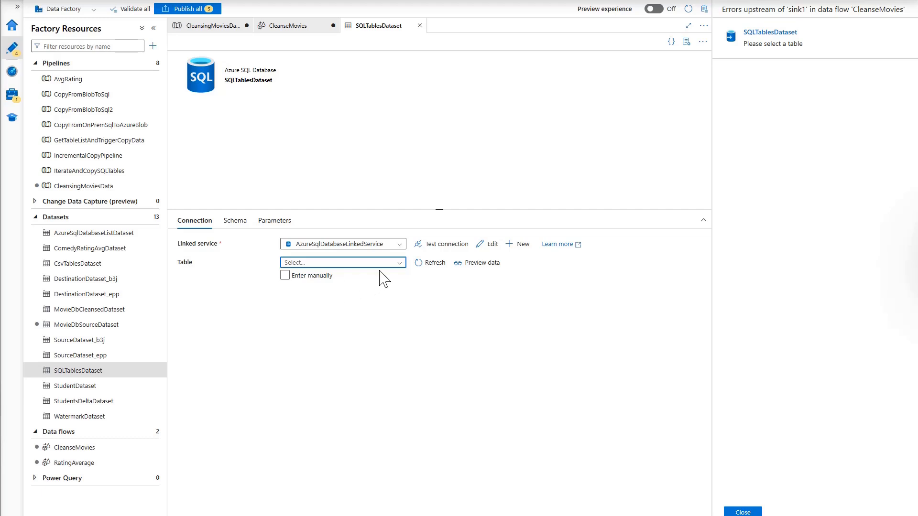
# Enter the SQLTablesDataset table manually with schema dbo and table name Movies, and close the error list
pyautogui.click(402, 268)
pyautogui.click(322, 275)
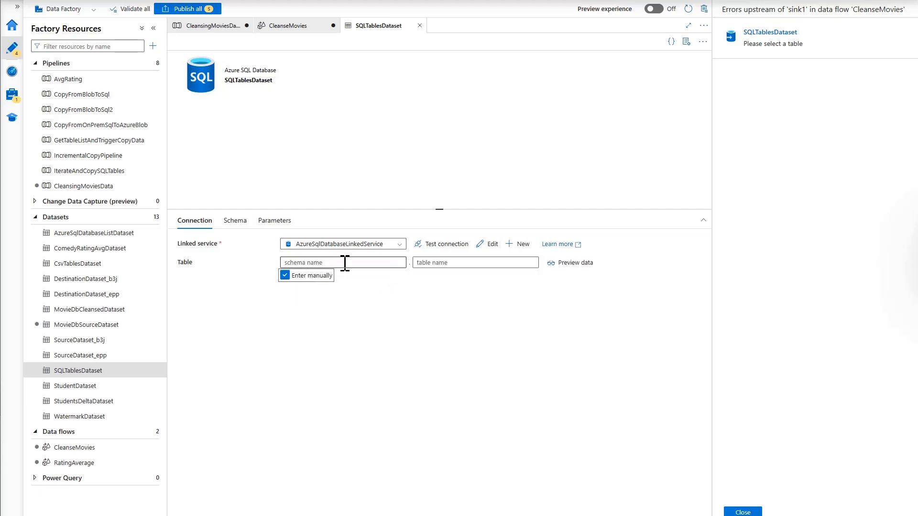
pyautogui.click(345, 263)
pyautogui.write('db')
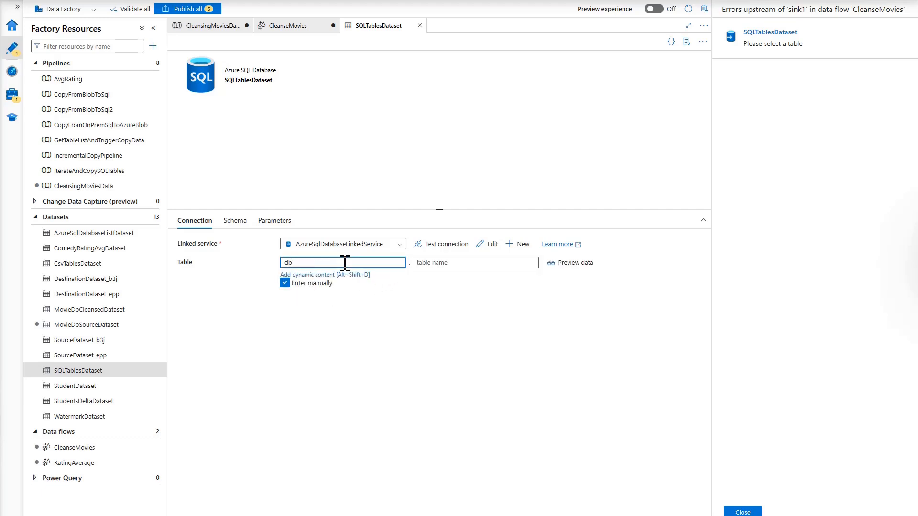
pyautogui.write('o')
pyautogui.click(424, 263)
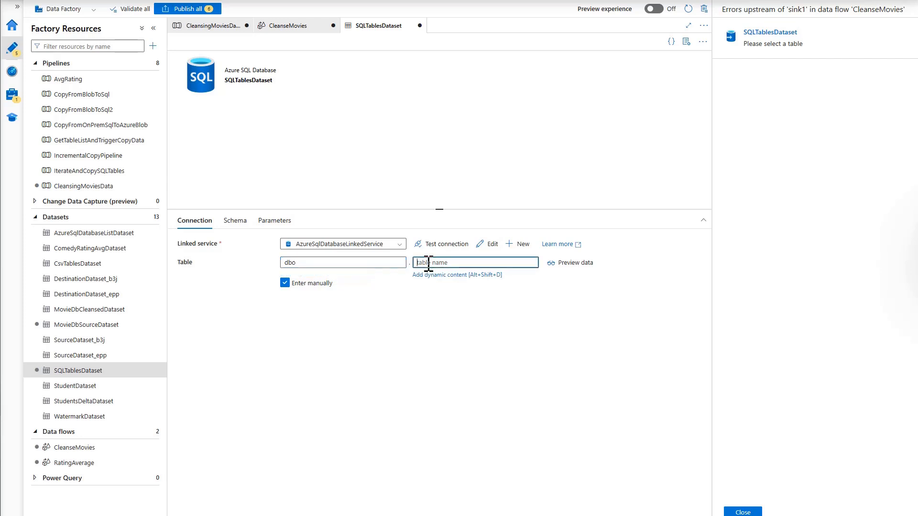
pyautogui.write('Movies')
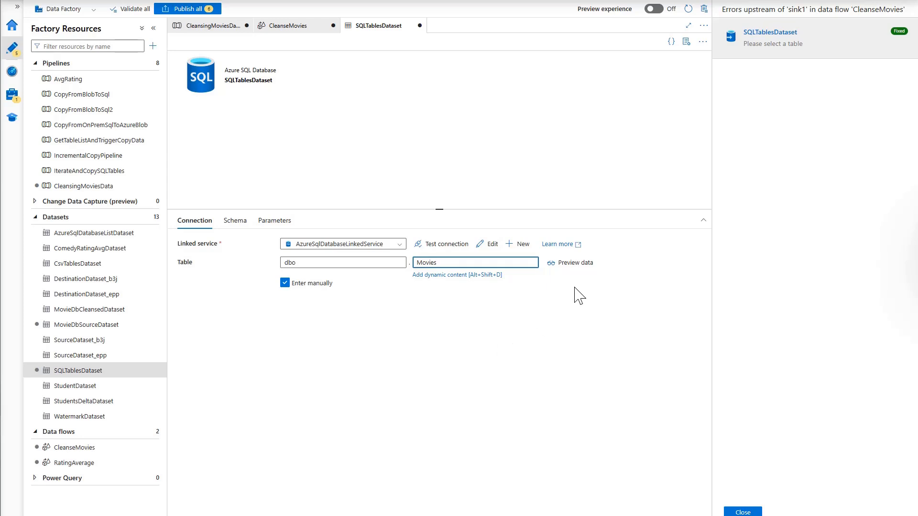
pyautogui.click(744, 513)
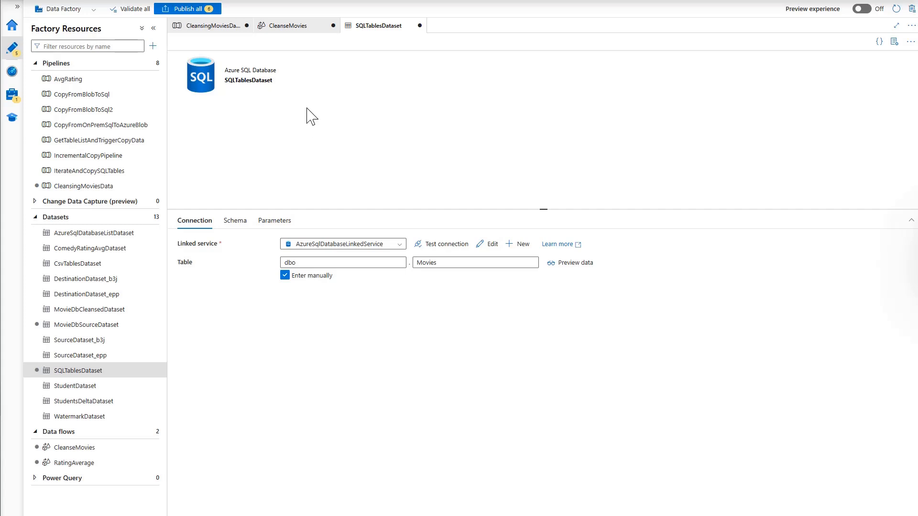
# Return to the CleanseMovies data flow and publish all pending changes
pyautogui.click(294, 27)
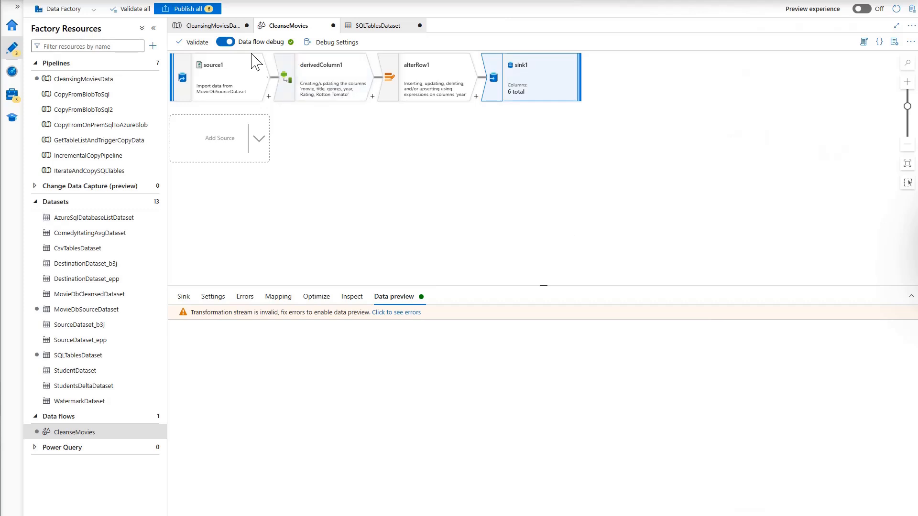
pyautogui.click(186, 14)
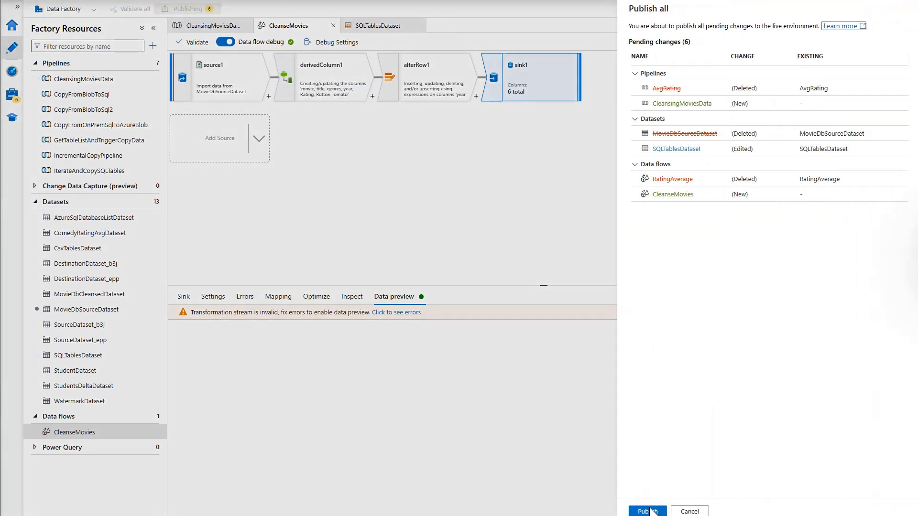
pyautogui.click(649, 511)
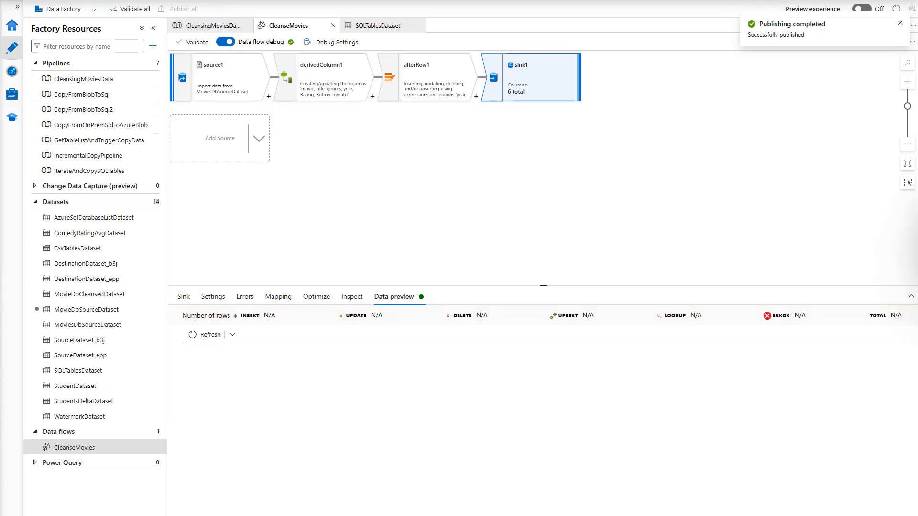
# Trigger the published CleansingMoviesData pipeline to run immediately
pyautogui.click(215, 28)
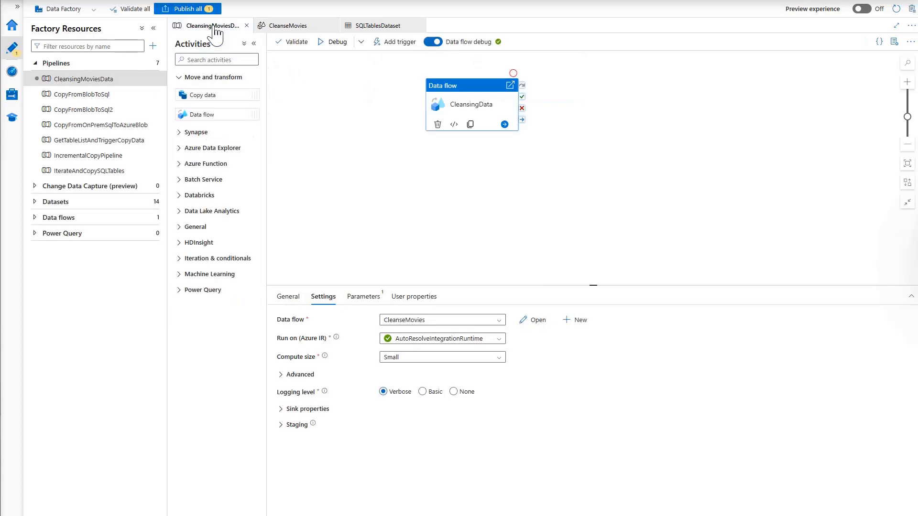
pyautogui.click(398, 47)
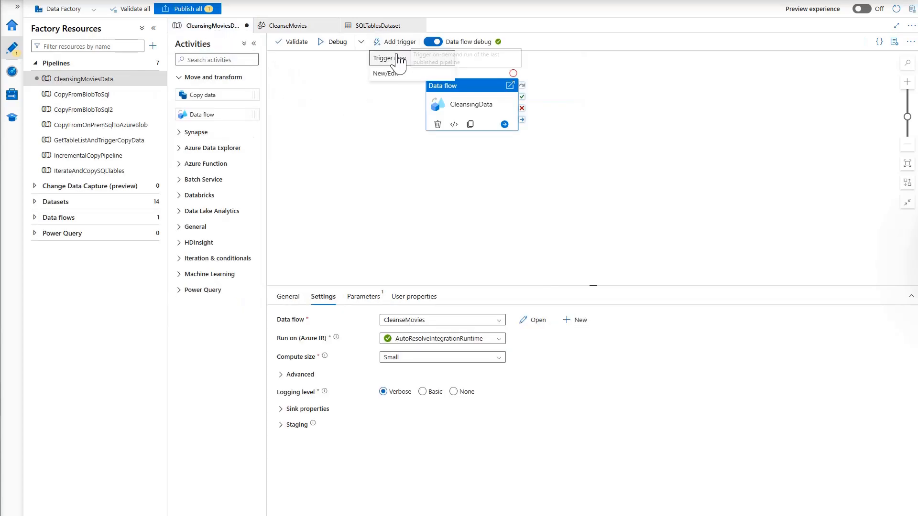
pyautogui.click(394, 60)
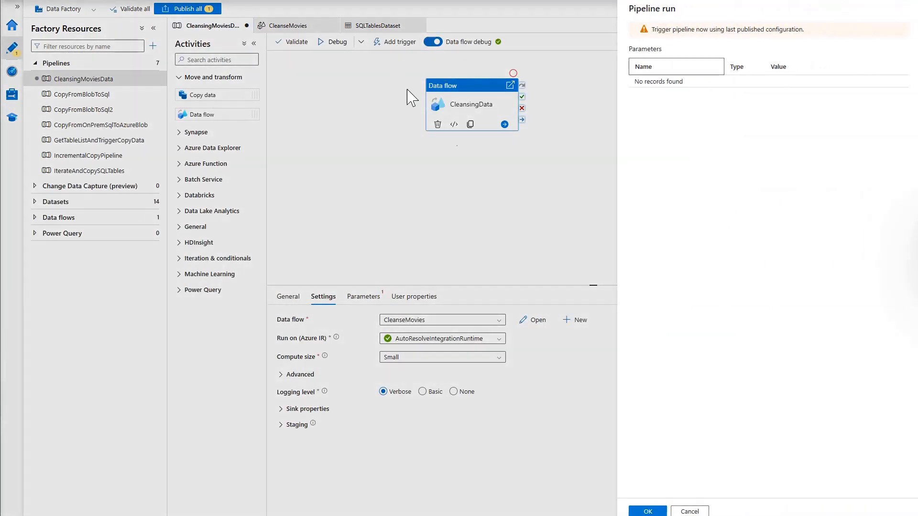
pyautogui.click(651, 511)
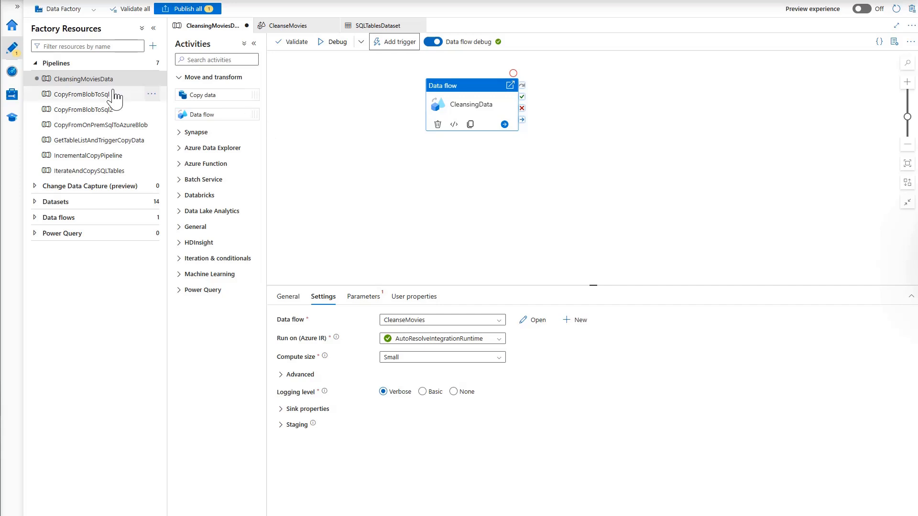
# Refresh the monitored pipeline runs, and run Select *from [dbo].[Movies] in the OzappDatabase query editor
pyautogui.click(12, 73)
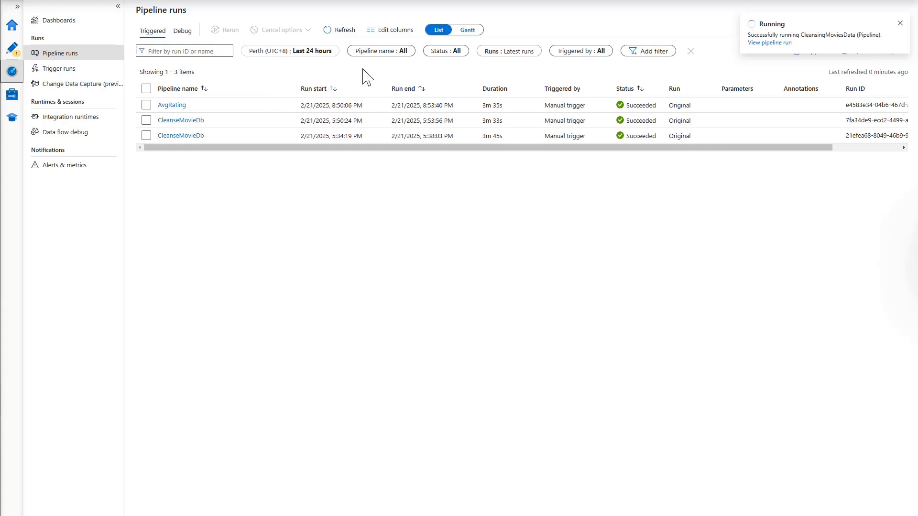
pyautogui.click(342, 33)
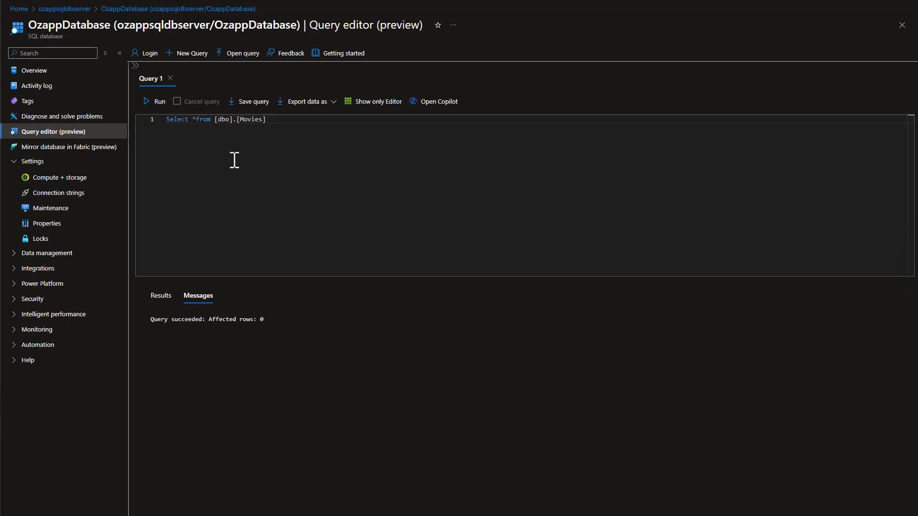
pyautogui.click(160, 103)
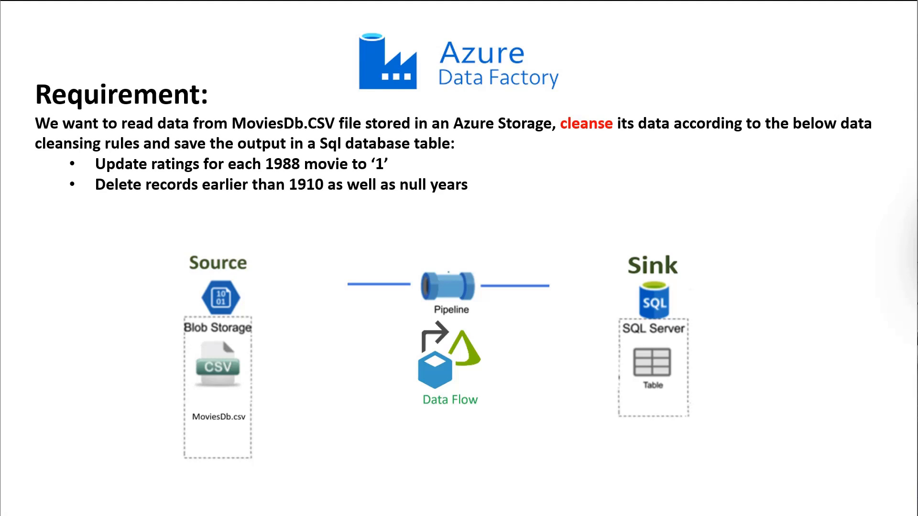
pyautogui.press('Right')
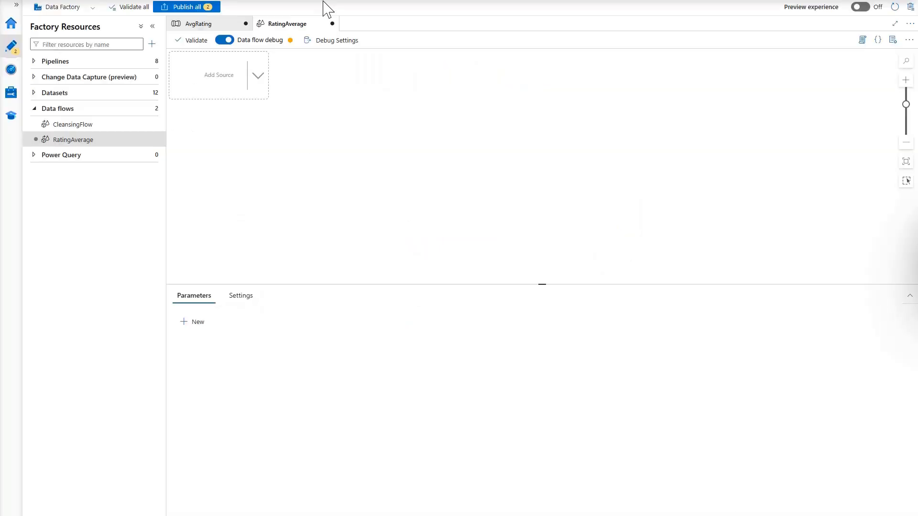
# Add a source to the empty RatingAverage data flow
pyautogui.click(258, 86)
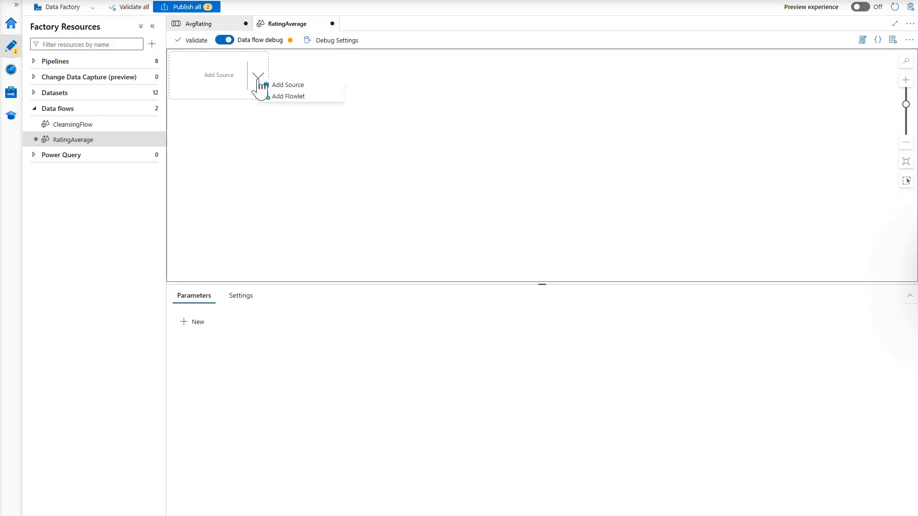
pyautogui.click(280, 95)
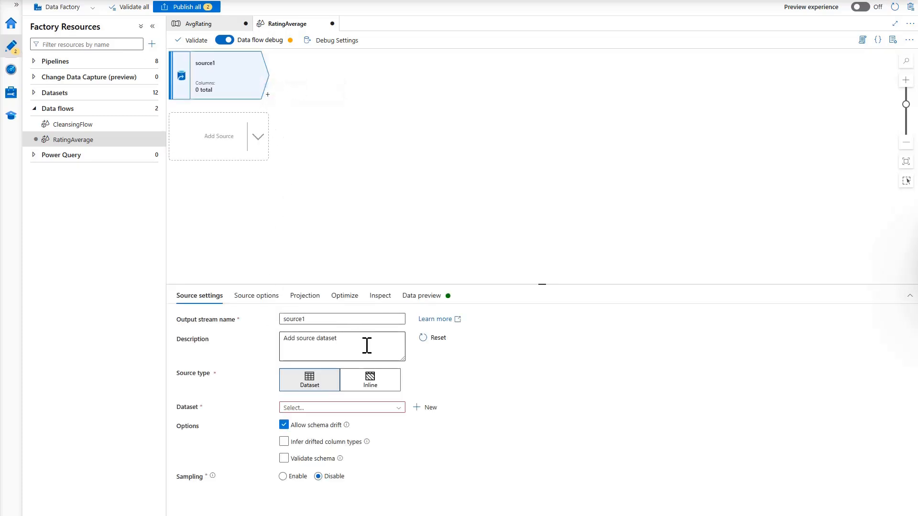
# Set the dataset of source1 to MovieDbSourceDataset
pyautogui.click(396, 409)
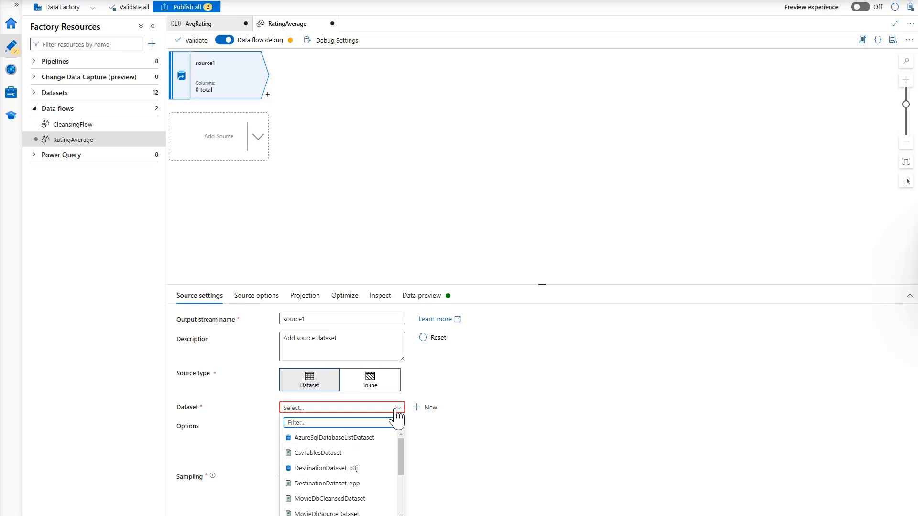
pyautogui.moveTo(401, 456); pyautogui.dragTo(402, 481)
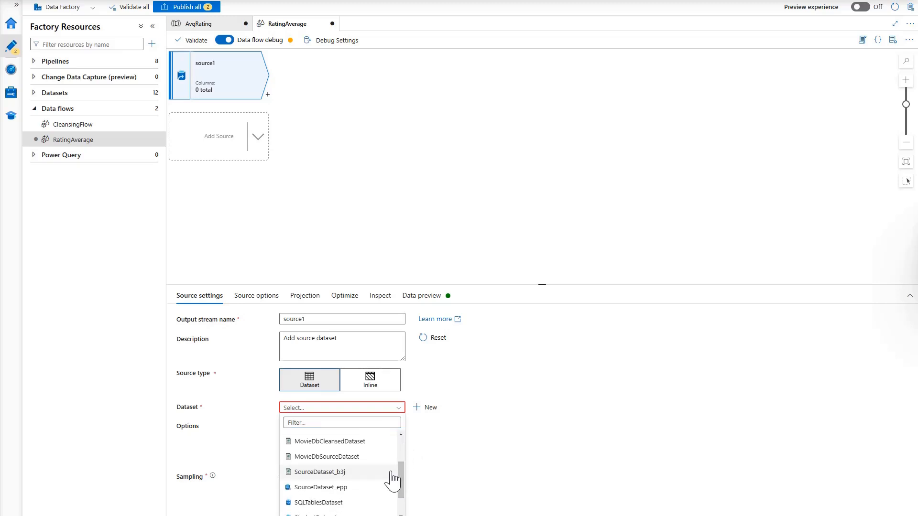
pyautogui.click(339, 458)
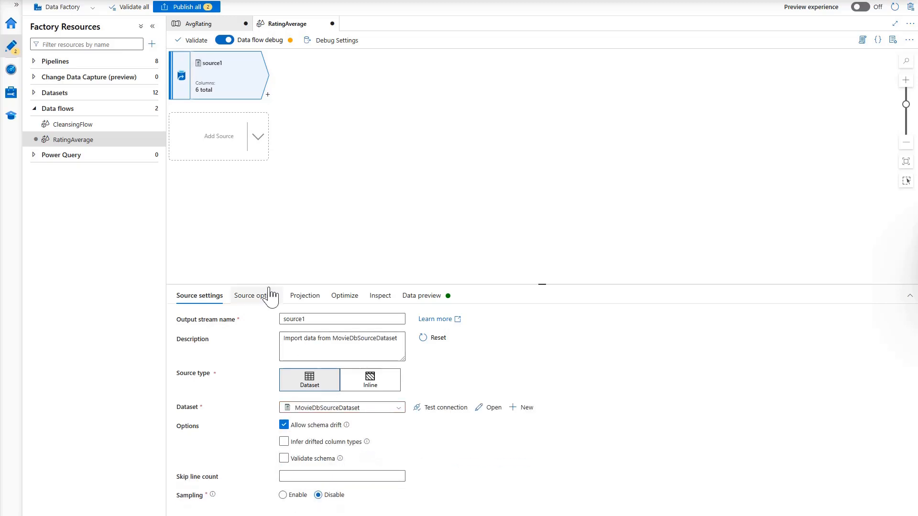
# Set the year and Rating columns to the integer type in source1's projection, and preview the source data
pyautogui.click(303, 300)
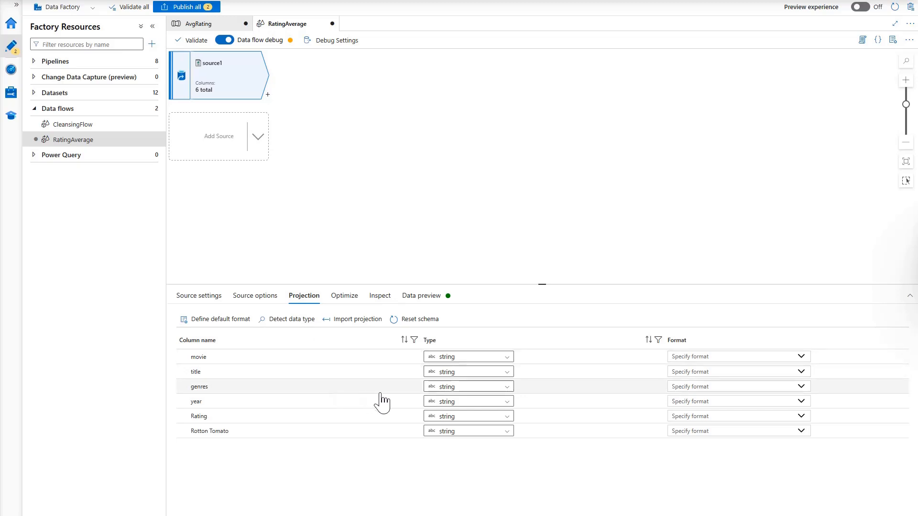
pyautogui.click(506, 389)
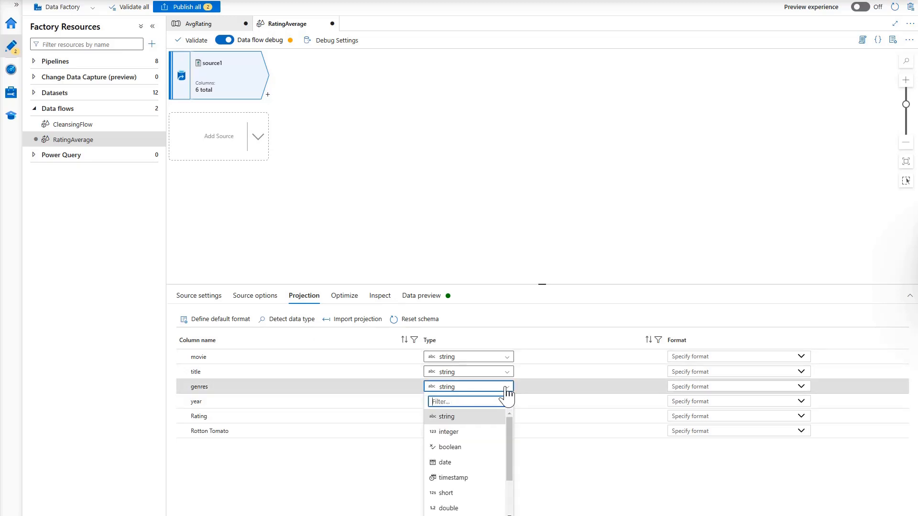
pyautogui.click(508, 398)
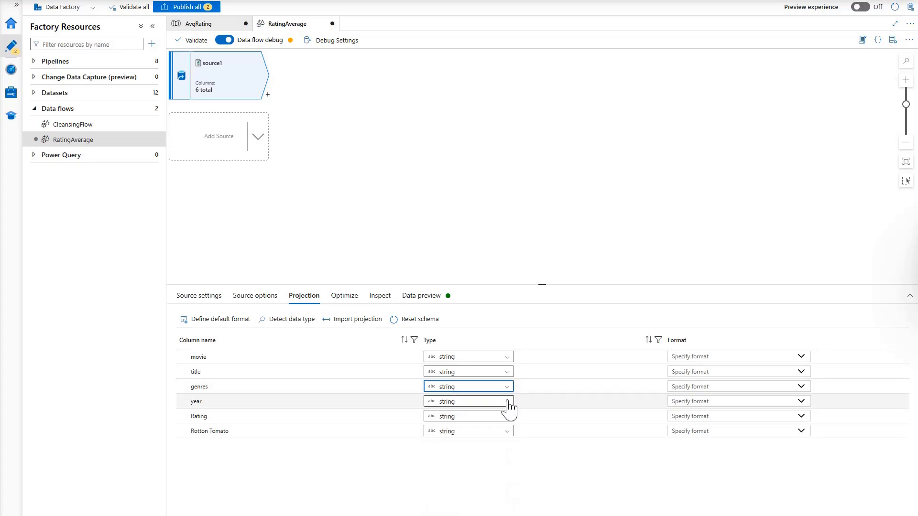
pyautogui.click(507, 402)
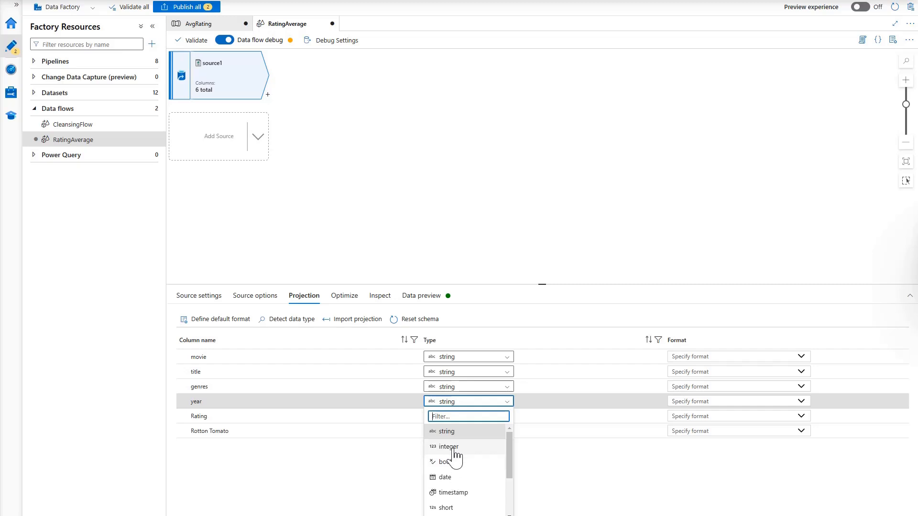
pyautogui.click(450, 447)
pyautogui.click(509, 417)
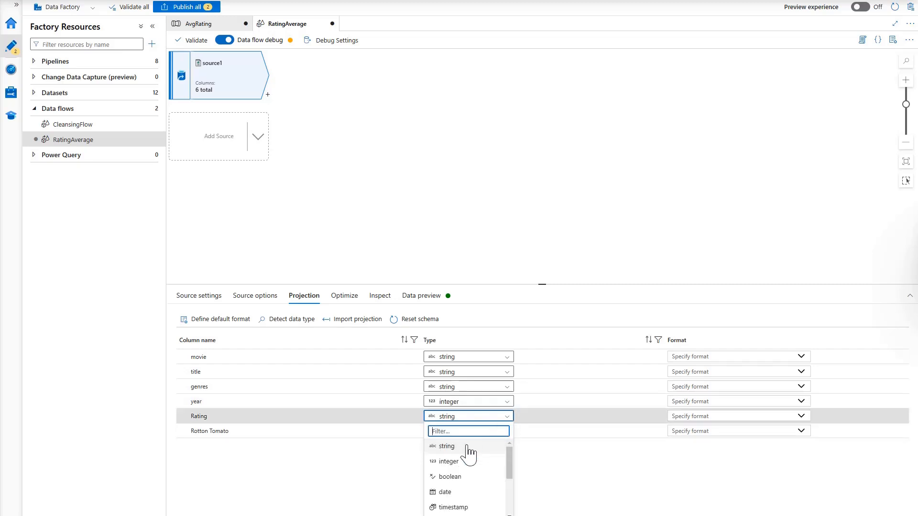
pyautogui.click(450, 458)
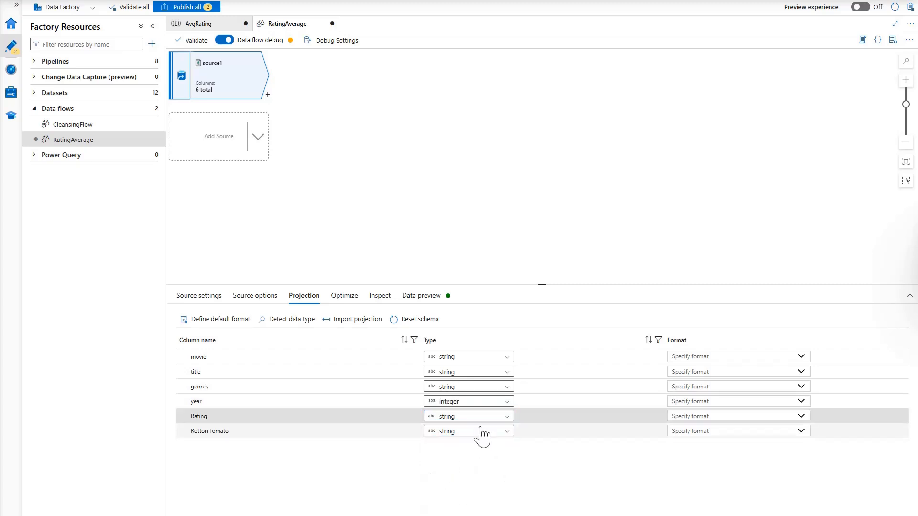
pyautogui.click(505, 417)
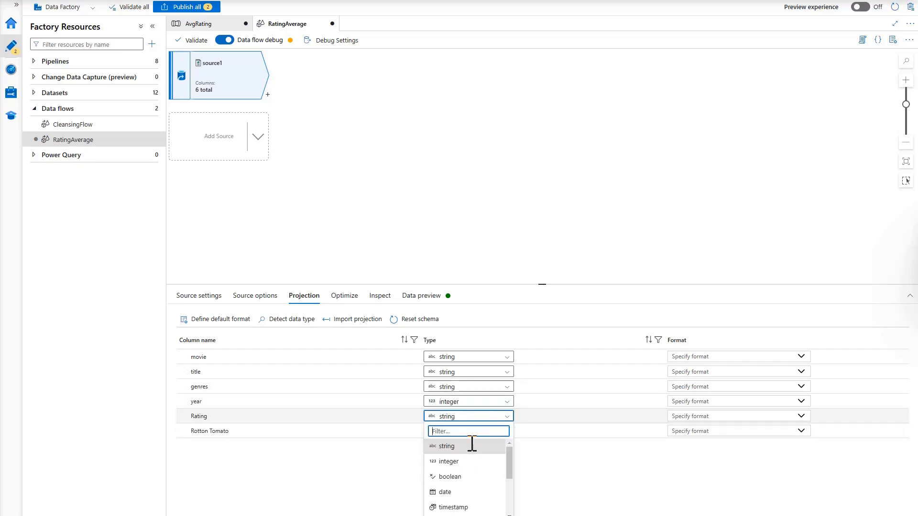
pyautogui.click(449, 461)
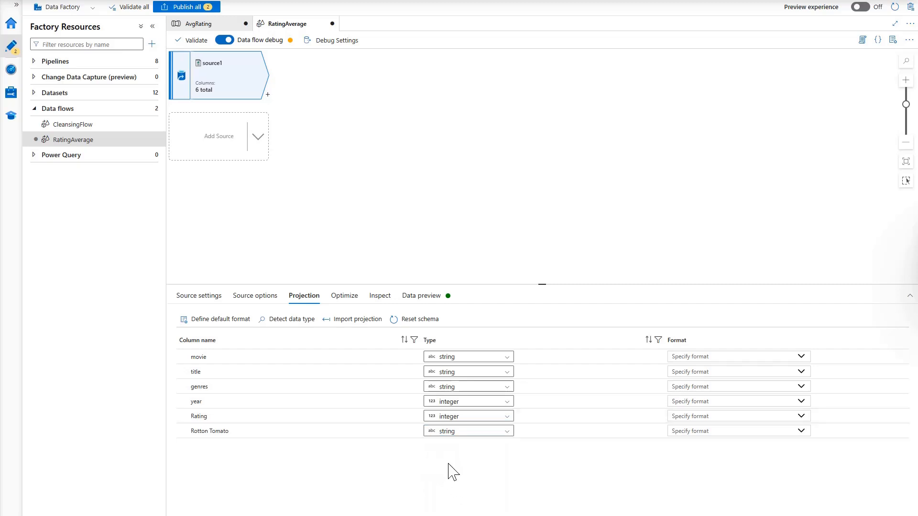
pyautogui.click(421, 301)
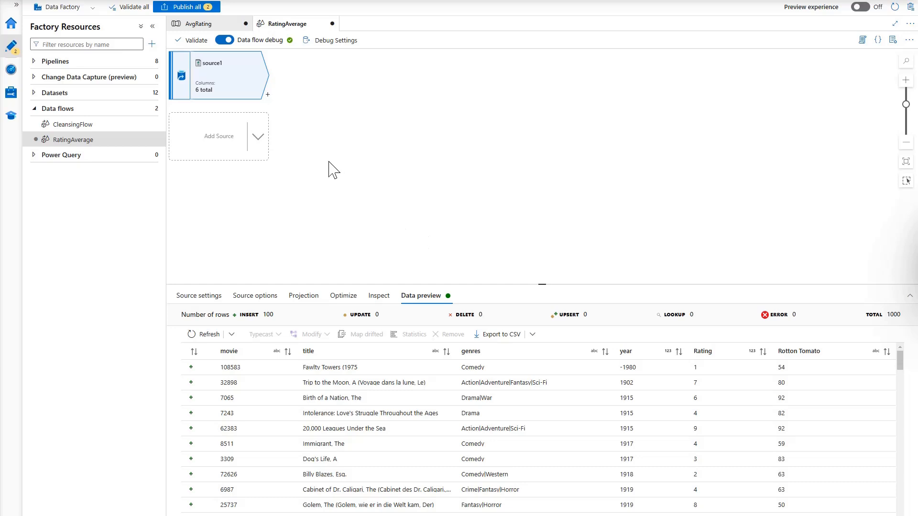
# Add a Filter transformation after source1
pyautogui.click(268, 95)
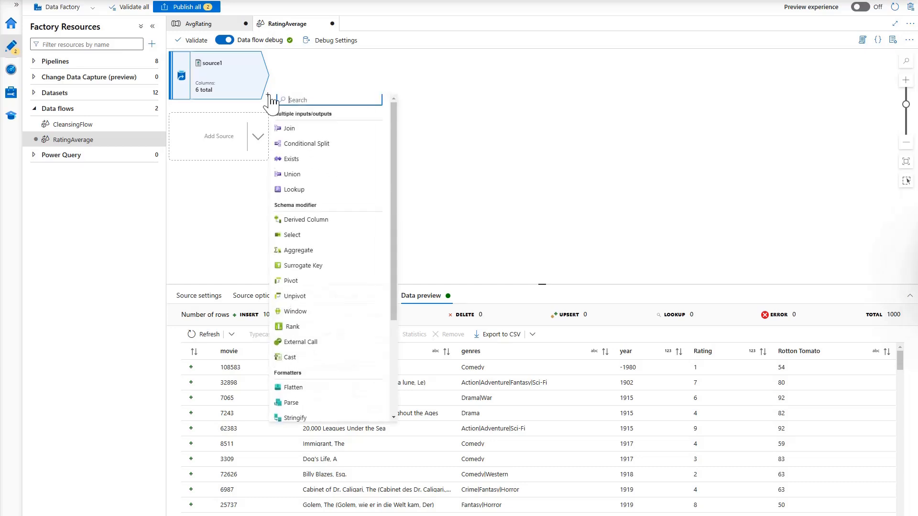
pyautogui.scroll(-3, 328, 310)
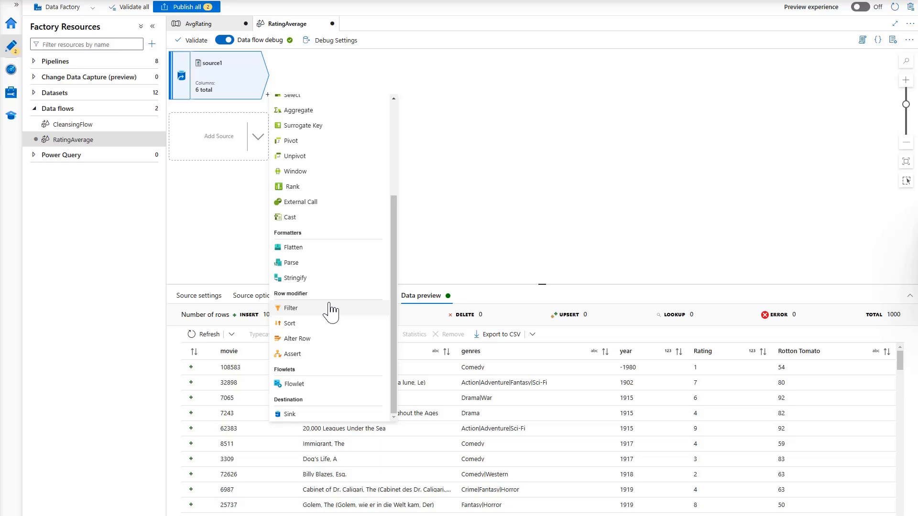
pyautogui.click(295, 310)
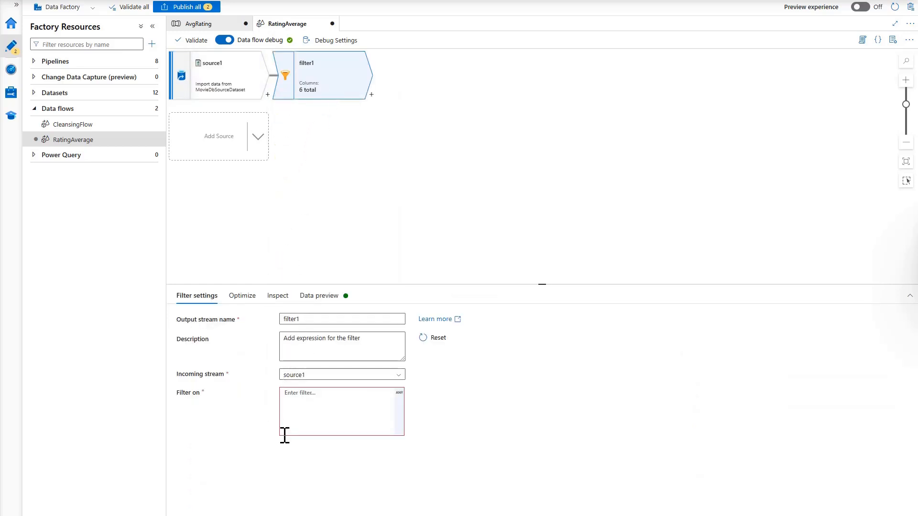
# Build and save the filter1 condition year>=1910 && year<=2000 && instr(genres, 'Comedy') != 0 in the expression builder
pyautogui.click(305, 410)
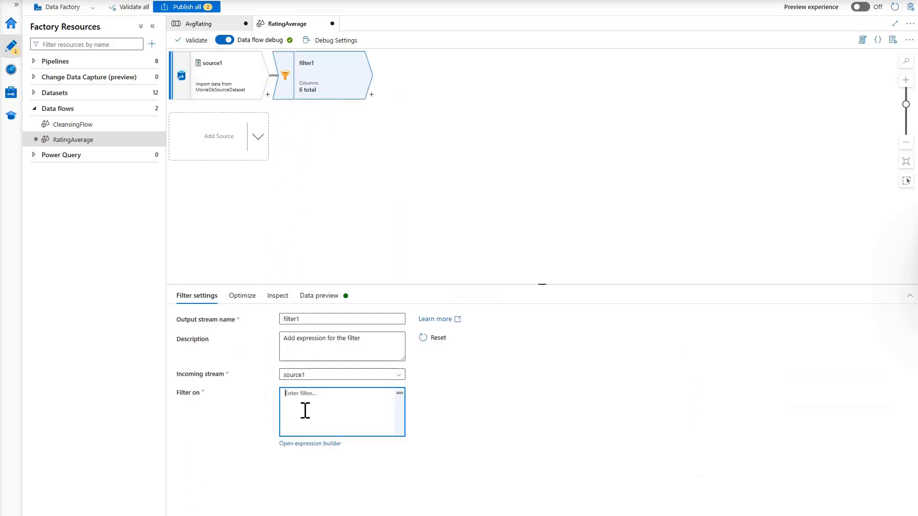
pyautogui.click(304, 444)
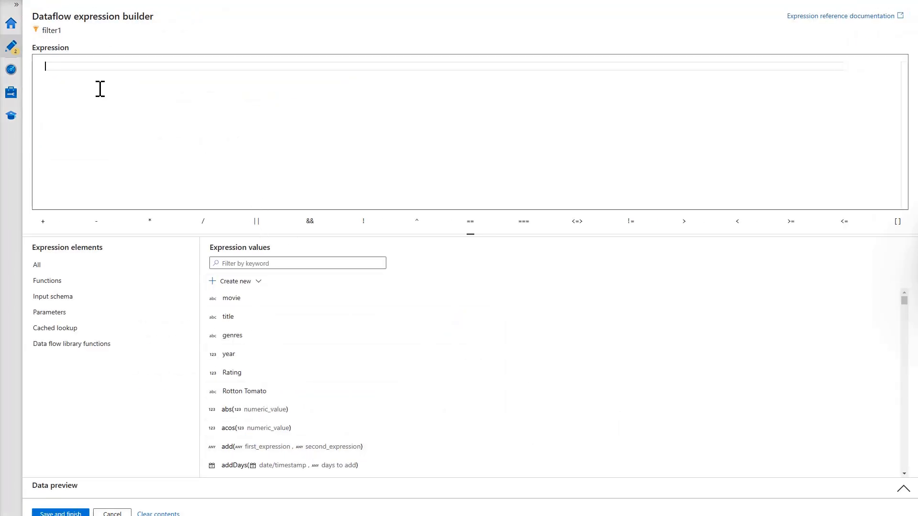
pyautogui.write('year')
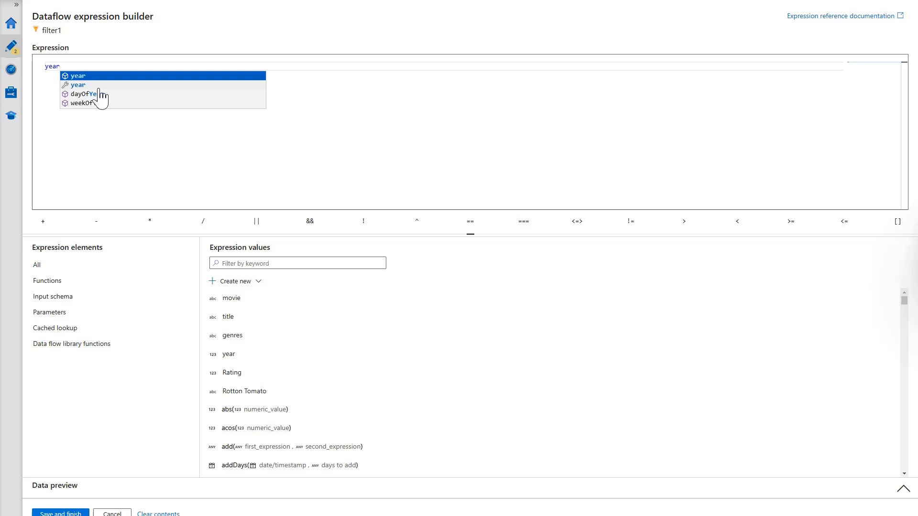
pyautogui.click(100, 89)
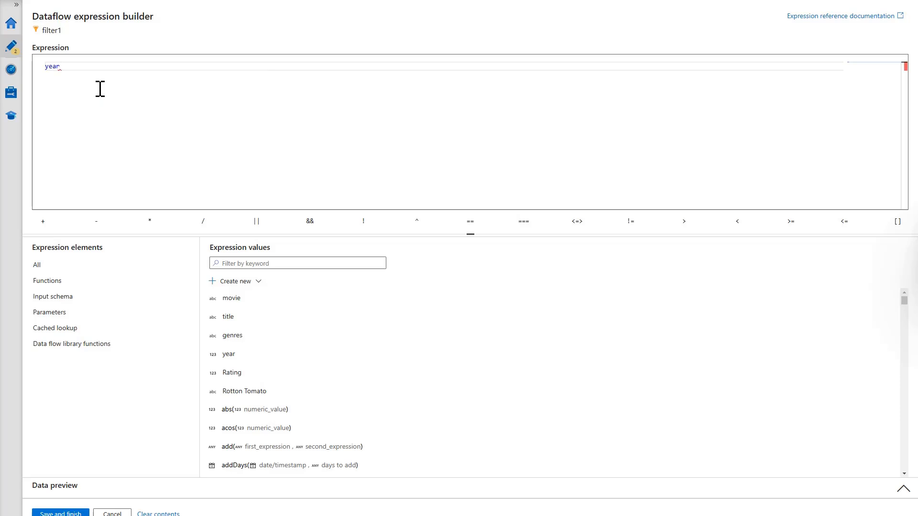
pyautogui.write('>=1910 && year')
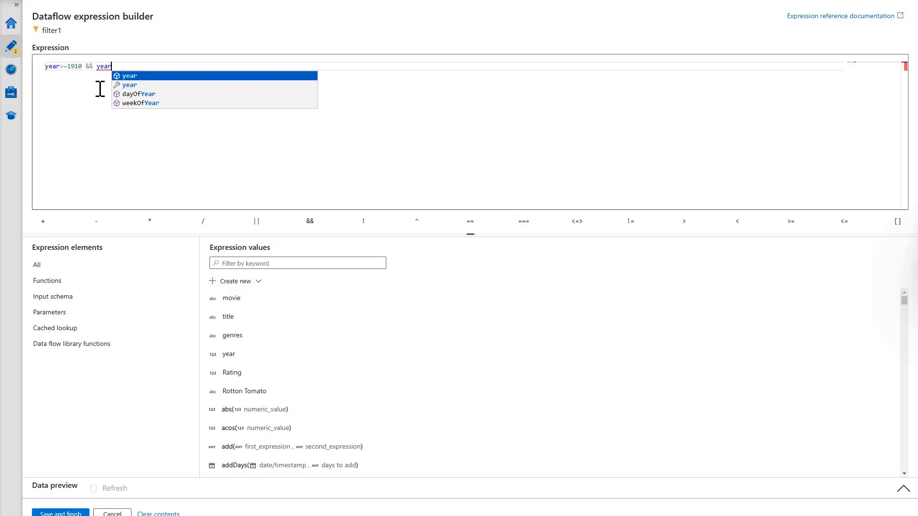
pyautogui.write('<=200')
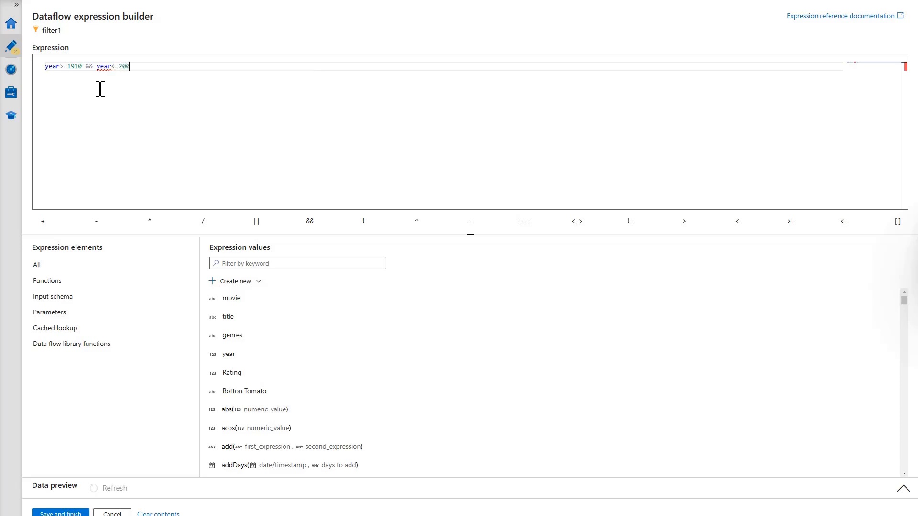
pyautogui.write('0 &&')
pyautogui.write('instr')
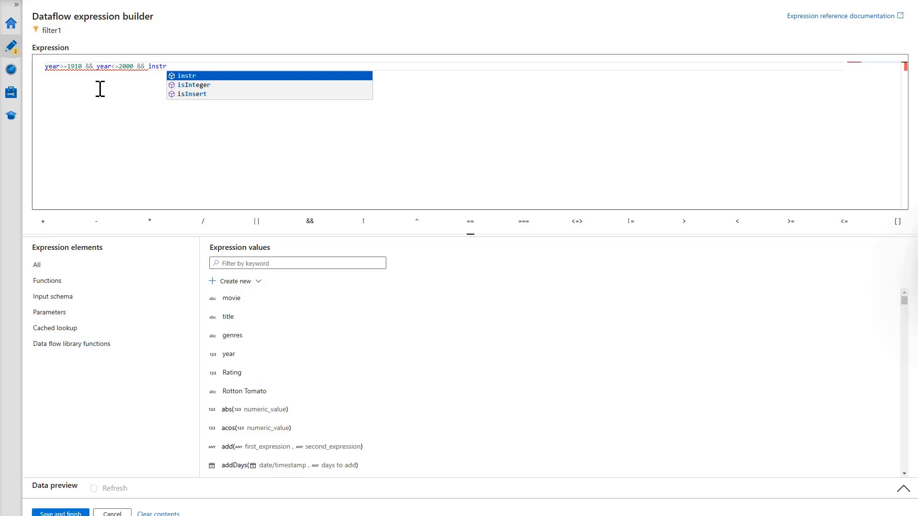
pyautogui.write('(')
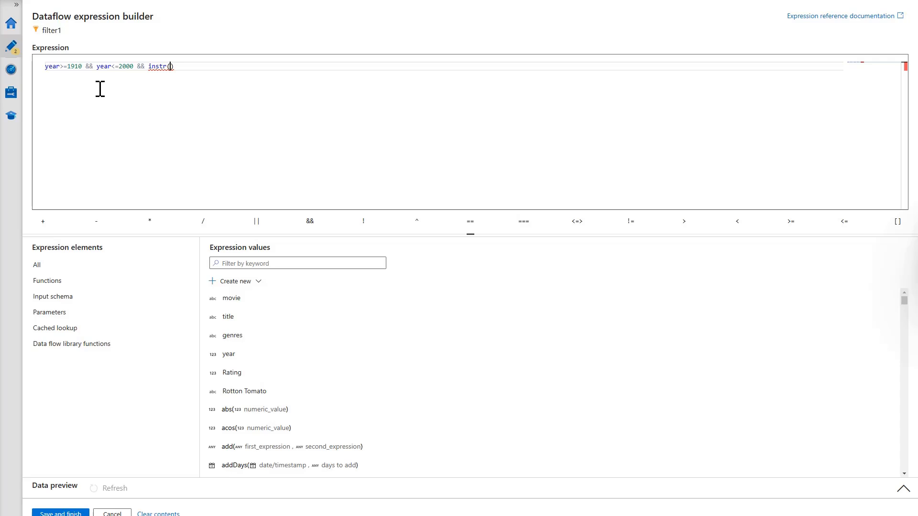
pyautogui.write('genres')
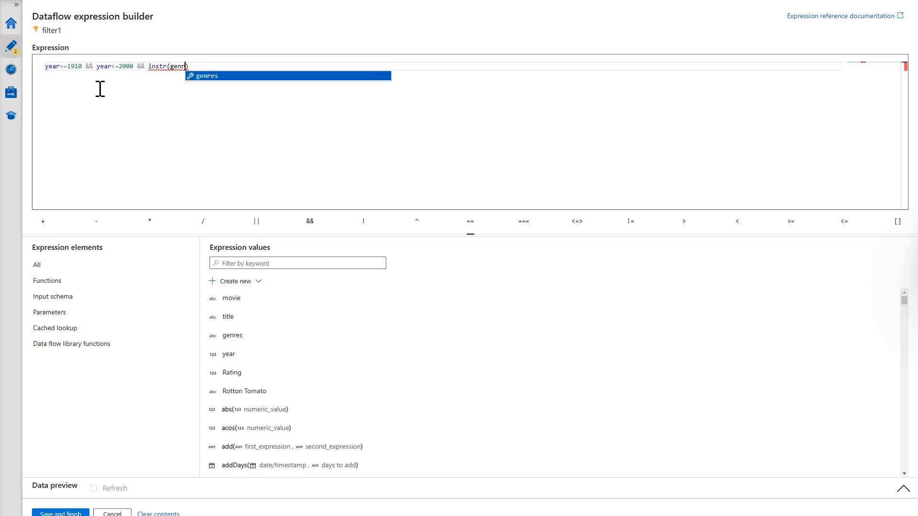
pyautogui.write(', ')
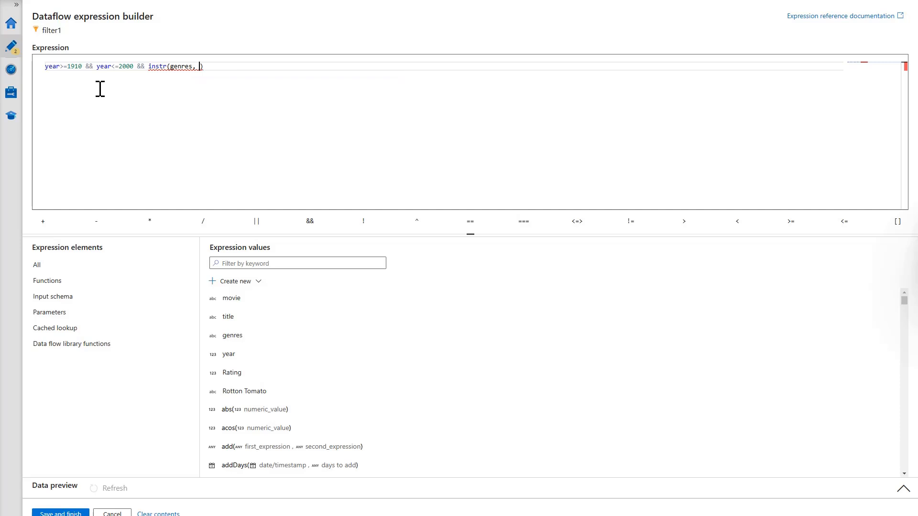
pyautogui.write("''")
pyautogui.write('Comedy')
pyautogui.write(' |')
pyautogui.write('= 0')
pyautogui.click(61, 513)
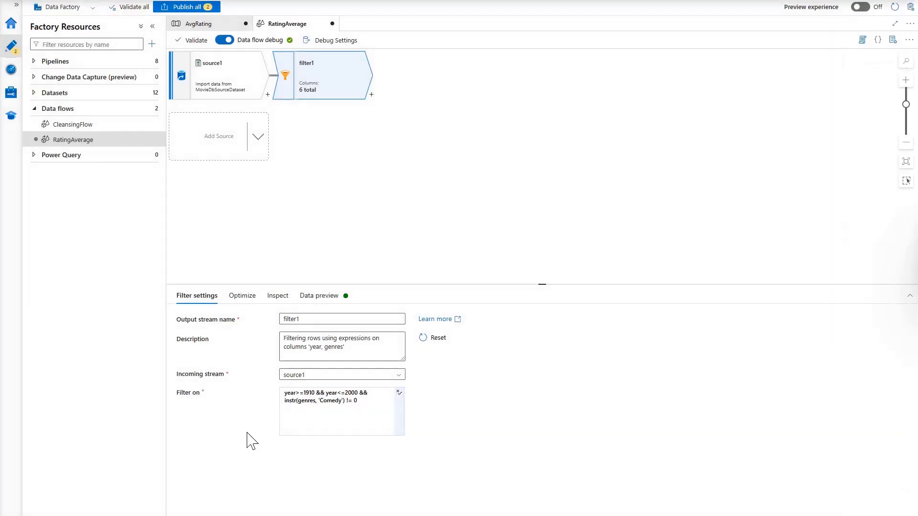
# Load filter1's data preview to examine the genres and year values, and check the row limit in the debug settings without changing it
pyautogui.click(318, 296)
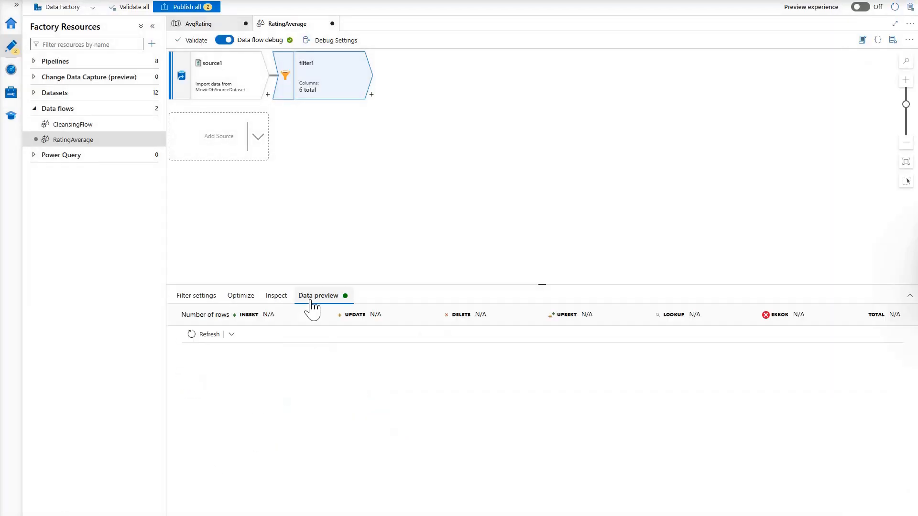
pyautogui.click(209, 334)
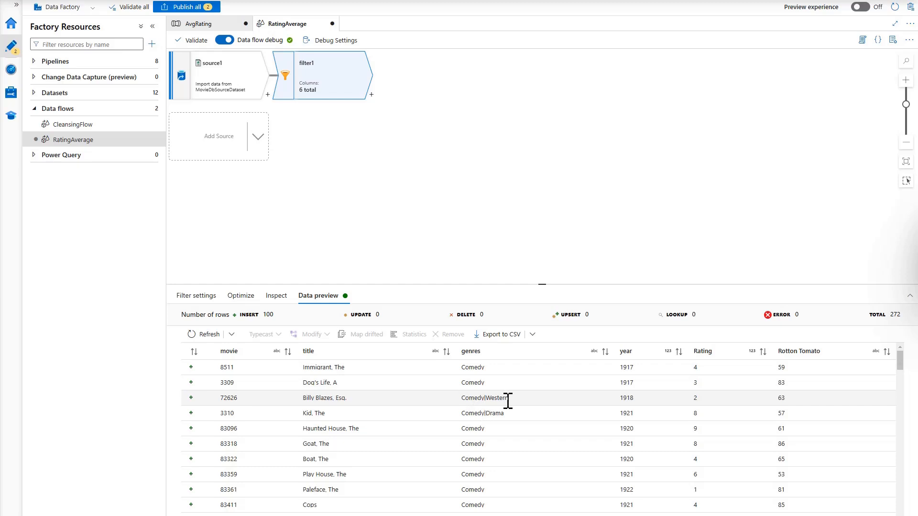
pyautogui.scroll(-6, 505, 416)
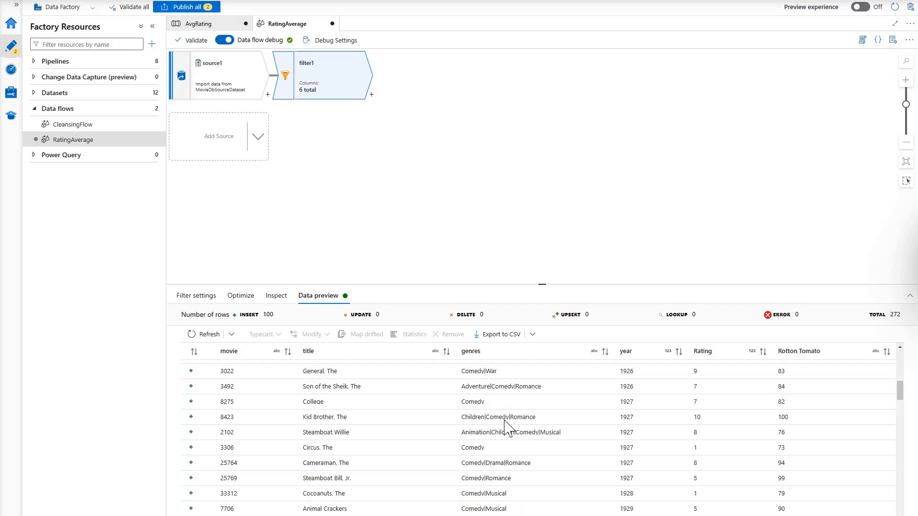
pyautogui.doubleClick(500, 389)
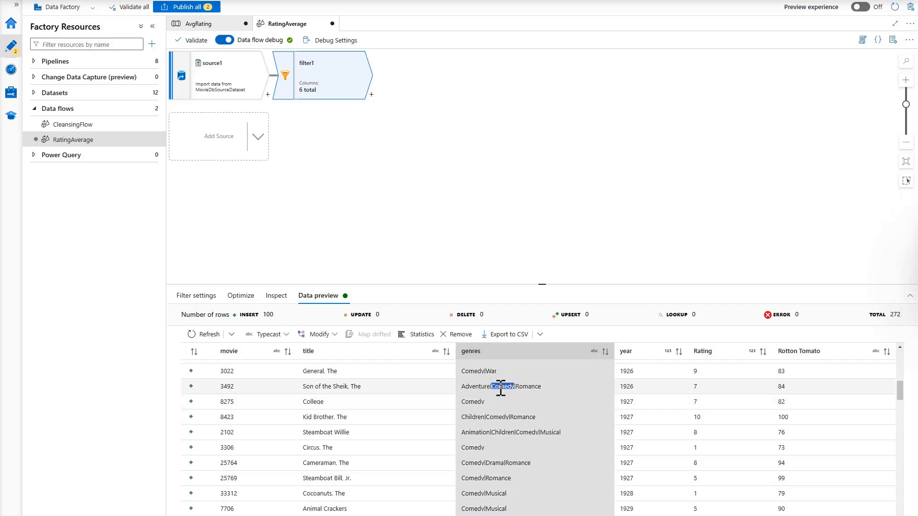
pyautogui.scroll(-2, 481, 421)
pyautogui.scroll(-1, 481, 430)
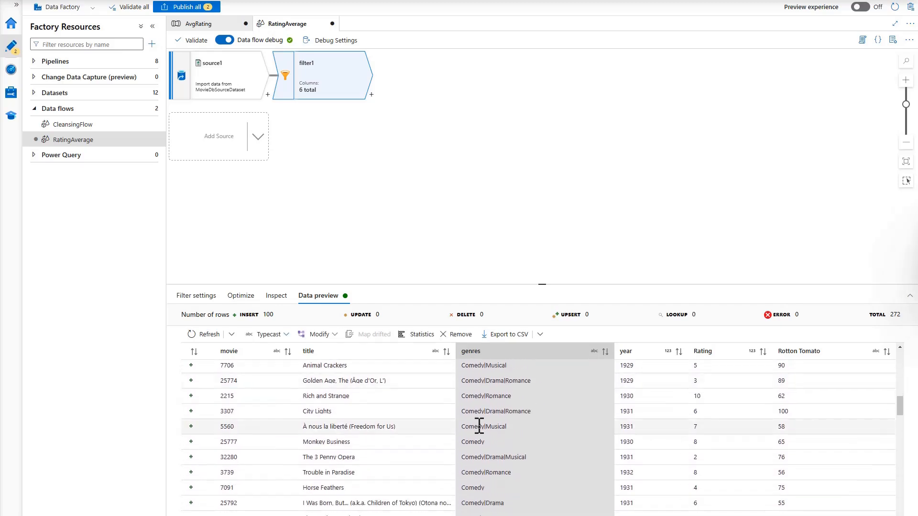
pyautogui.scroll(-2, 485, 443)
pyautogui.scroll(3, 486, 445)
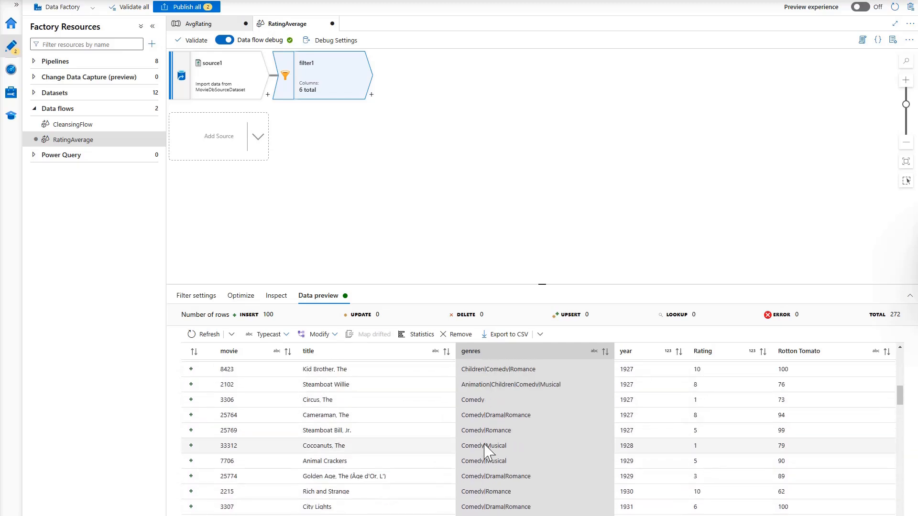
pyautogui.scroll(-15, 485, 449)
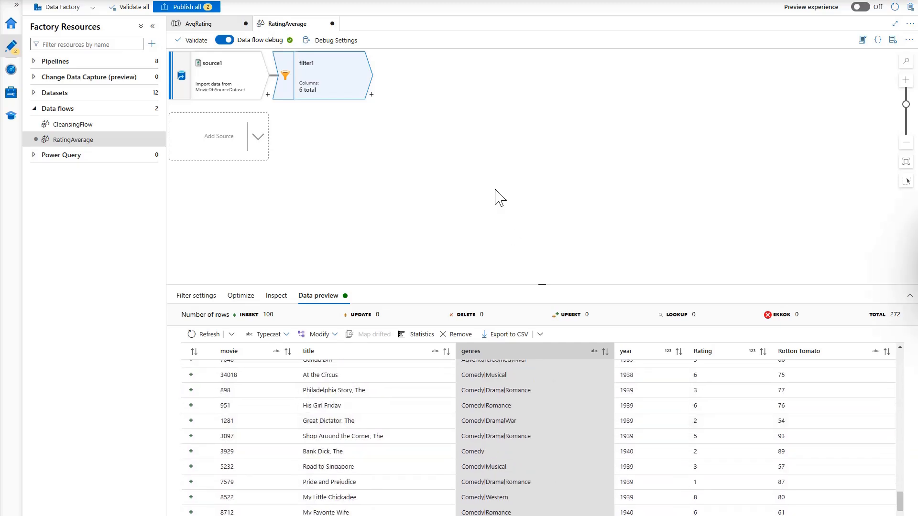
pyautogui.click(336, 46)
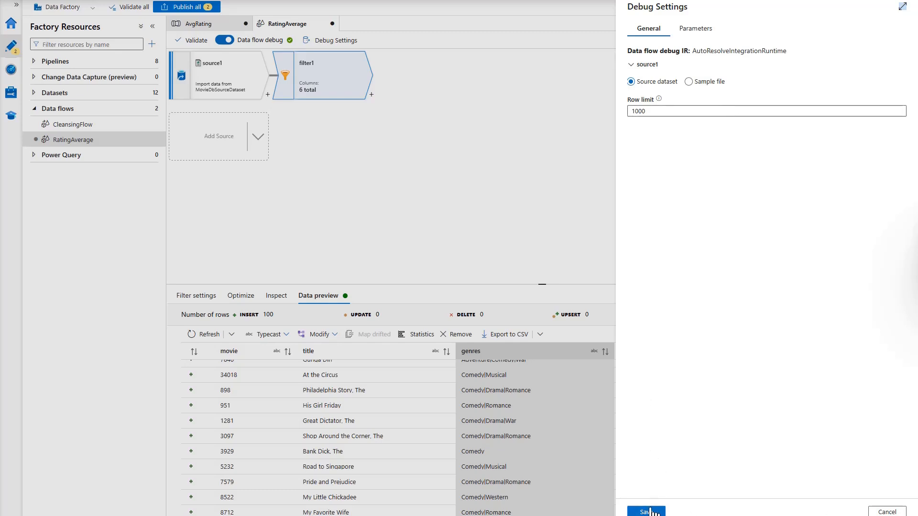
pyautogui.click(887, 512)
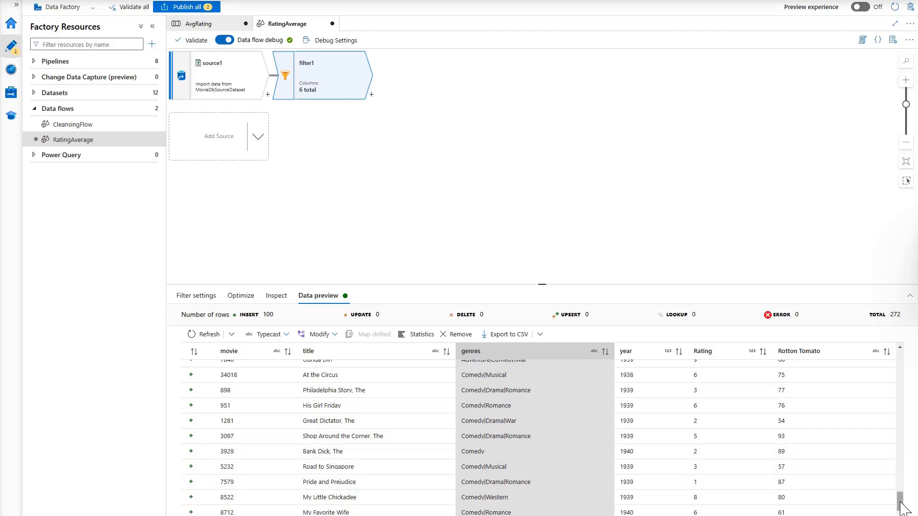
# Check the row limit in the debug settings without changing it, and examine the statistics of filter1's genres column
pyautogui.moveTo(901, 508); pyautogui.dragTo(902, 354)
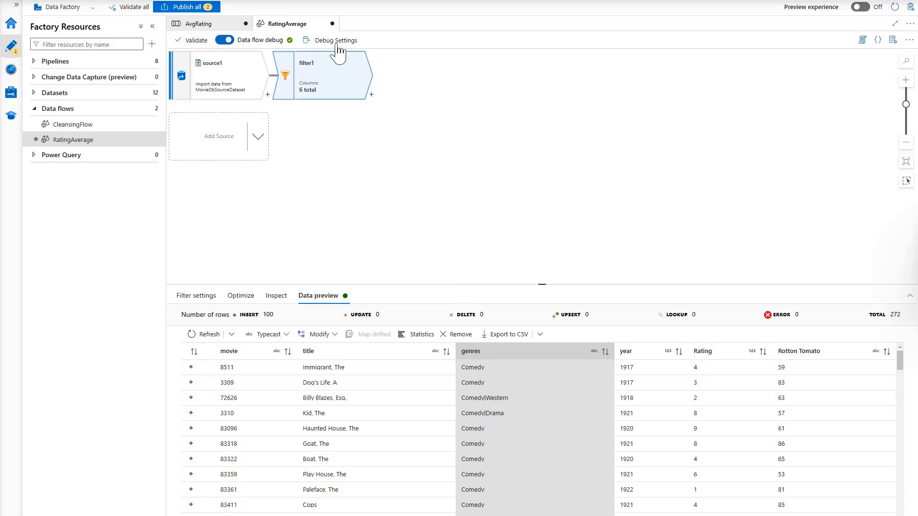
pyautogui.click(318, 40)
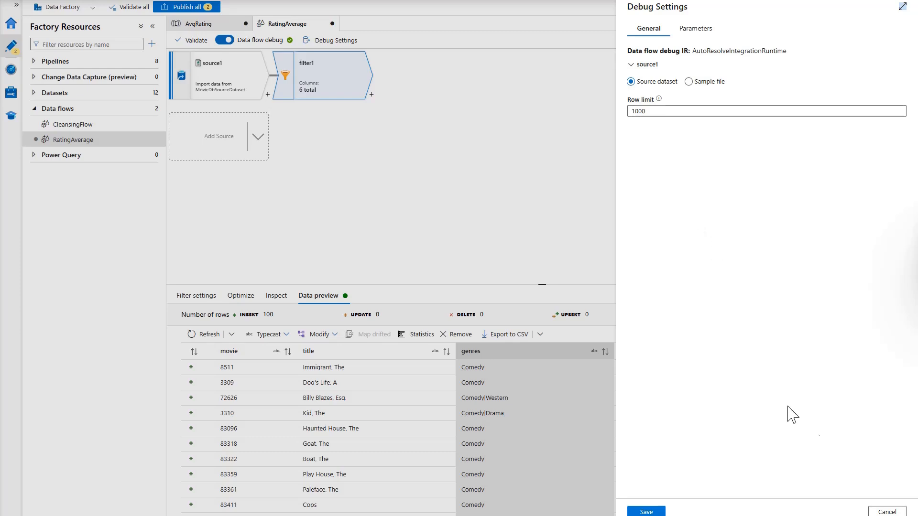
pyautogui.click(887, 512)
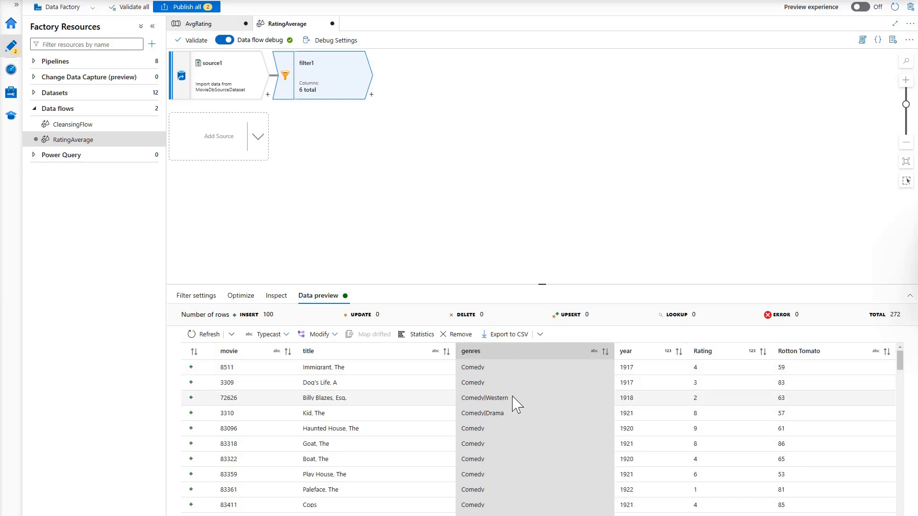
pyautogui.click(419, 336)
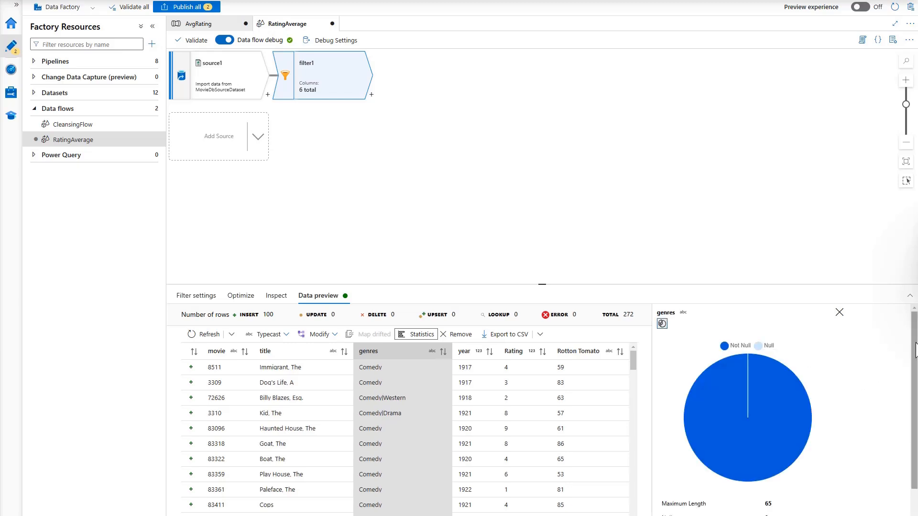
pyautogui.moveTo(916, 350); pyautogui.dragTo(915, 373)
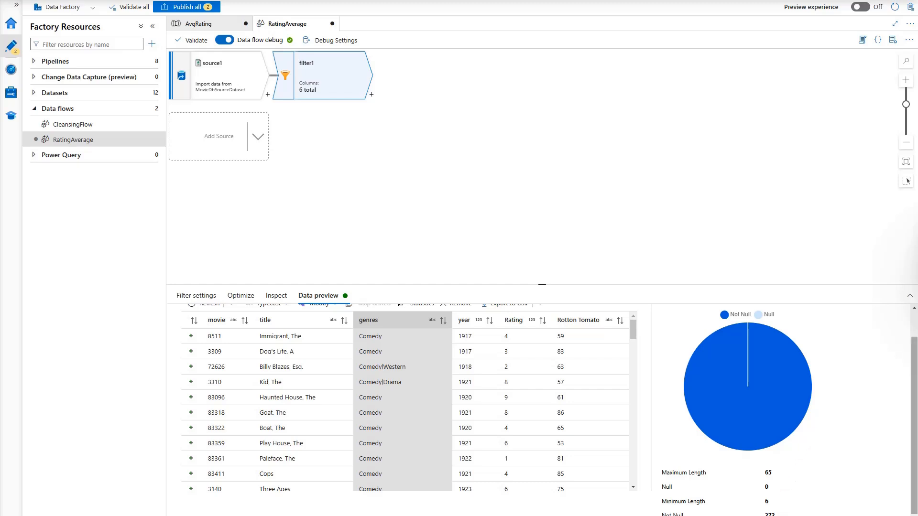
pyautogui.moveTo(764, 369)
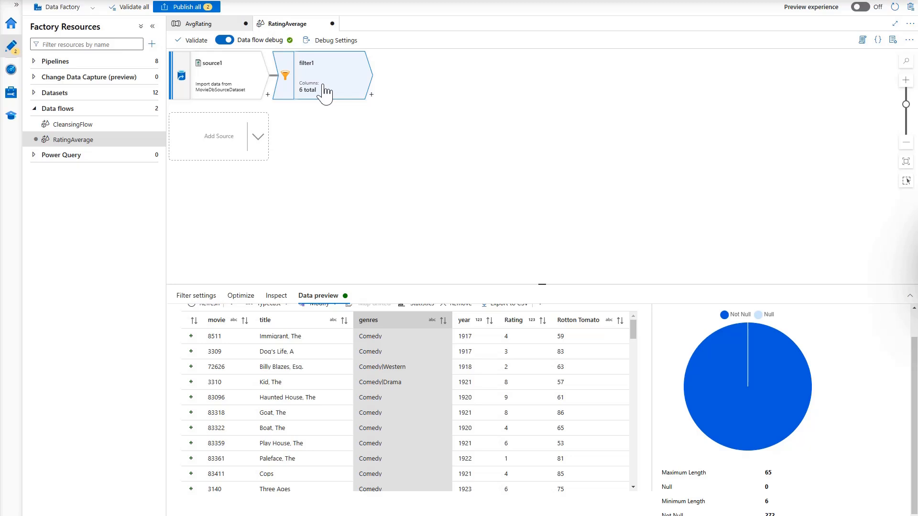
# Add an Aggregate transformation after filter1 and group it by the year column
pyautogui.click(372, 95)
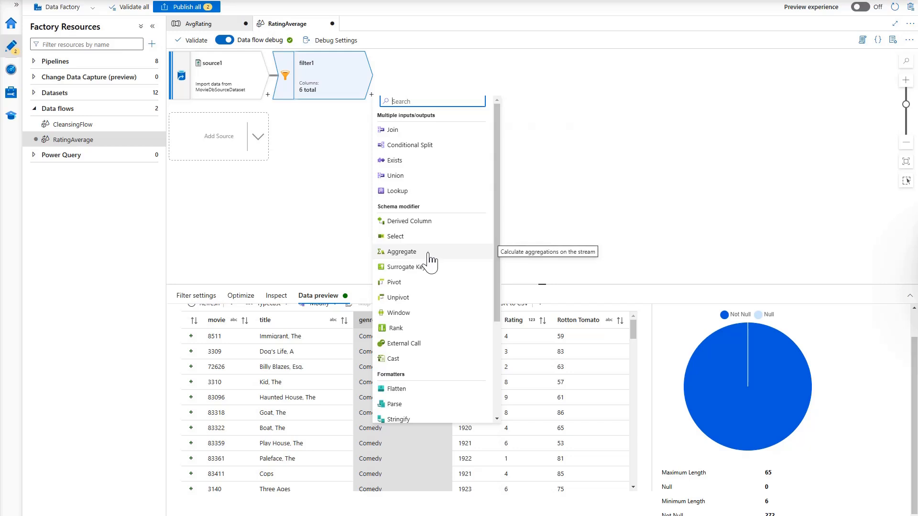
pyautogui.scroll(-1, 416, 268)
pyautogui.click(410, 205)
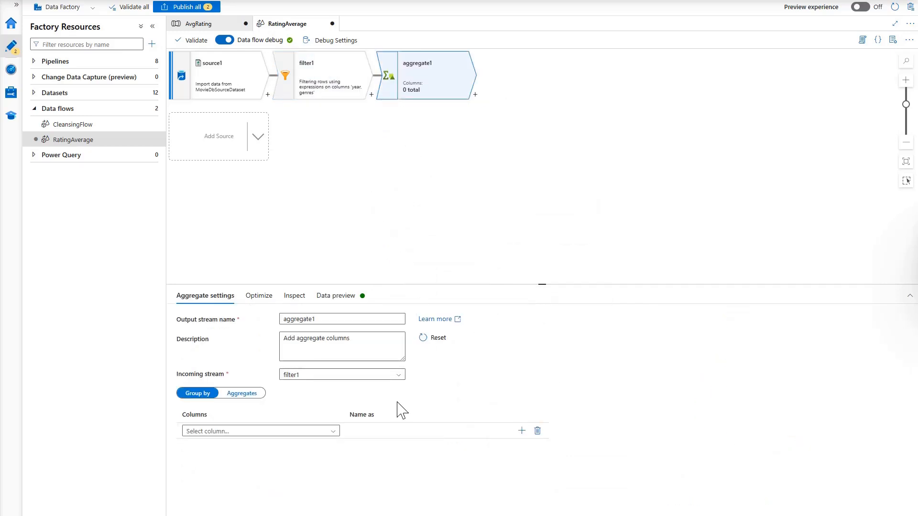
pyautogui.click(333, 433)
pyautogui.scroll(-1, 337, 480)
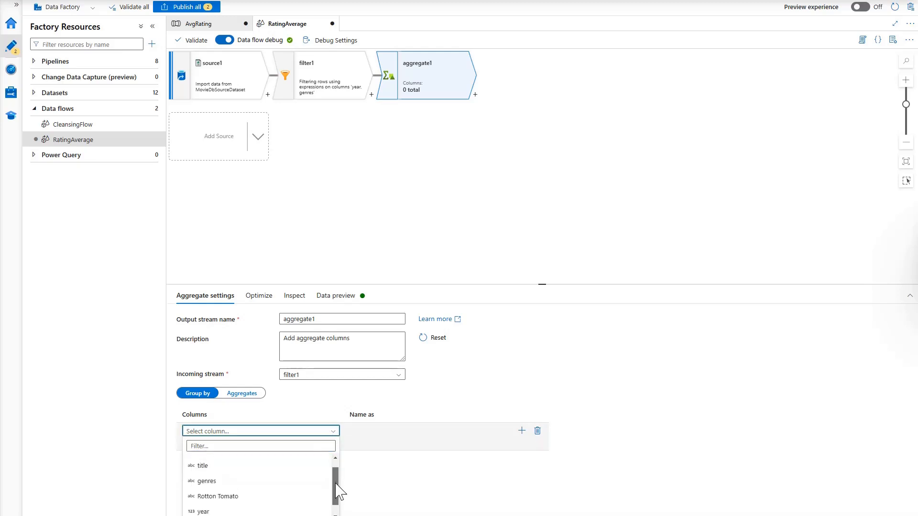
pyautogui.scroll(-1, 337, 492)
pyautogui.click(232, 500)
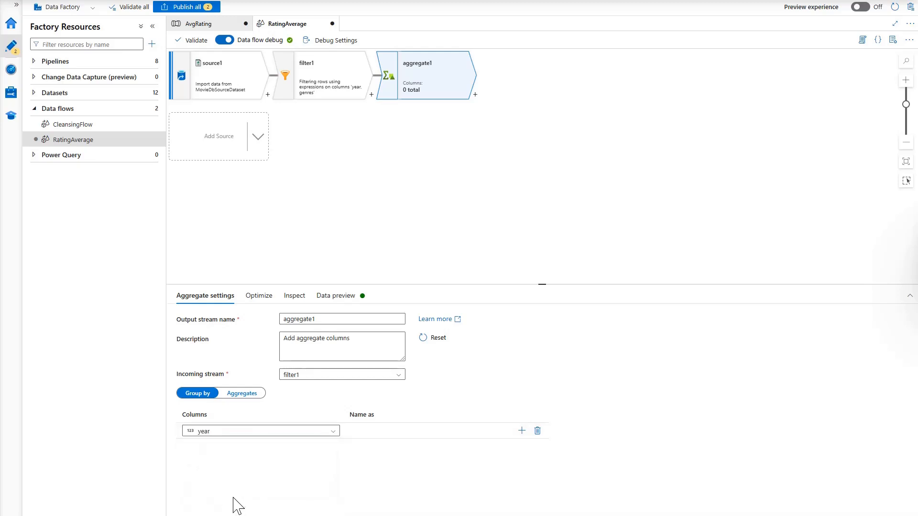
# Add an aggregate column named RateAvg in aggregate1's settings
pyautogui.click(242, 394)
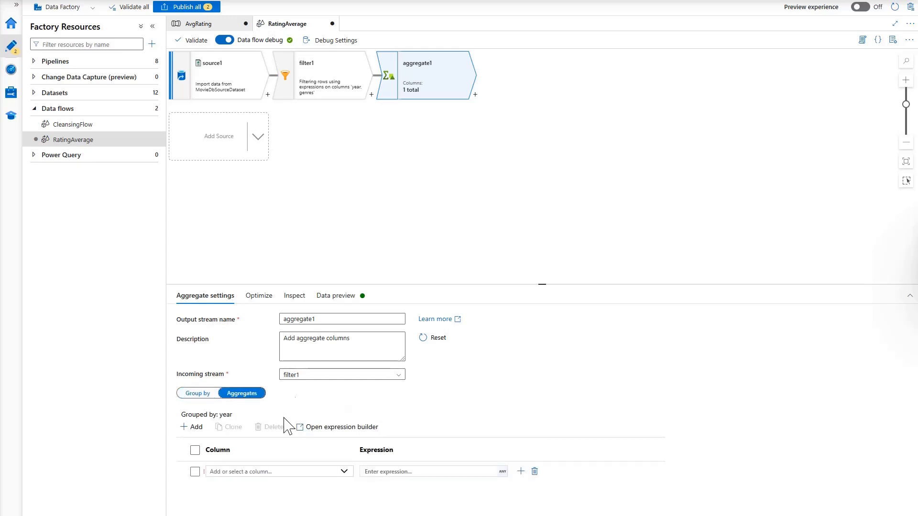
pyautogui.click(277, 472)
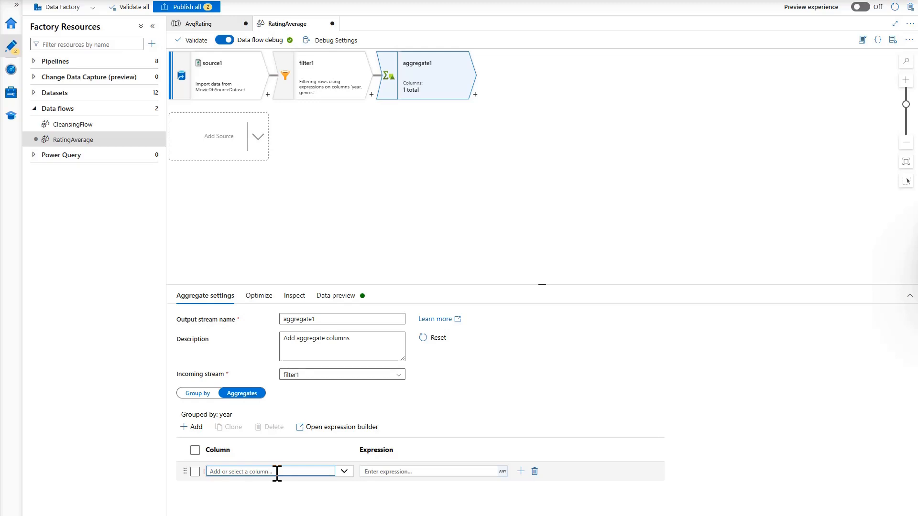
pyautogui.write('Rate')
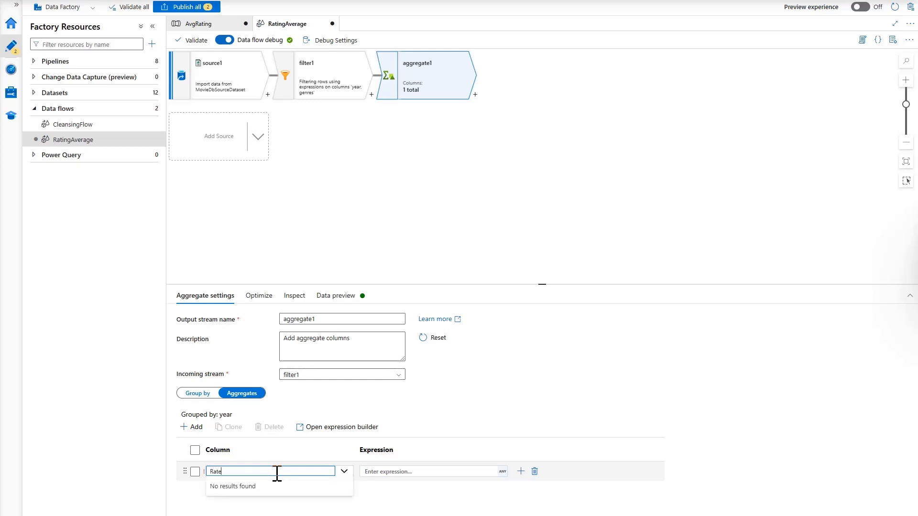
pyautogui.write('Avg')
pyautogui.click(380, 472)
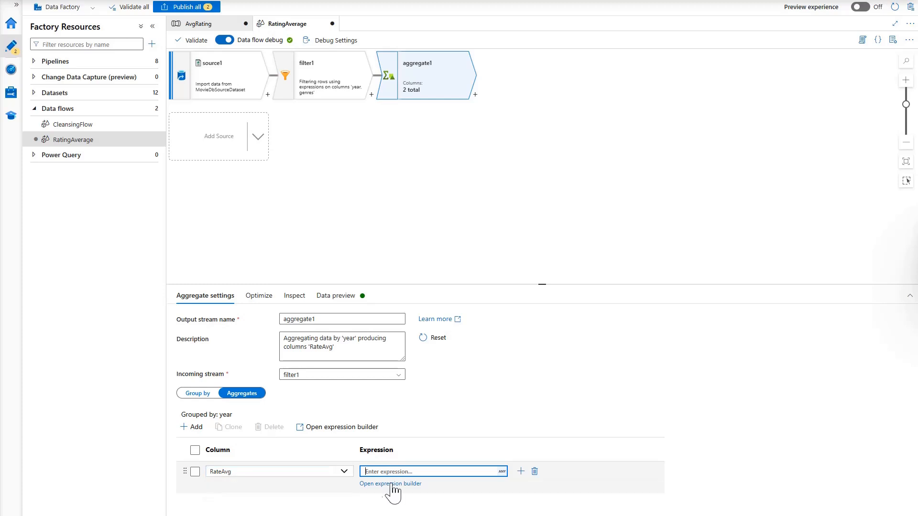
# Set the RateAvg expression to avg(Rating) in the expression builder, save it, and load aggregate1's data preview
pyautogui.click(388, 484)
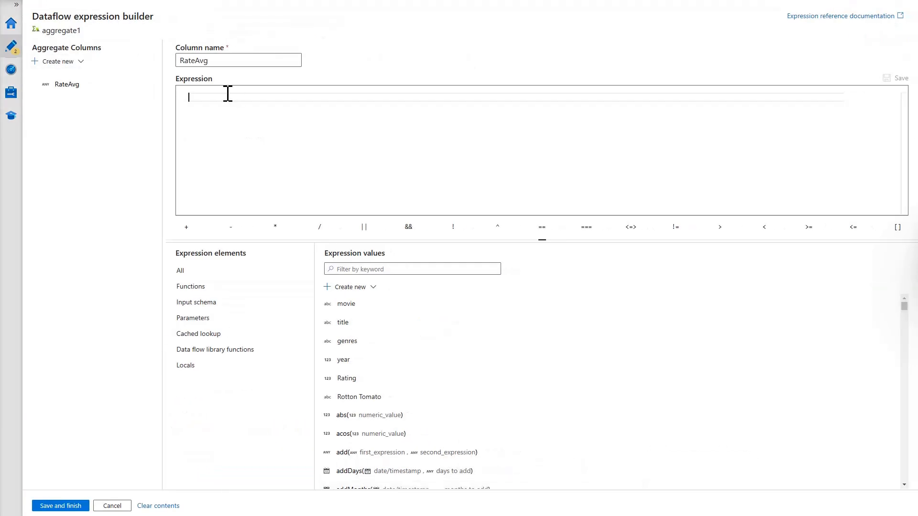
pyautogui.write('avg')
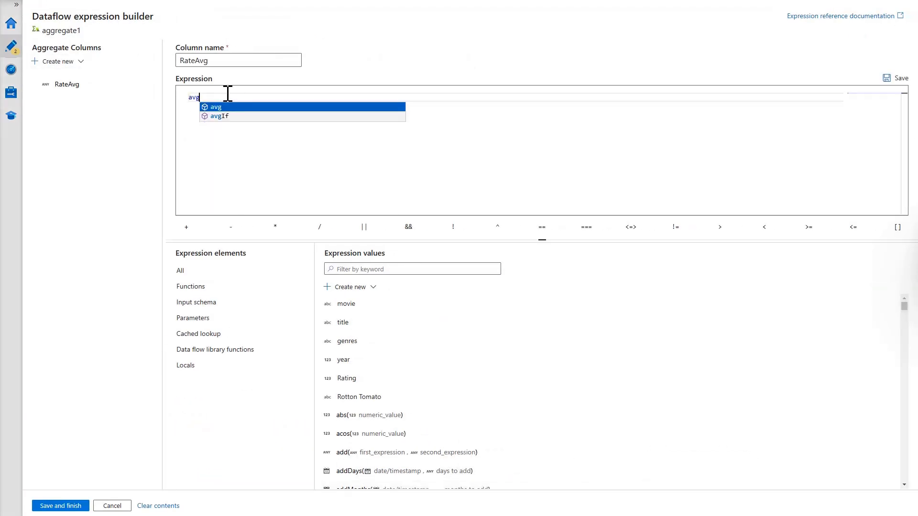
pyautogui.write('(')
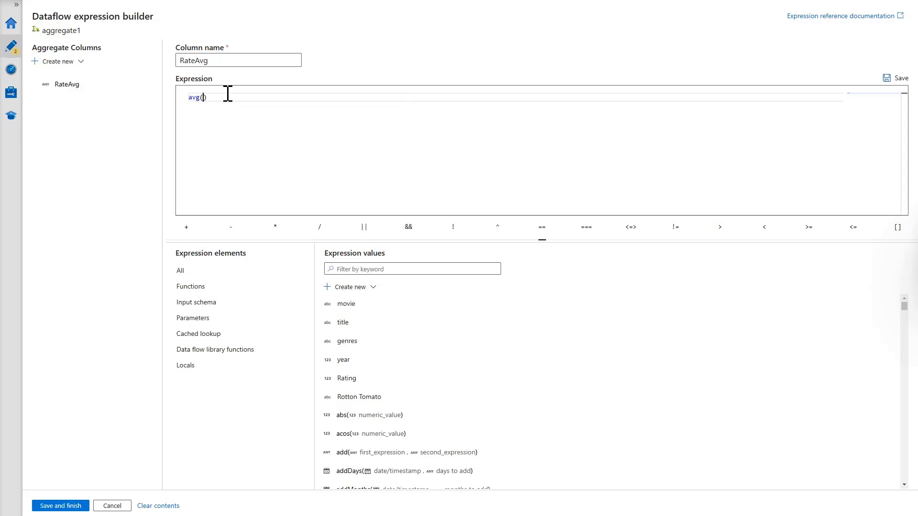
pyautogui.write('Rating')
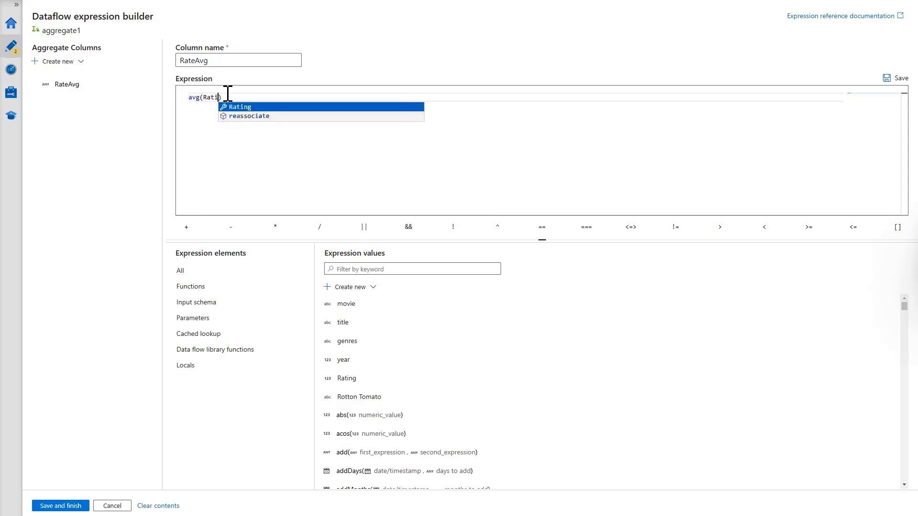
pyautogui.click(242, 107)
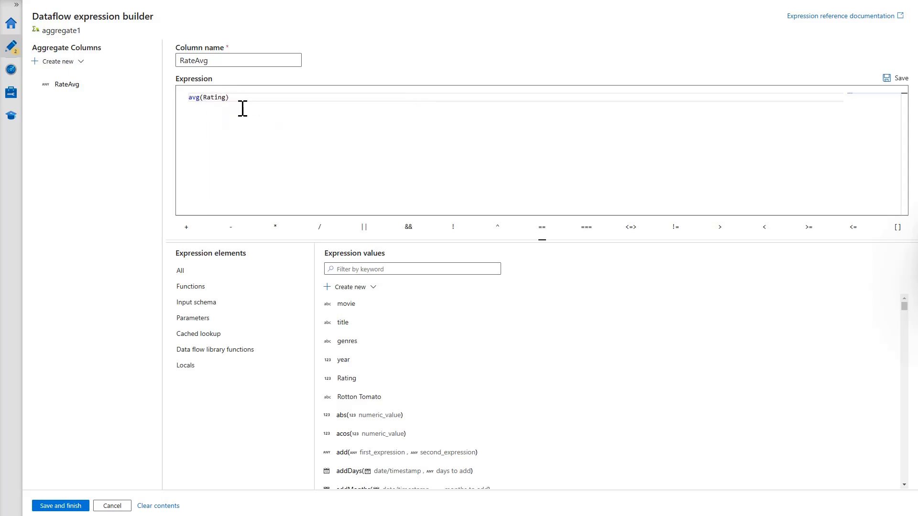
pyautogui.click(67, 506)
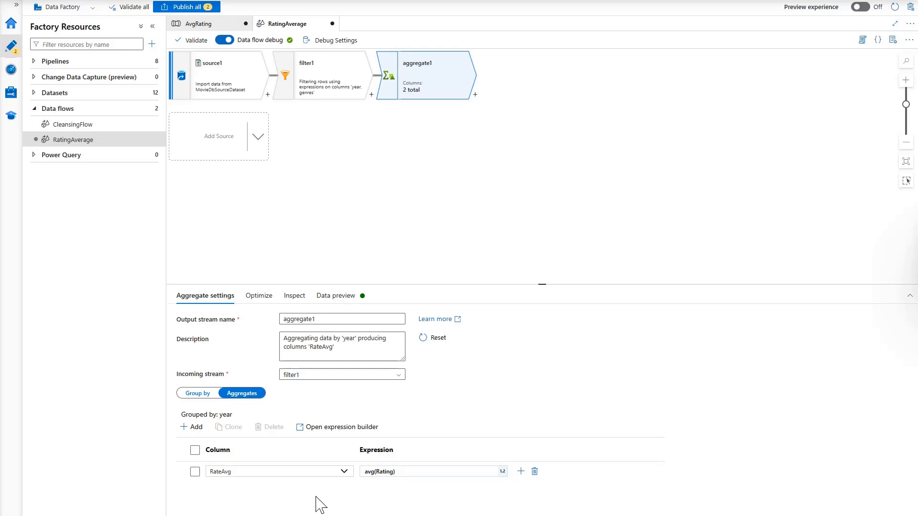
pyautogui.click(336, 296)
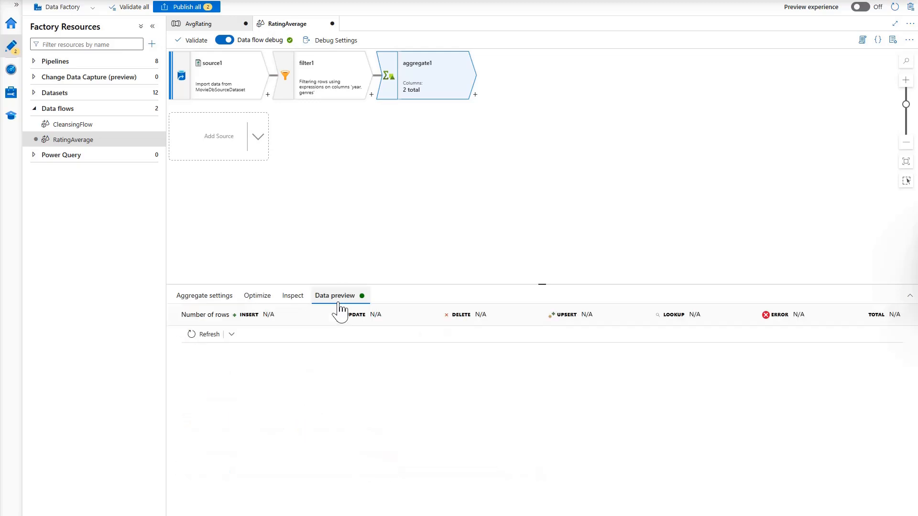
pyautogui.click(209, 335)
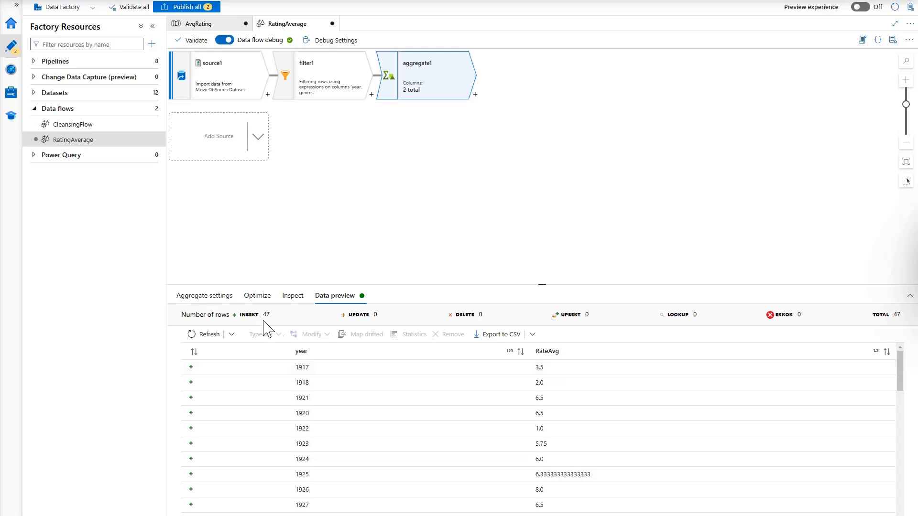
# Rename the aggregate column to ComedyRateAvg and refresh aggregate1's data preview
pyautogui.click(218, 298)
pyautogui.click(211, 472)
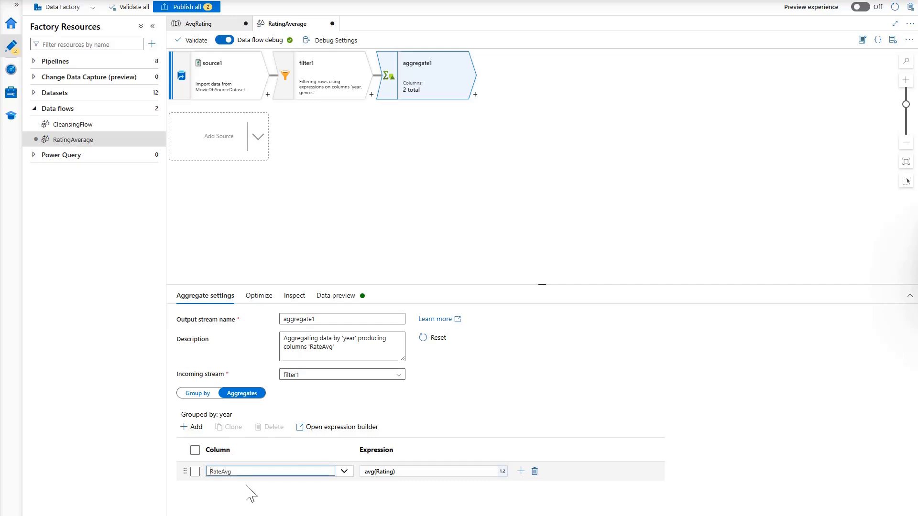
pyautogui.write('Comedy')
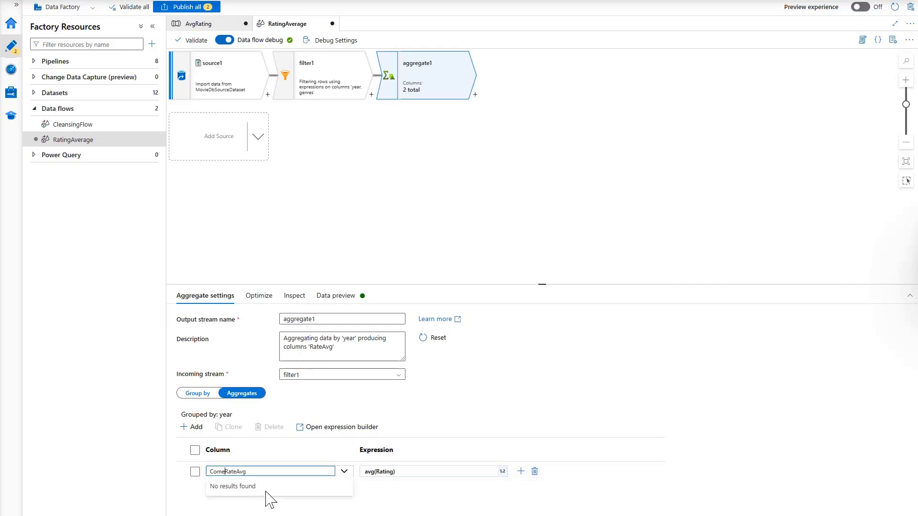
pyautogui.click(382, 500)
pyautogui.click(341, 296)
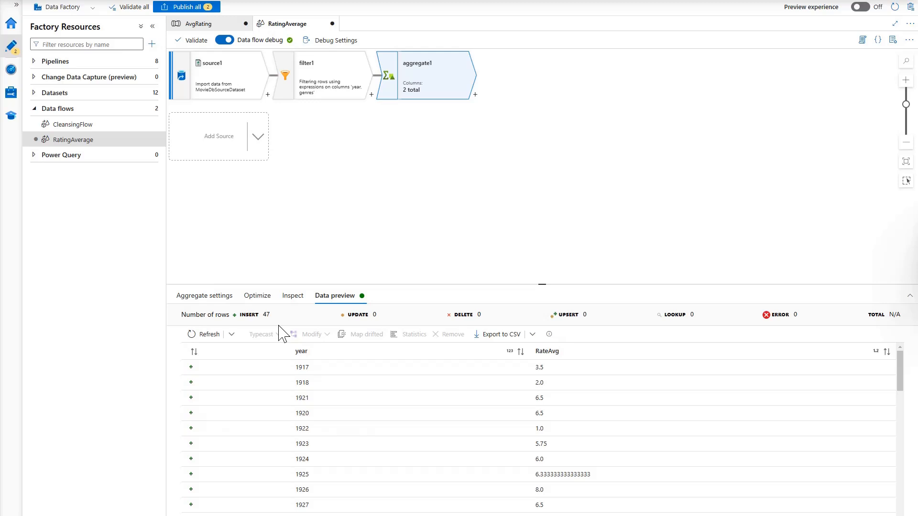
pyautogui.click(202, 335)
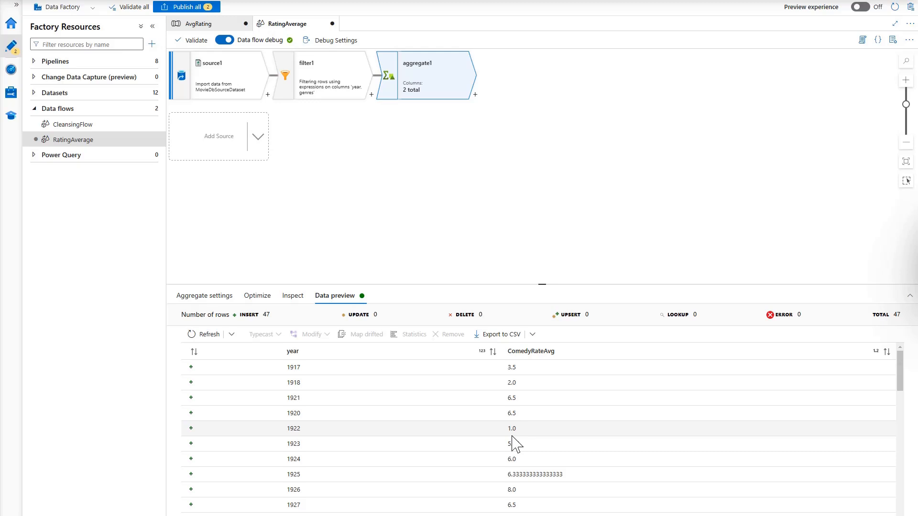
# Add a Sink transformation after aggregate1
pyautogui.click(475, 94)
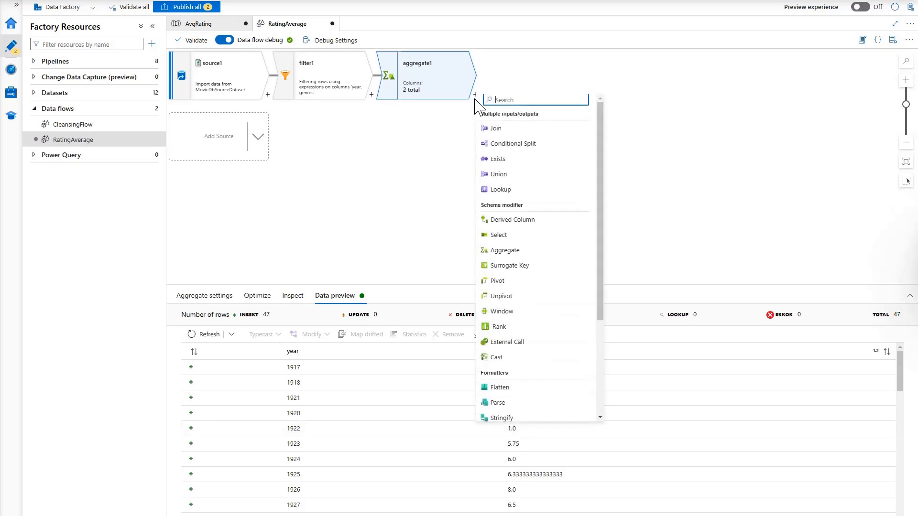
pyautogui.write('sink')
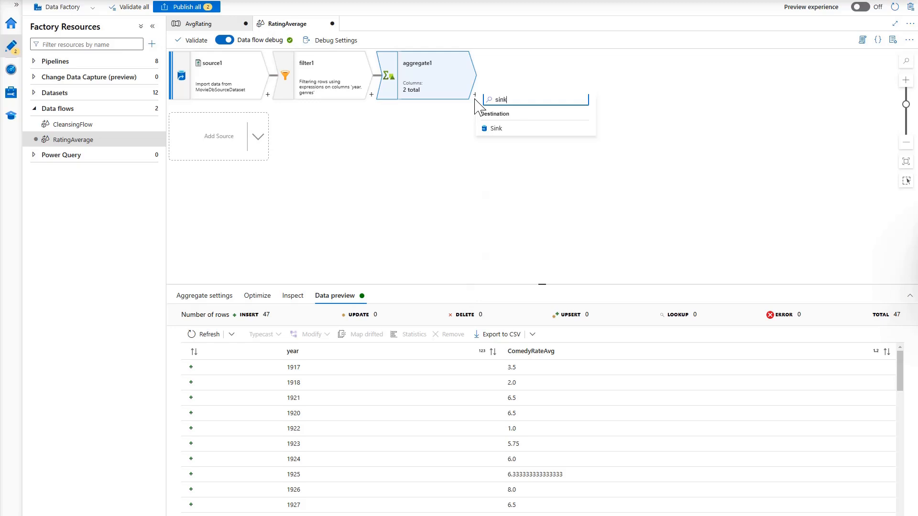
pyautogui.click(499, 130)
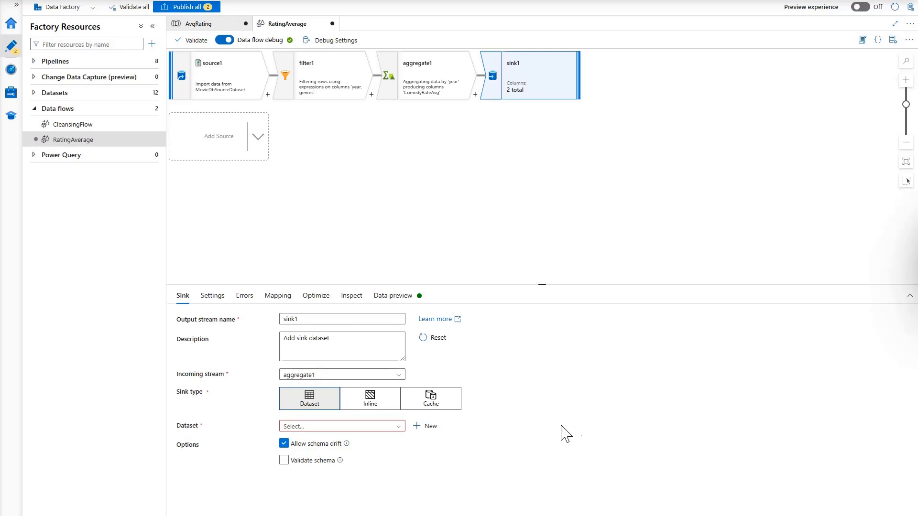
# Start a new Azure Blob Storage dataset in DelimitedText format for sink1, named ComedyRatingAvgDataset
pyautogui.click(429, 427)
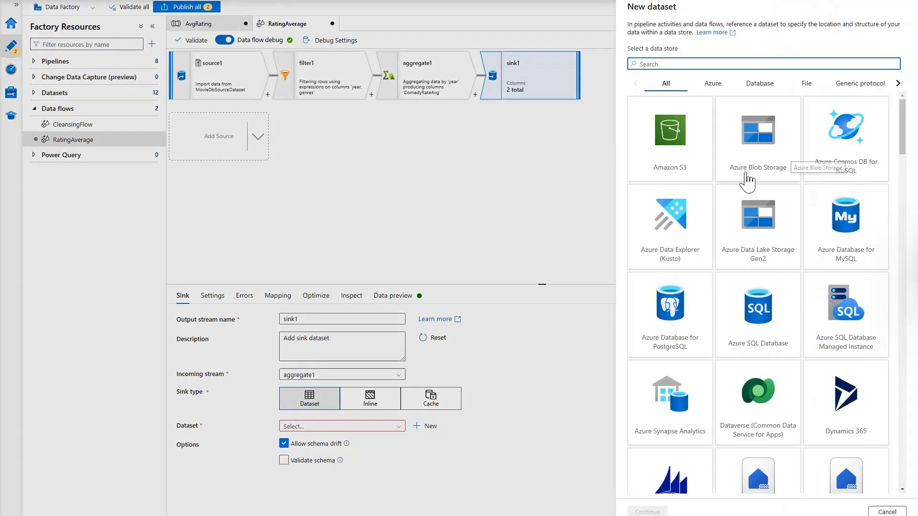
pyautogui.click(756, 160)
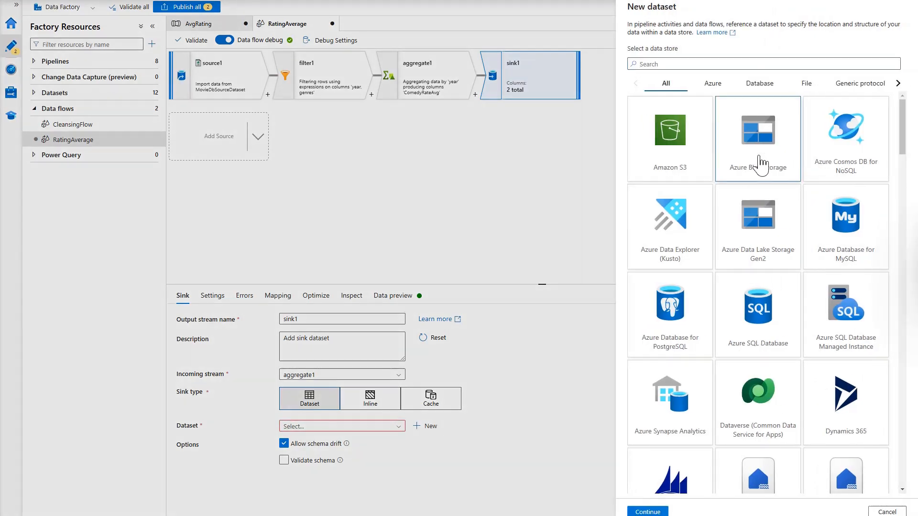
pyautogui.click(649, 512)
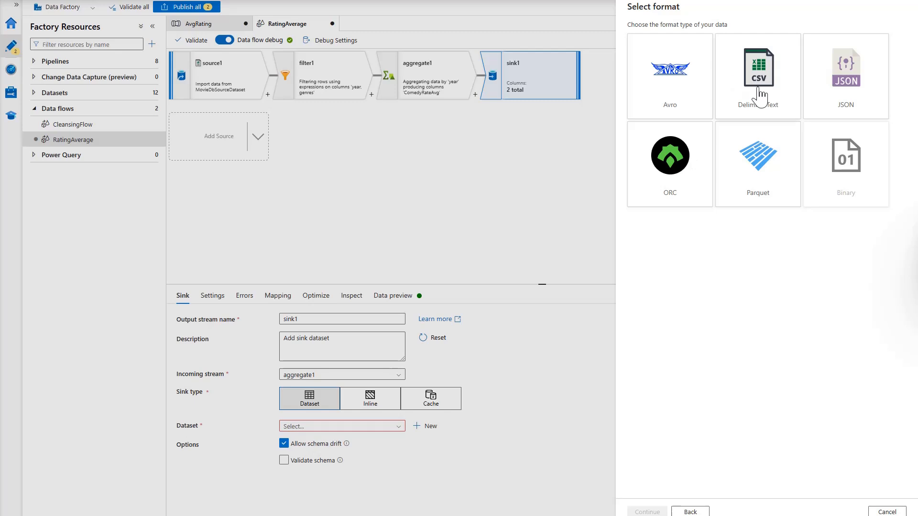
pyautogui.click(760, 96)
pyautogui.click(648, 511)
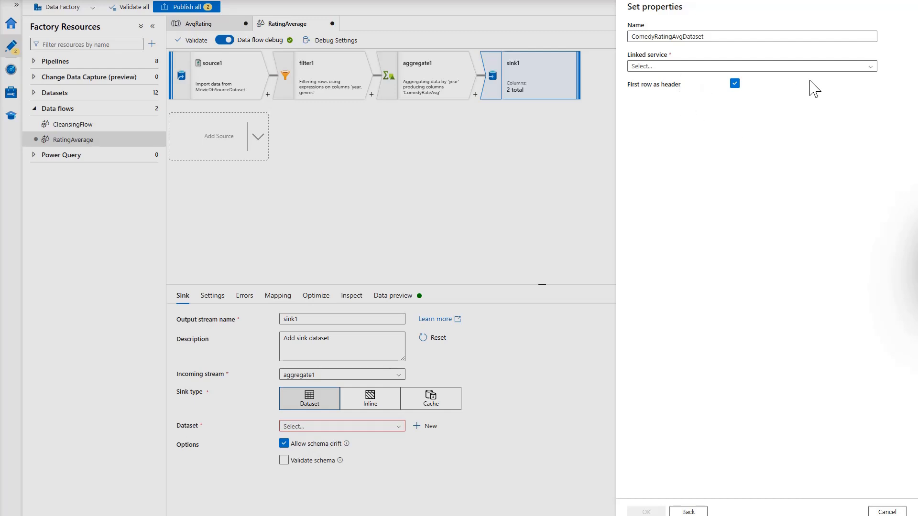
# Assign AzureBlobStorageLinkedService as the dataset's linked service and choose the mytarget container as its file path
pyautogui.click(864, 69)
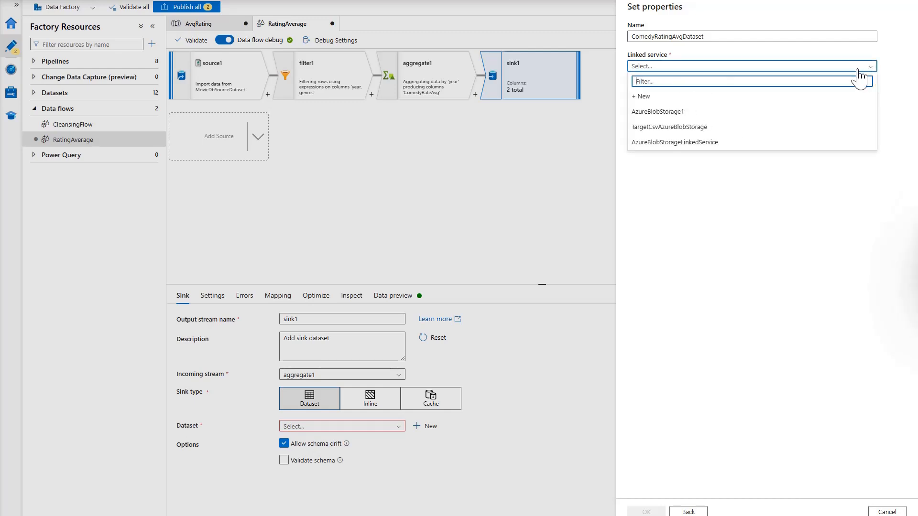
pyautogui.click(672, 143)
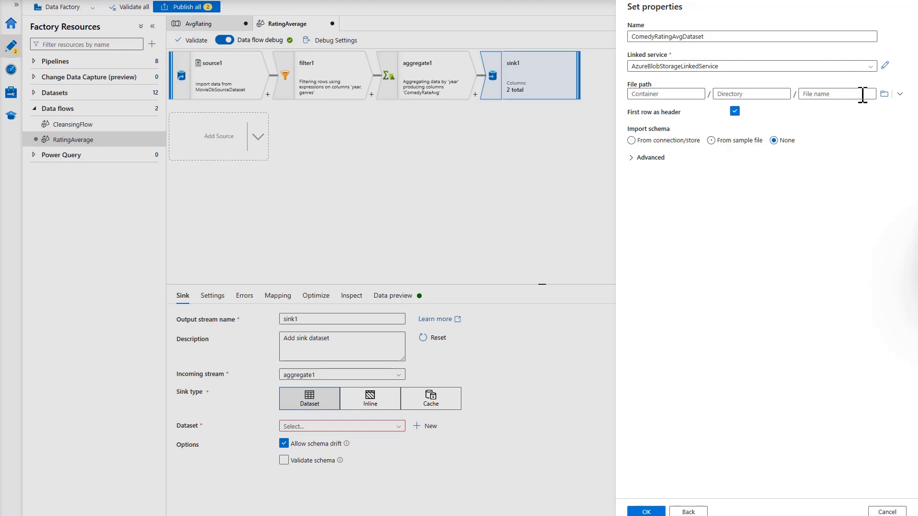
pyautogui.click(884, 94)
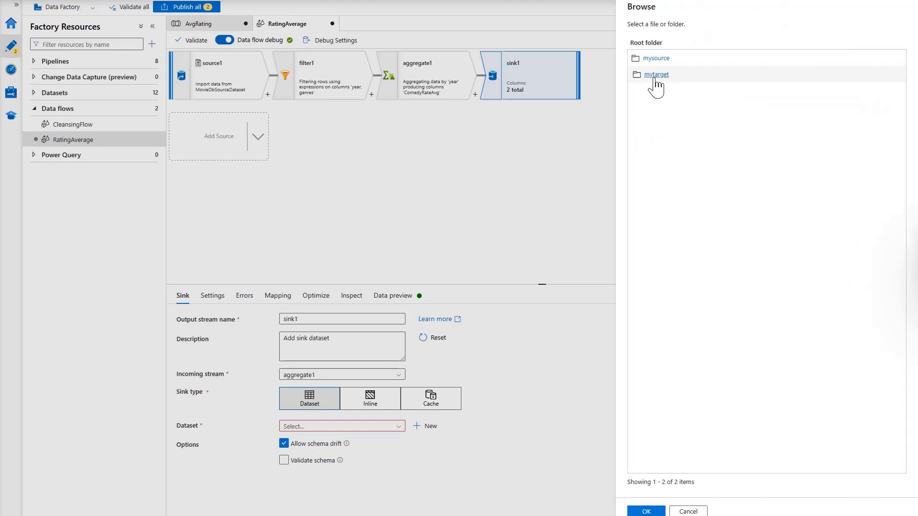
pyautogui.click(653, 75)
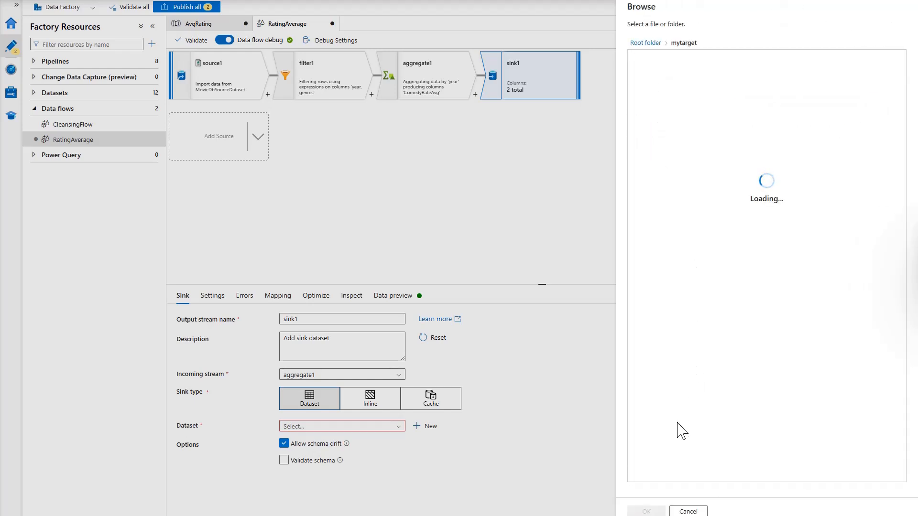
pyautogui.click(649, 511)
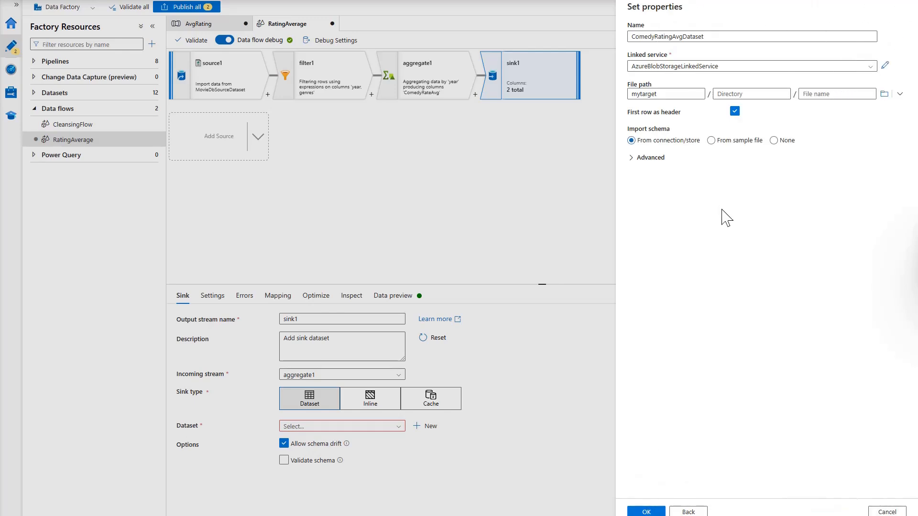
# Set the dataset's file name to RateAvg.csv with schema import set to None, and create the dataset
pyautogui.click(809, 94)
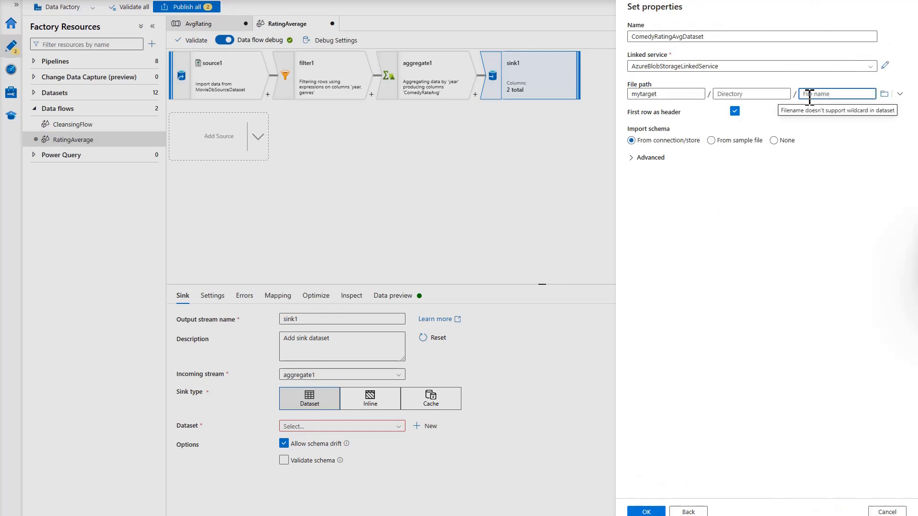
pyautogui.write('RateAvg')
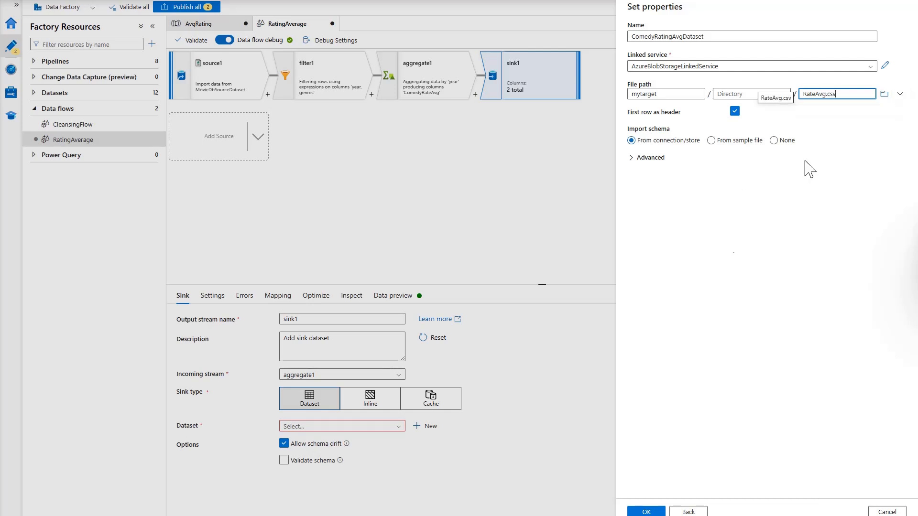
pyautogui.click(774, 140)
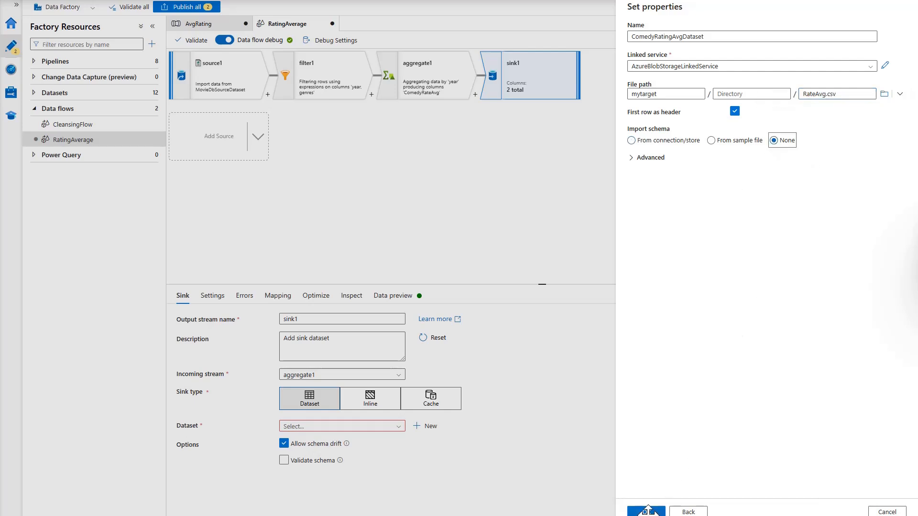
pyautogui.click(647, 510)
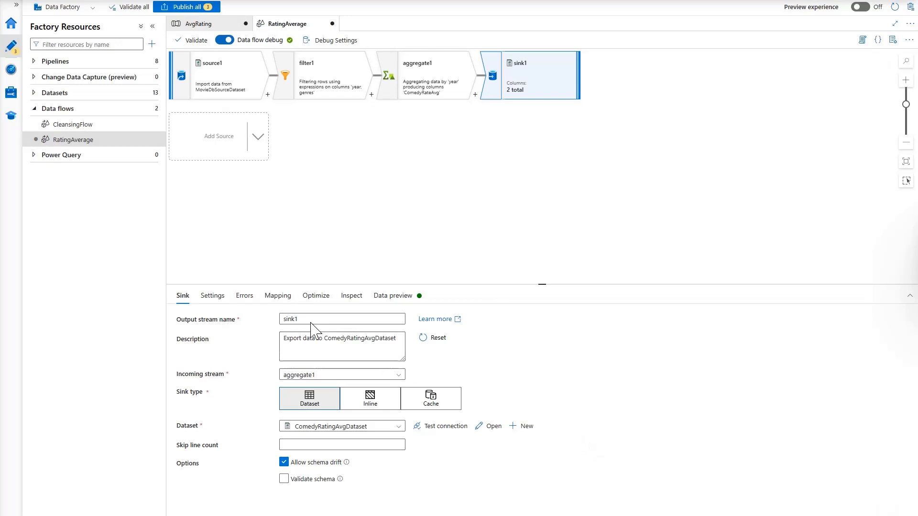
# Set sink1's file name option to Pattern with the pattern rateavg.csv
pyautogui.click(212, 297)
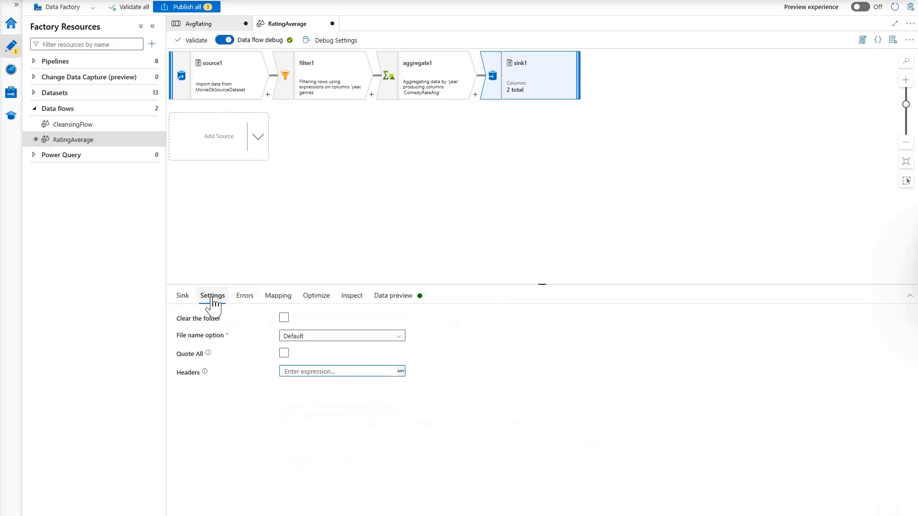
pyautogui.click(350, 337)
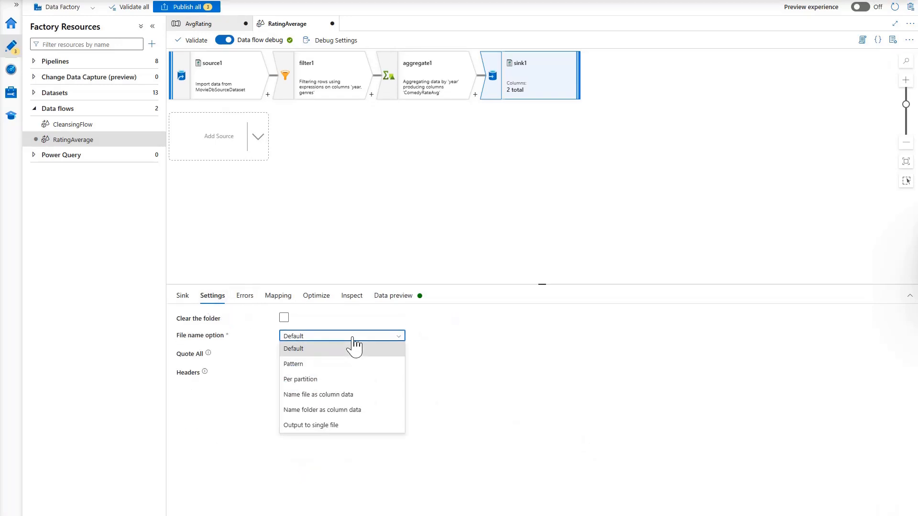
pyautogui.click(300, 364)
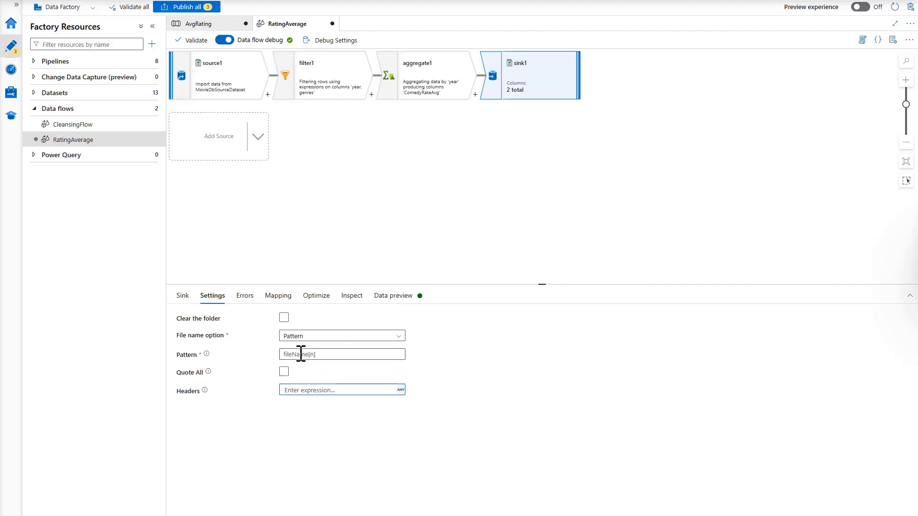
pyautogui.click(296, 354)
pyautogui.write('rateavg.csv')
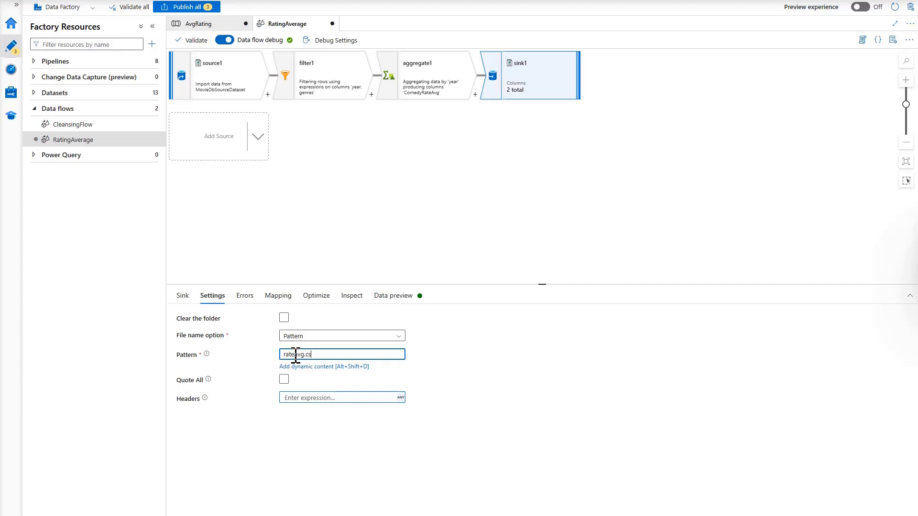
pyautogui.click(255, 426)
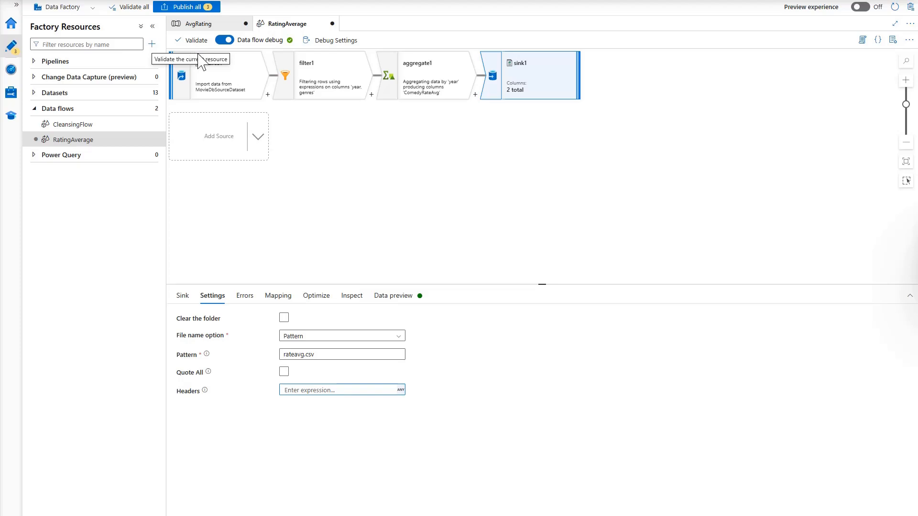
# Load sink1's data preview and validate the RatingAverage data flow
pyautogui.click(398, 298)
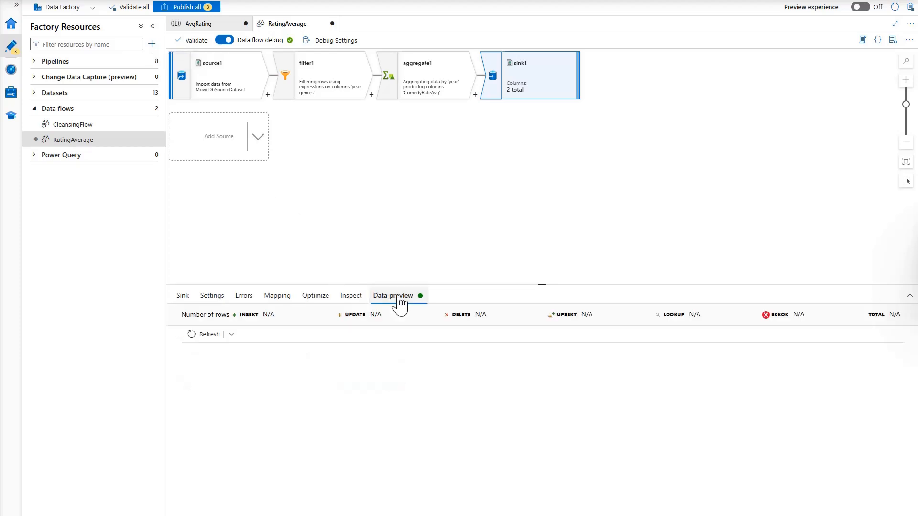
pyautogui.click(205, 335)
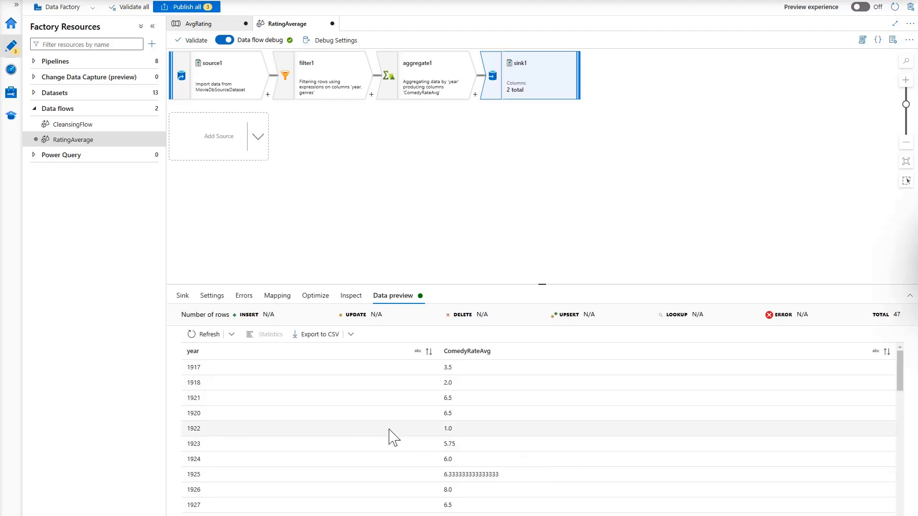
pyautogui.click(194, 40)
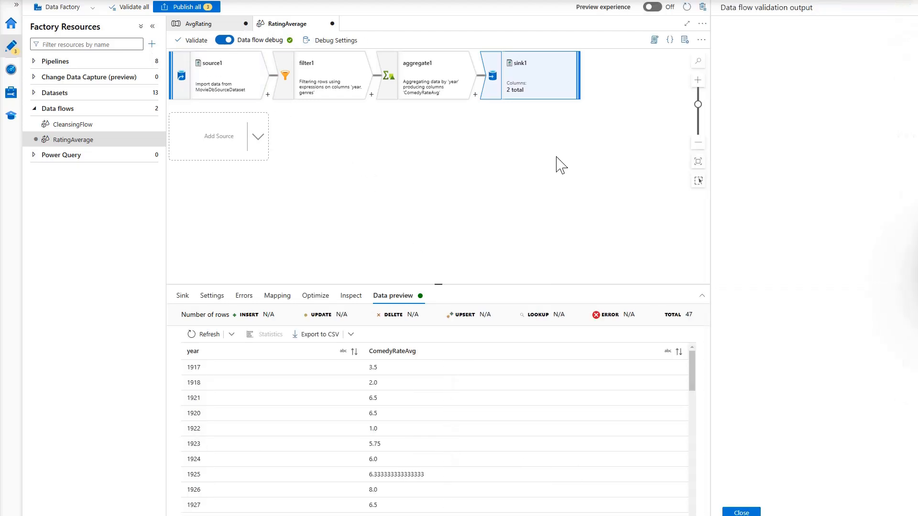
pyautogui.click(741, 512)
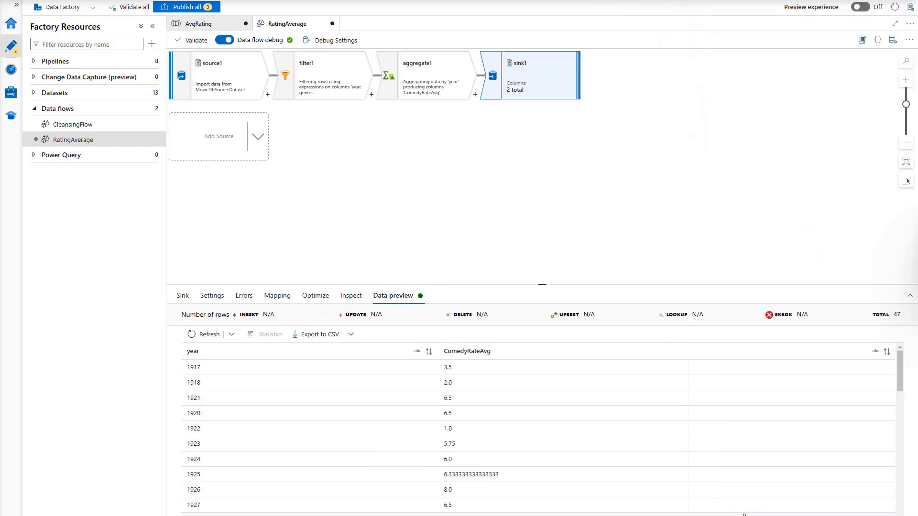
# Publish all pending changes and trigger an immediate run of the AvgRating pipeline
pyautogui.click(188, 7)
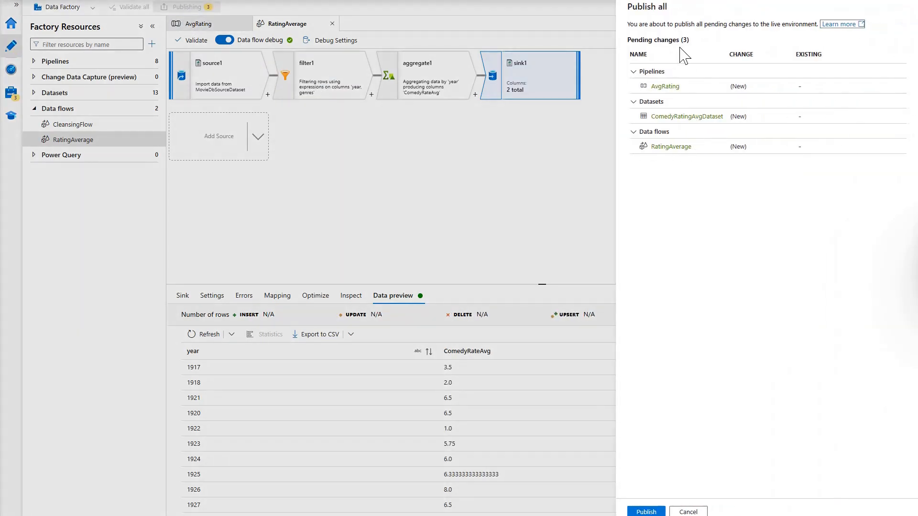
pyautogui.click(650, 512)
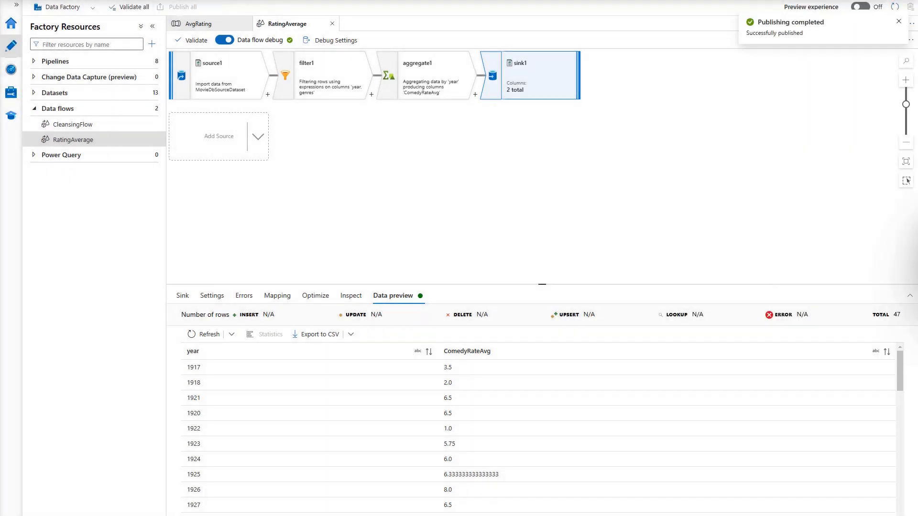
pyautogui.click(196, 25)
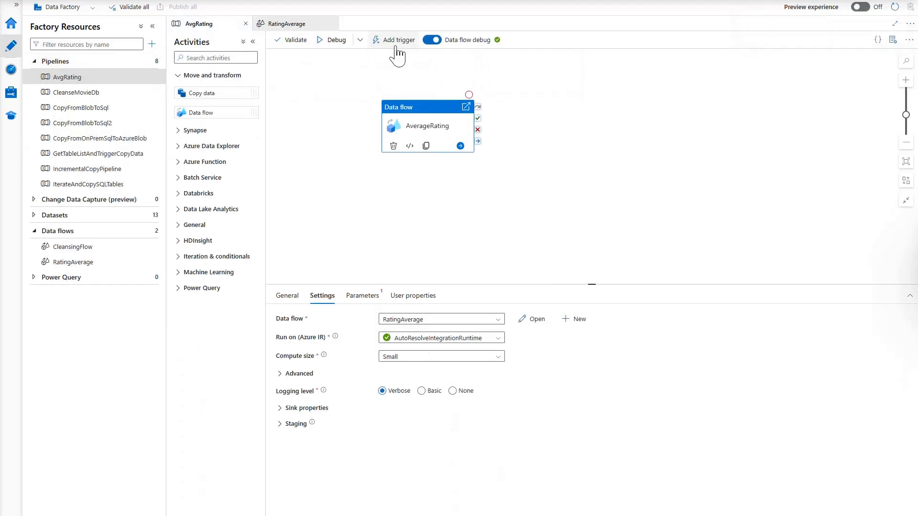
pyautogui.click(397, 41)
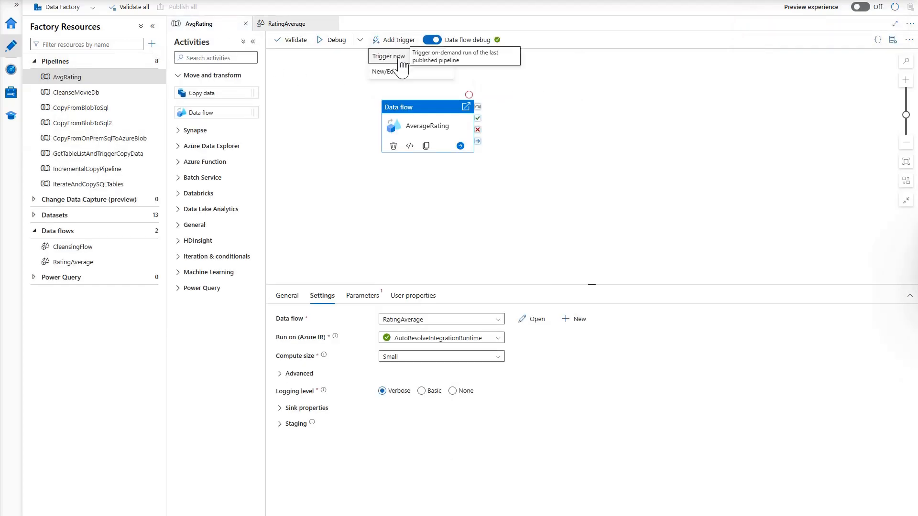
pyautogui.click(400, 58)
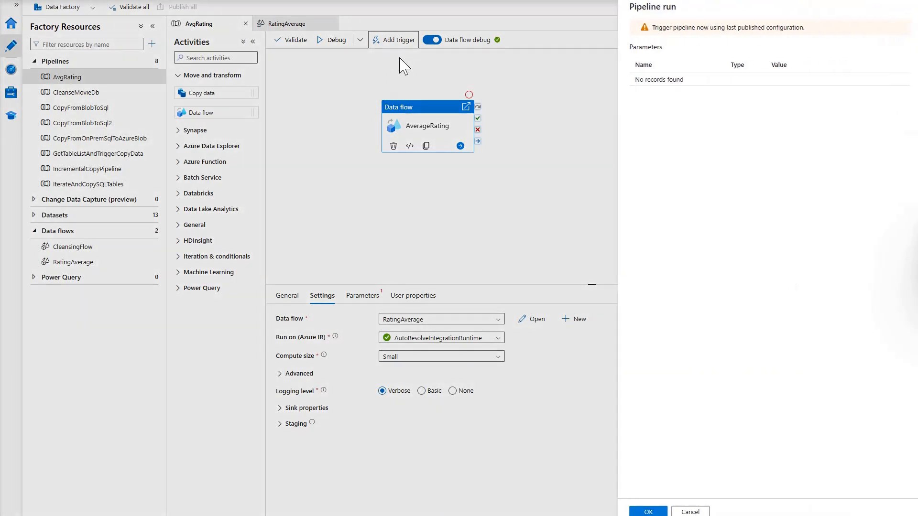
pyautogui.click(646, 512)
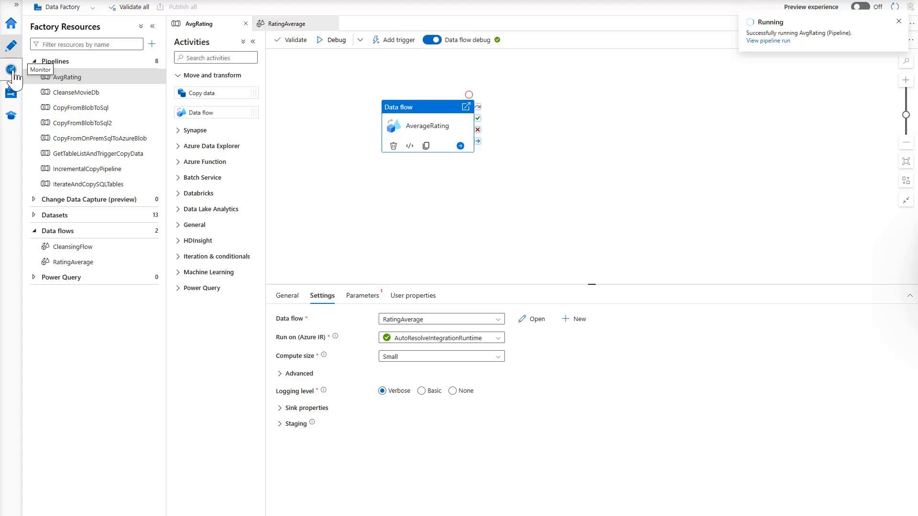
# Monitor the triggered pipeline runs and refresh the list to check the AvgRating run's status
pyautogui.click(12, 70)
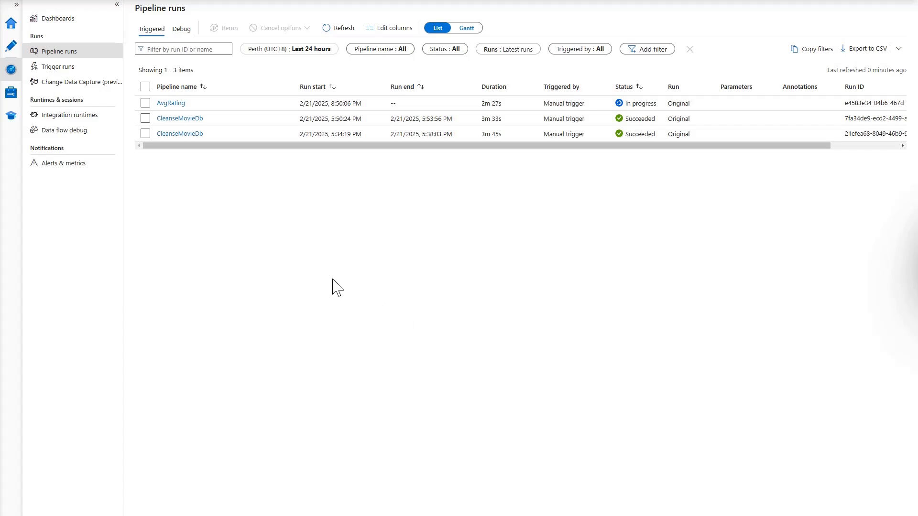
pyautogui.moveTo(271, 103)
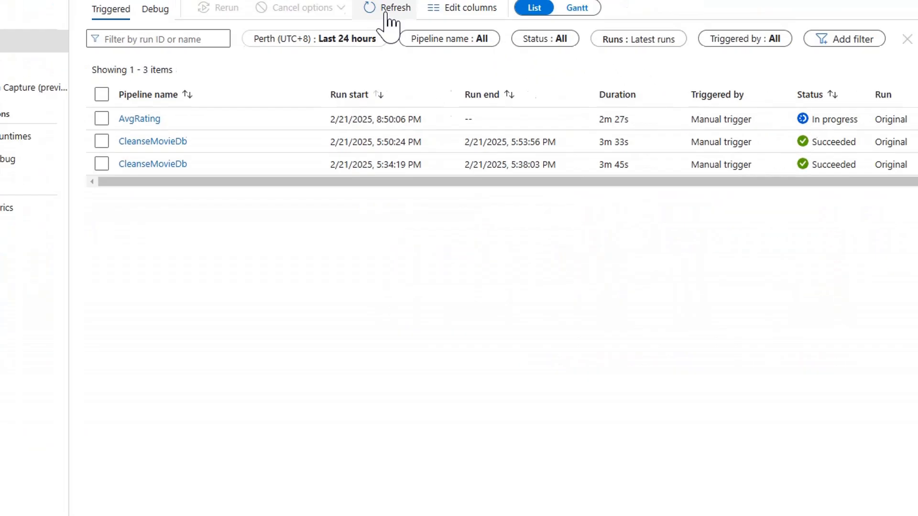
pyautogui.click(337, 28)
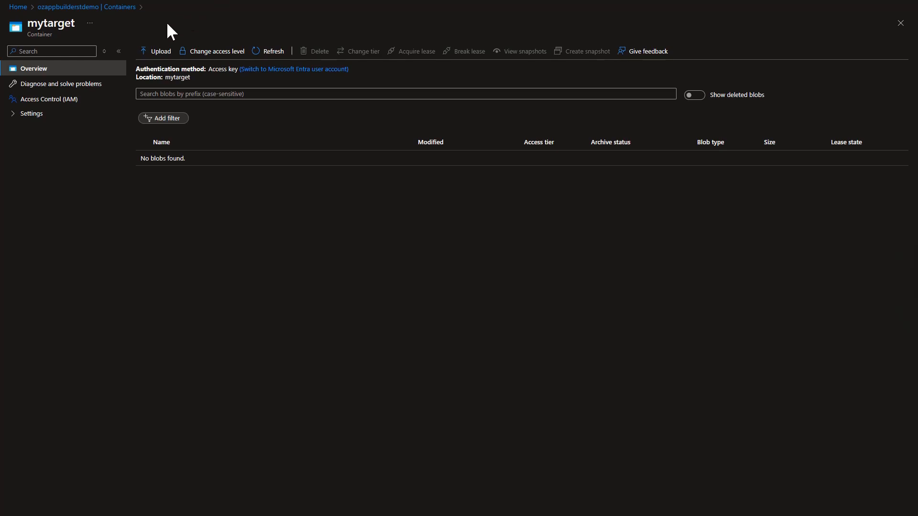
# In the Azure portal, refresh the mytarget container and preview the contents of rateavg-00001.csv as a table
pyautogui.click(282, 54)
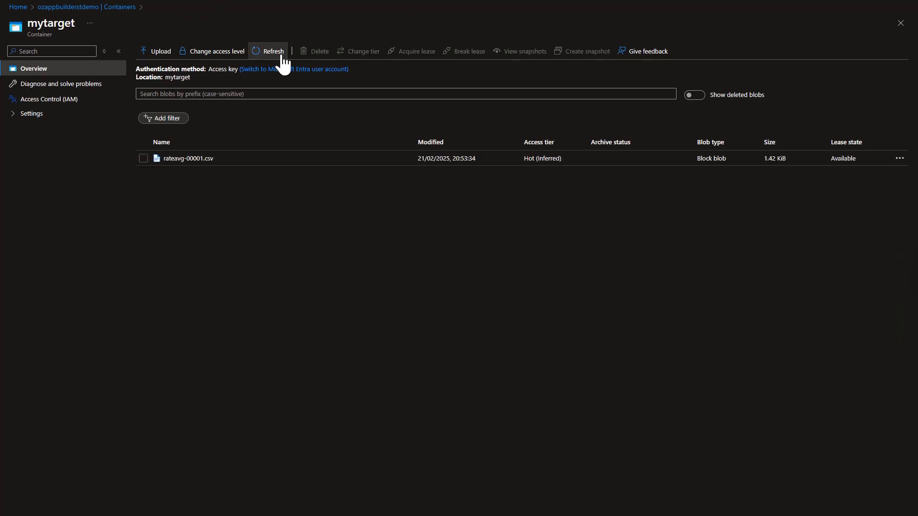
pyautogui.click(177, 165)
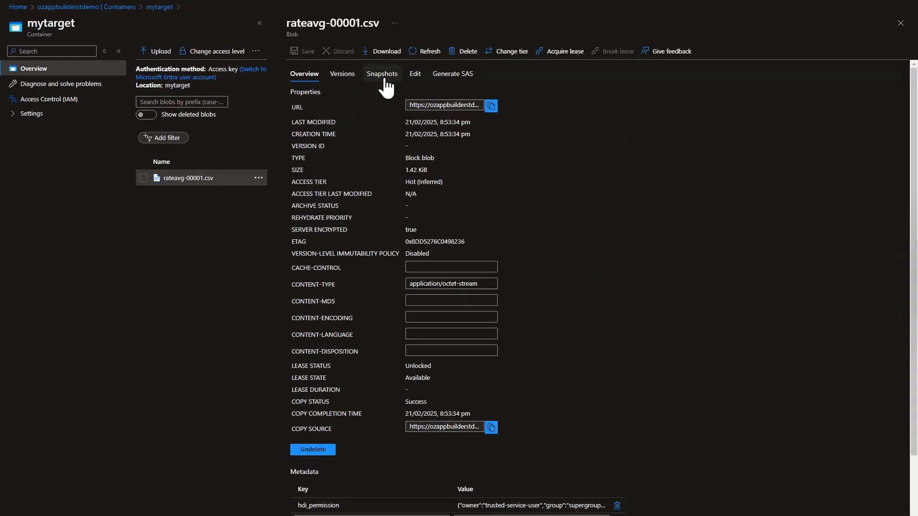
pyautogui.click(415, 79)
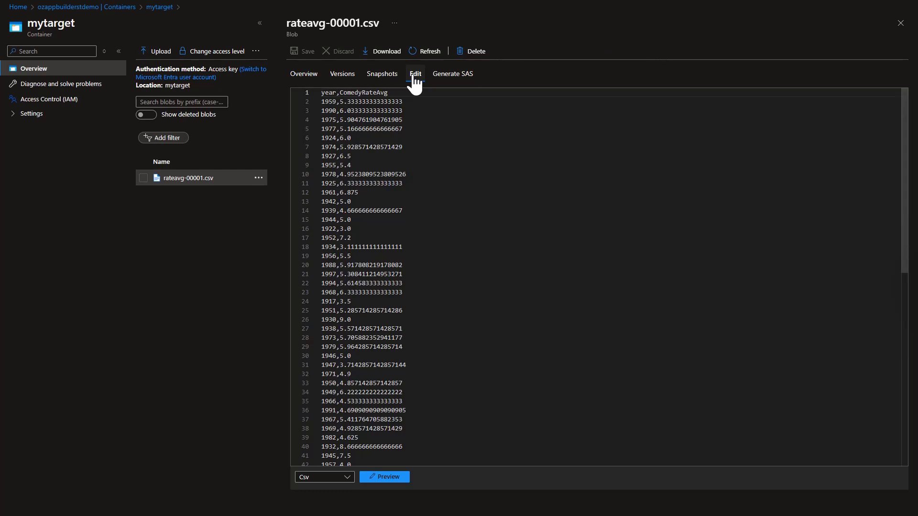
pyautogui.click(388, 478)
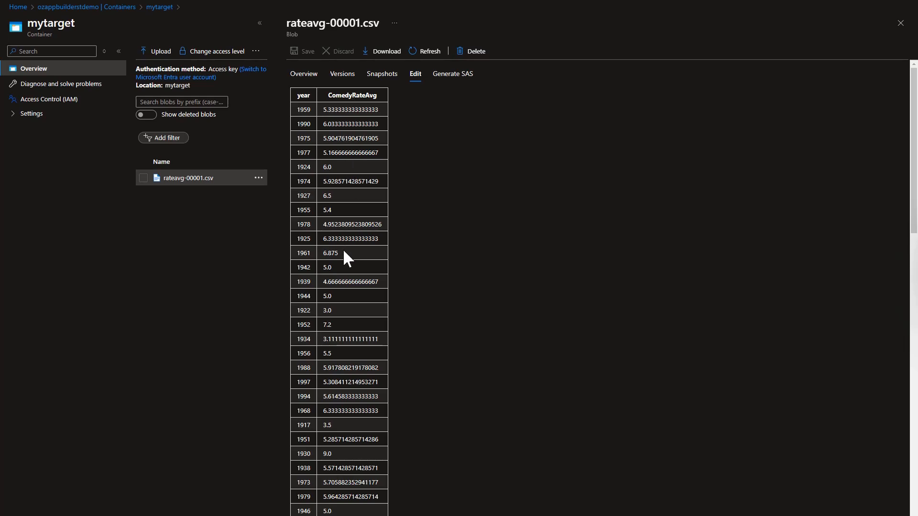
# Look through the yearly ComedyRateAvg values in the rateavg-00001.csv table preview
pyautogui.scroll(-6, 345, 294)
pyautogui.scroll(-3, 349, 297)
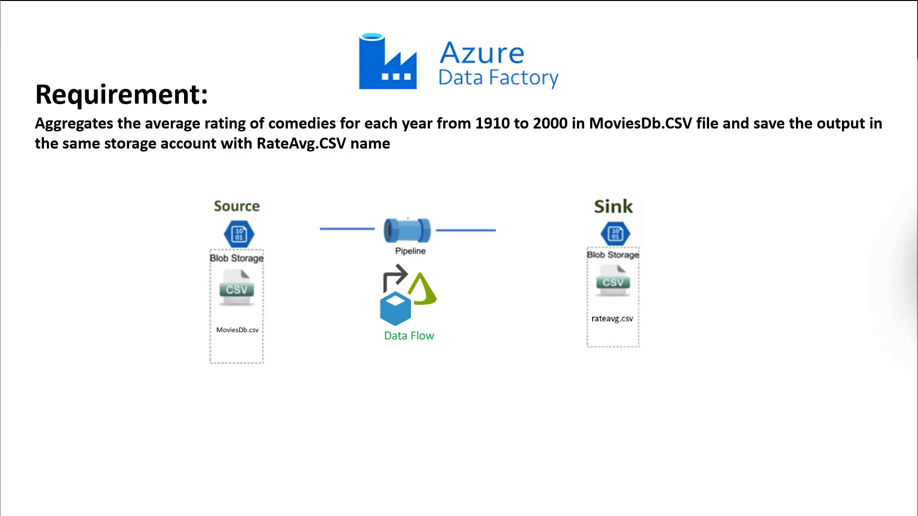
pyautogui.press('Right')
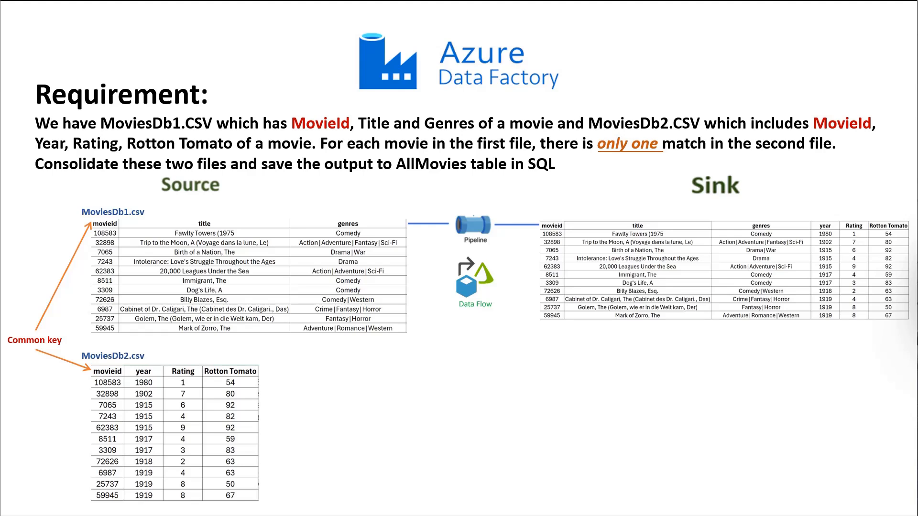
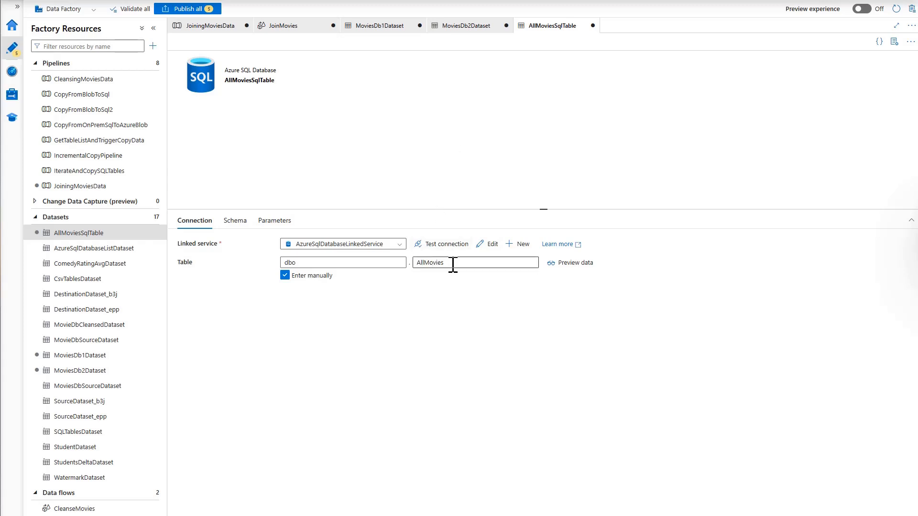
# In Azure Data Factory's JoinMovies data flow, add a first source using MoviesDb1Dataset and check its column projection
pyautogui.click(286, 27)
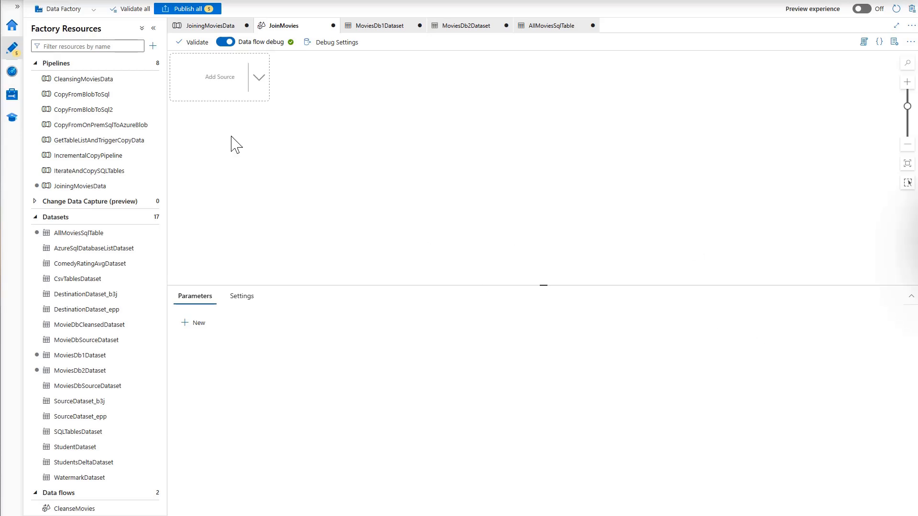
pyautogui.click(259, 79)
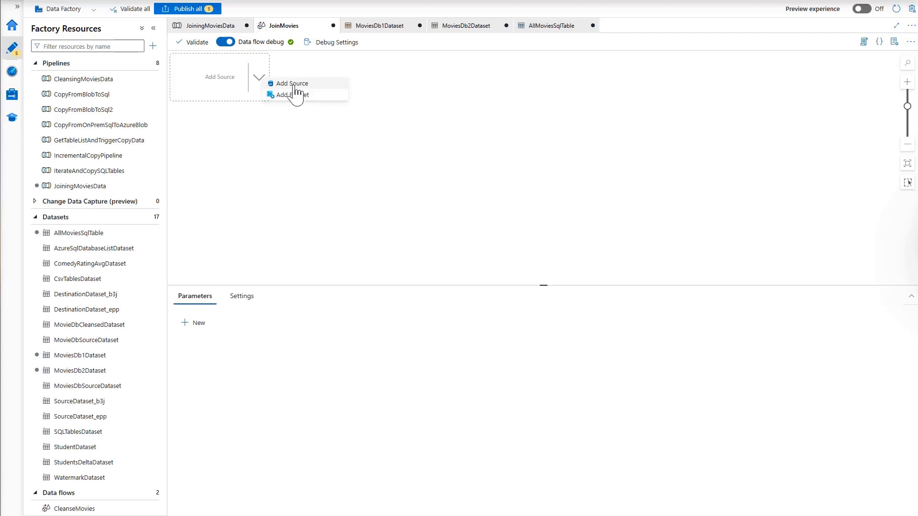
pyautogui.click(293, 84)
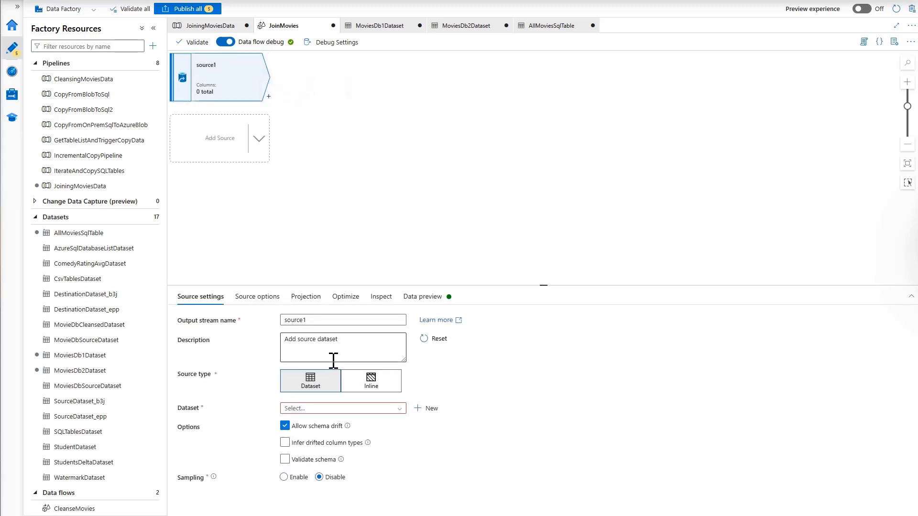
pyautogui.click(399, 409)
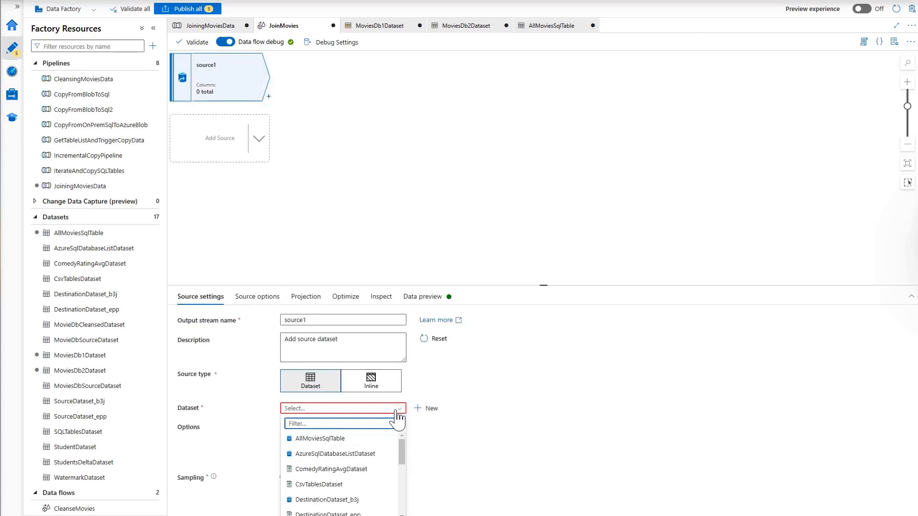
pyautogui.click(339, 468)
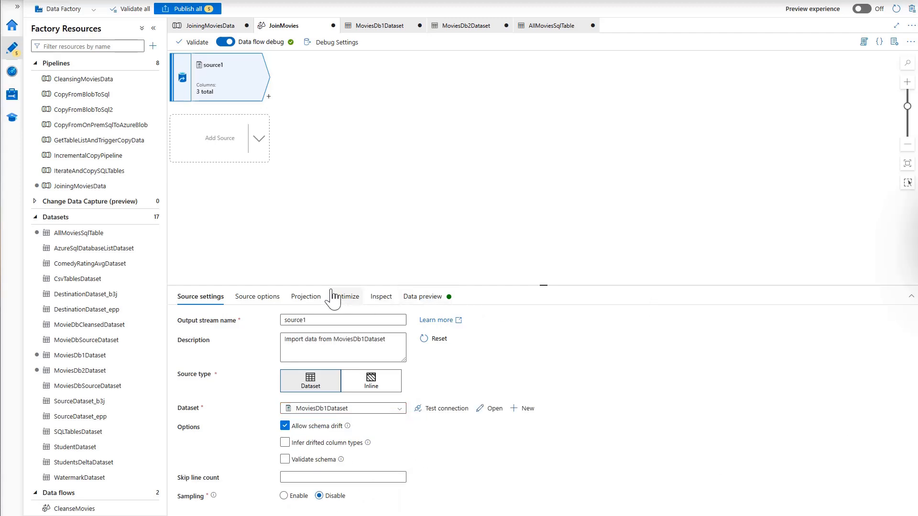
pyautogui.click(309, 306)
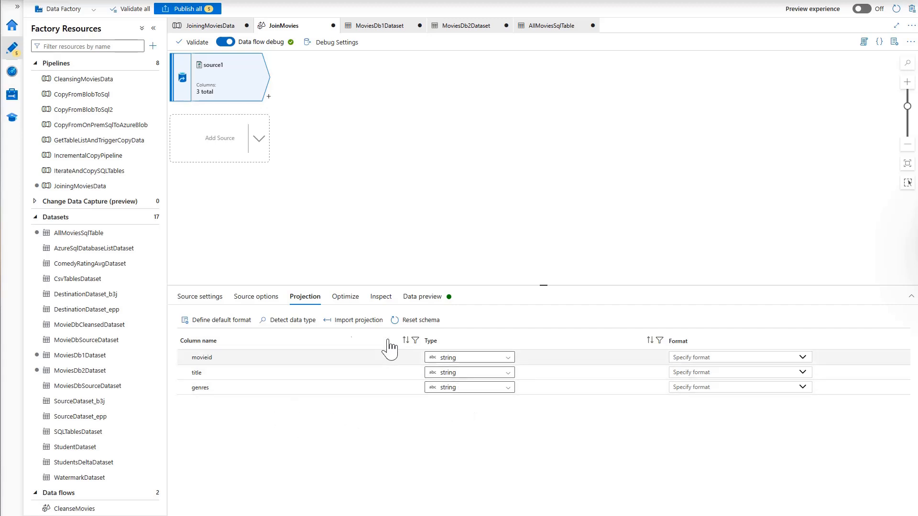
pyautogui.click(201, 297)
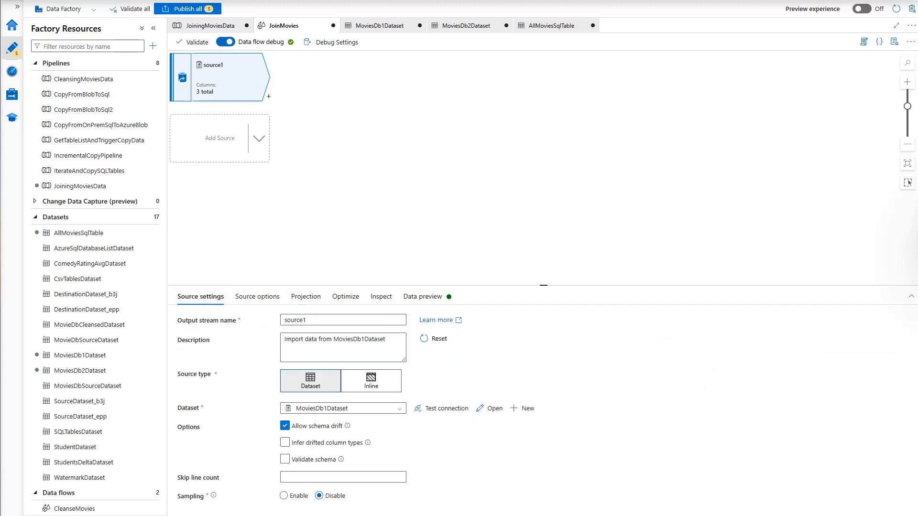
# Add a second source to the JoinMovies data flow using MoviesDb2Dataset
pyautogui.click(261, 143)
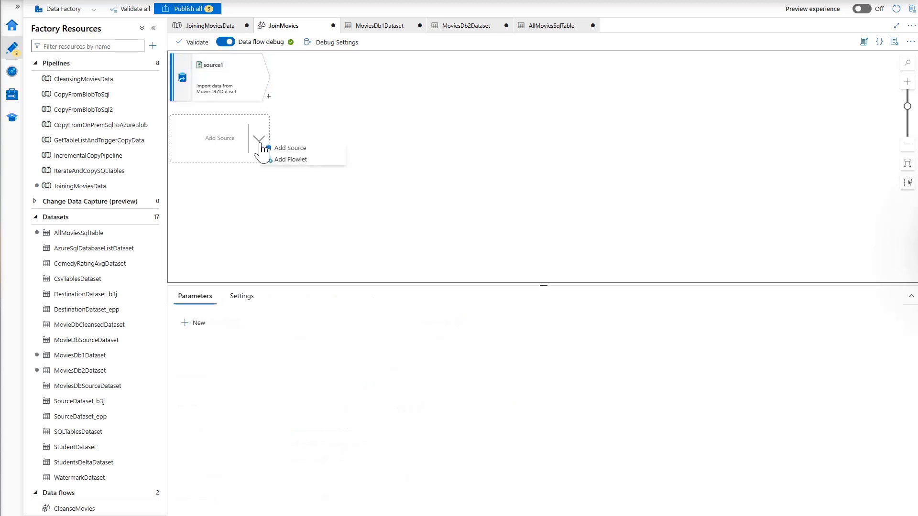
pyautogui.click(285, 148)
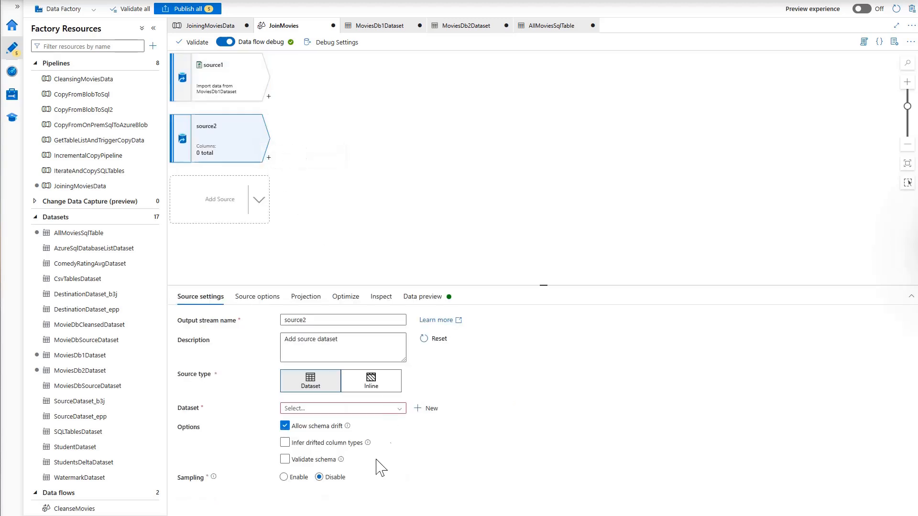
pyautogui.click(397, 411)
pyautogui.moveTo(402, 454); pyautogui.dragTo(396, 485)
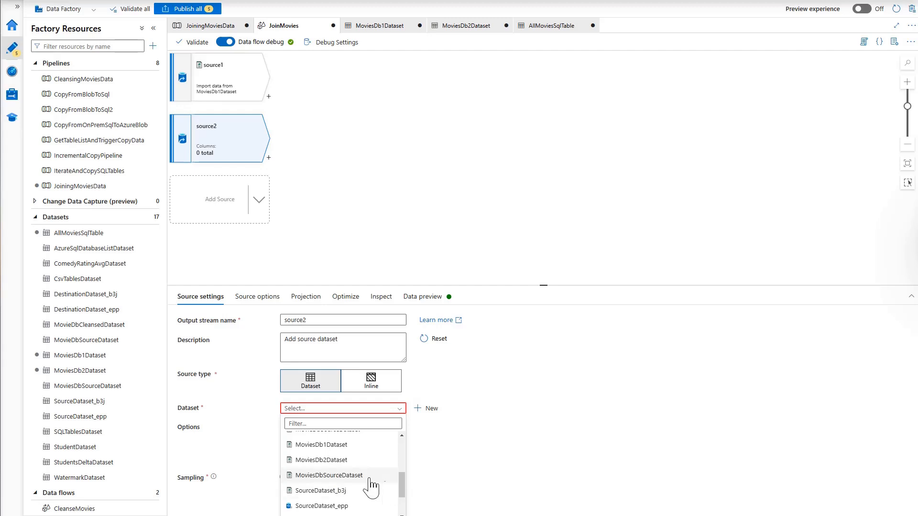
pyautogui.click(325, 461)
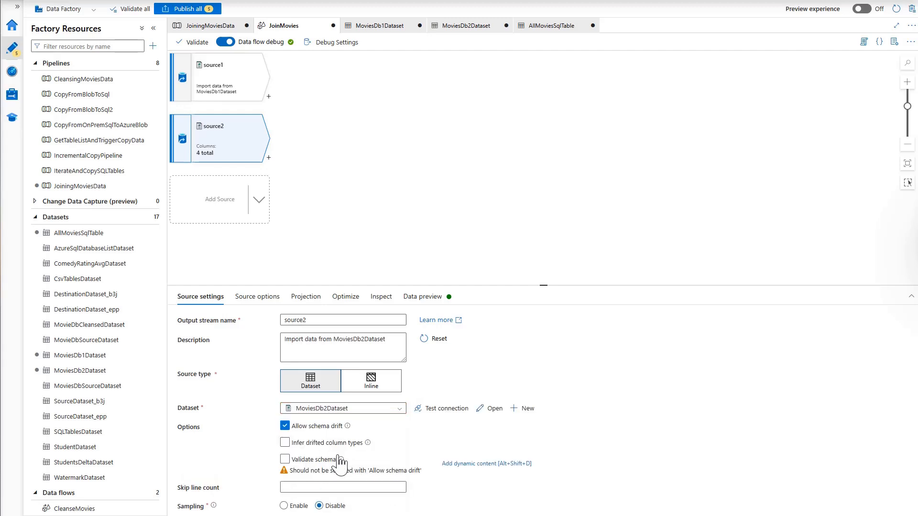
# Set the year and Rating column types to integer in source2's projection
pyautogui.click(305, 297)
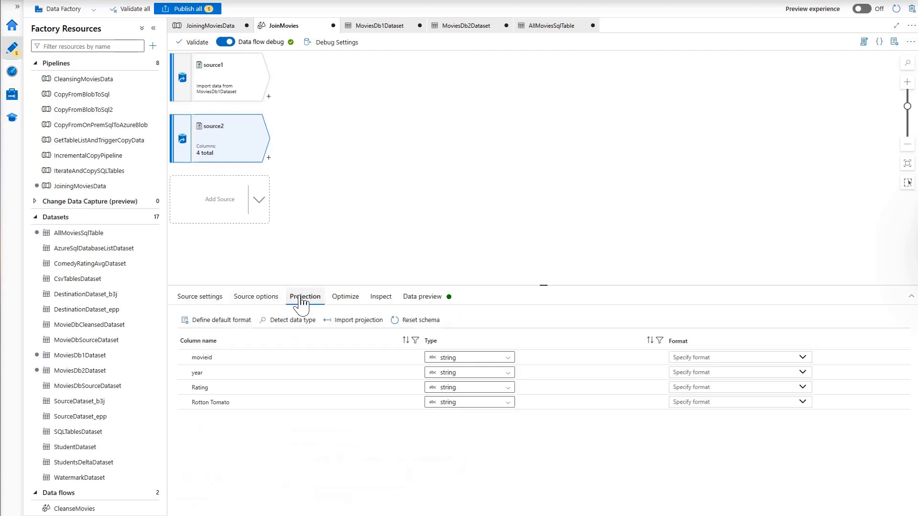
pyautogui.click(508, 373)
pyautogui.click(452, 419)
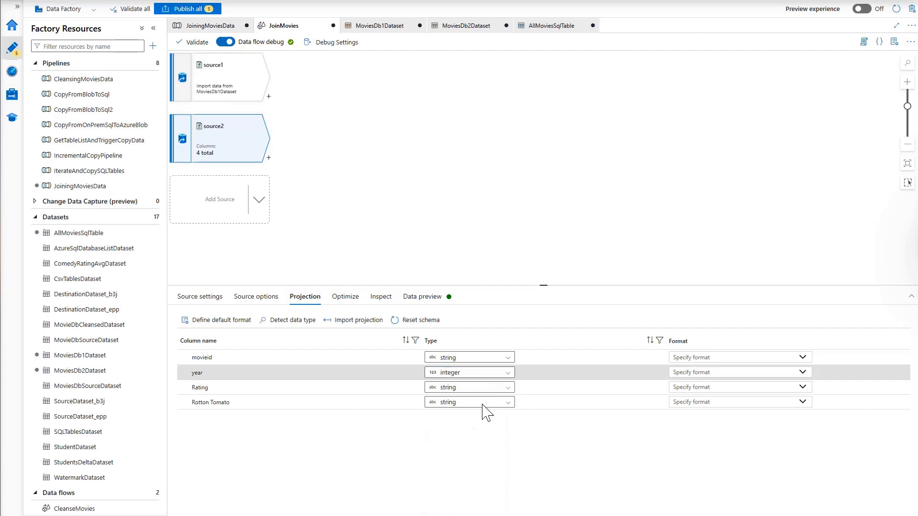
pyautogui.click(507, 388)
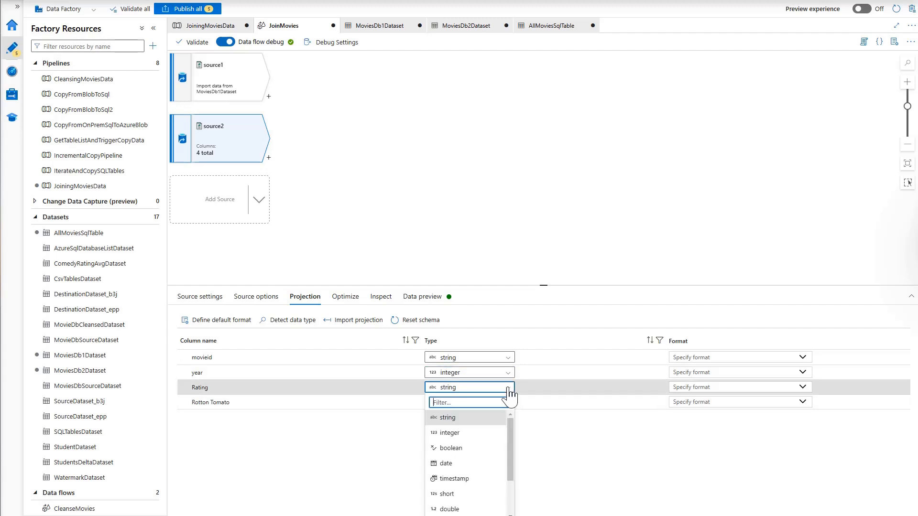
pyautogui.click(457, 434)
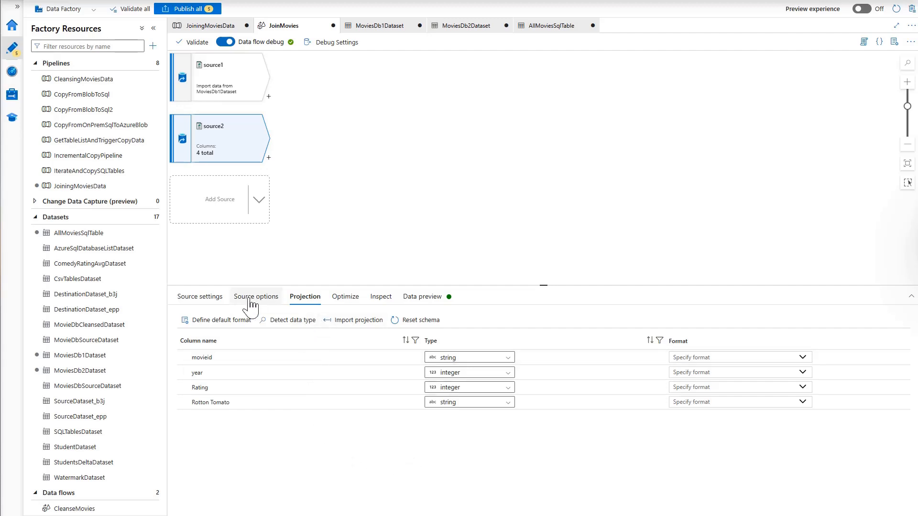
pyautogui.click(205, 297)
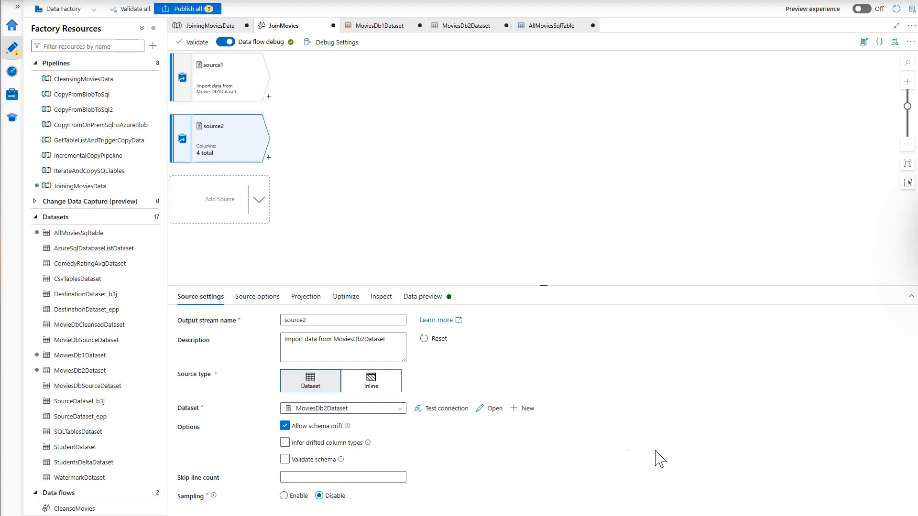
# Load the data previews of source2 and source1 to examine their rows
pyautogui.click(422, 297)
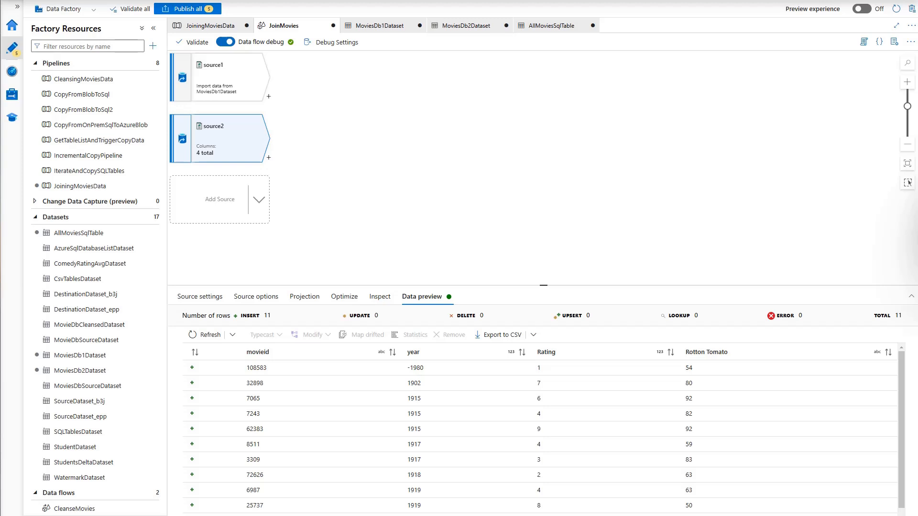
pyautogui.click(240, 83)
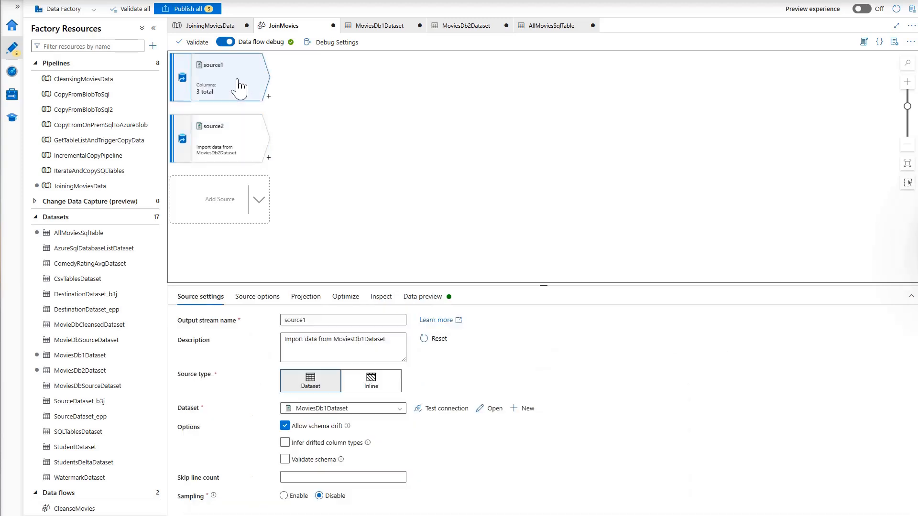
pyautogui.click(421, 301)
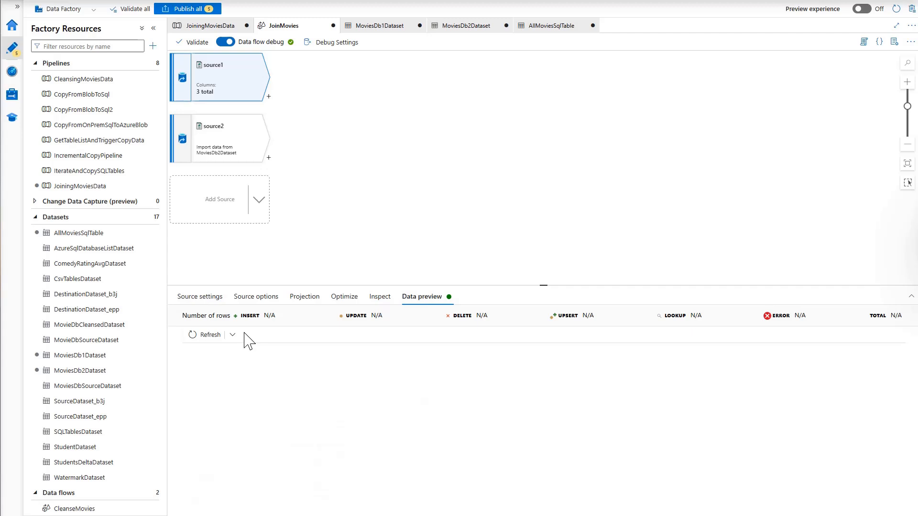
pyautogui.click(205, 335)
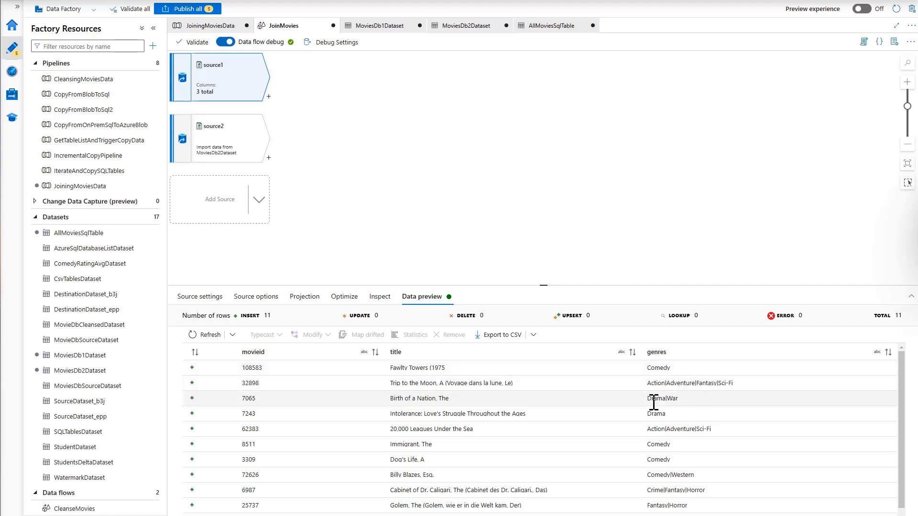
# Add a Join transformation after source1 and choose source2 as its right stream
pyautogui.click(269, 97)
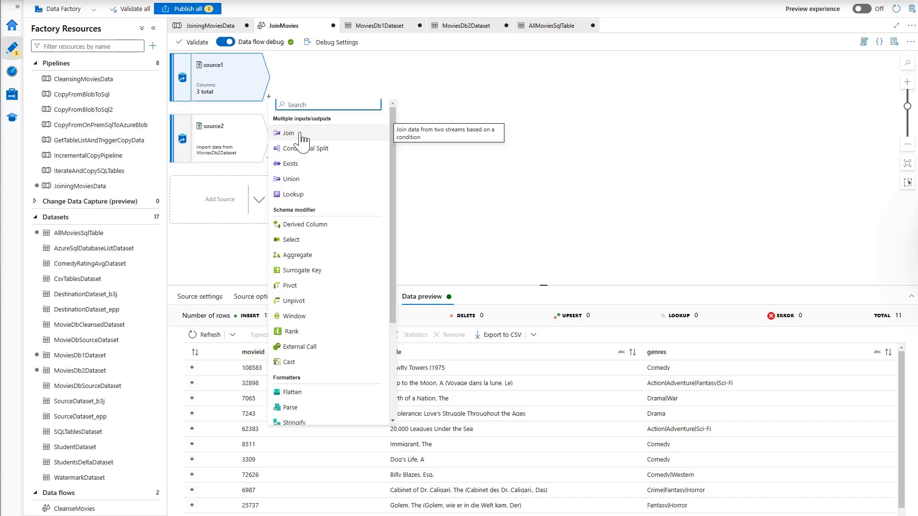
pyautogui.click(303, 136)
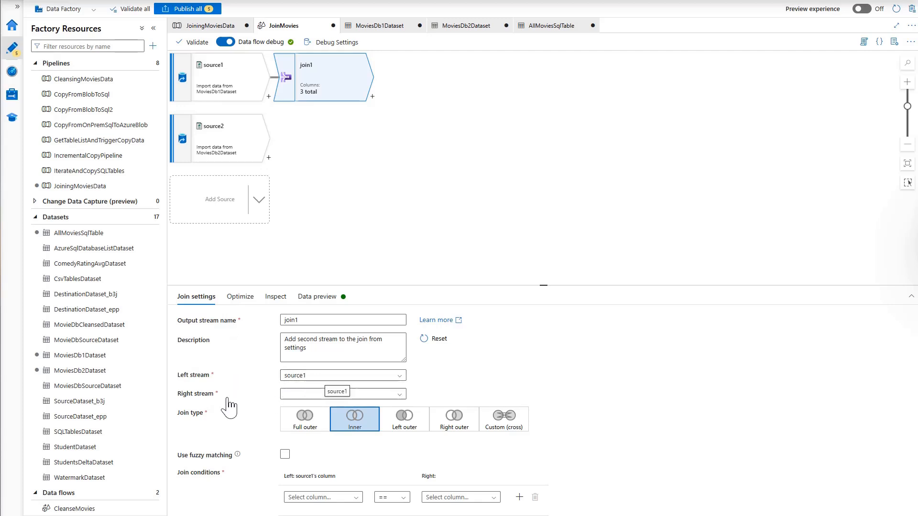
pyautogui.click(400, 394)
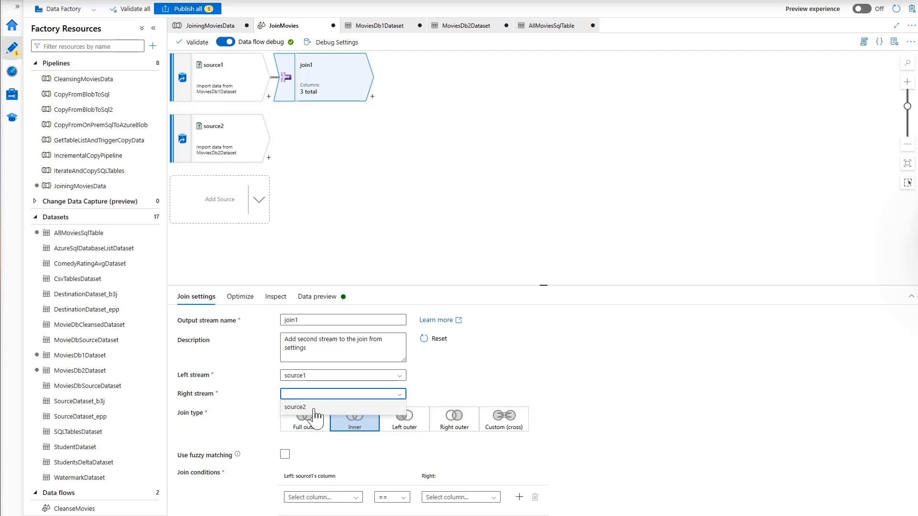
pyautogui.click(296, 407)
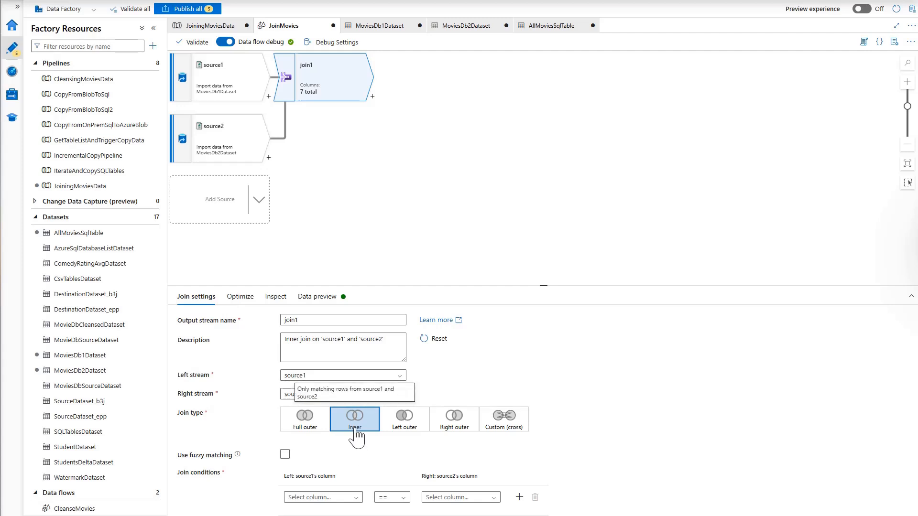
# Set join1's condition to match source1's movieid column with source2's movieid column using ==
pyautogui.click(356, 498)
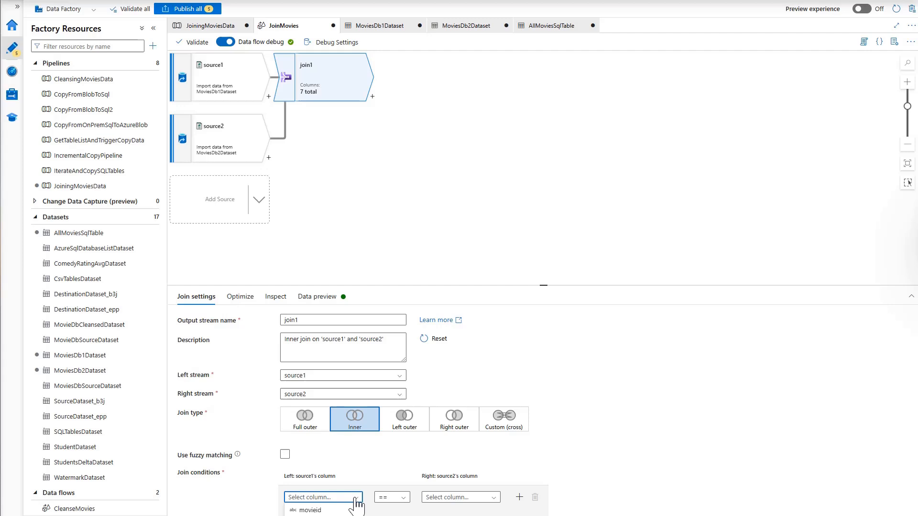
pyautogui.click(314, 510)
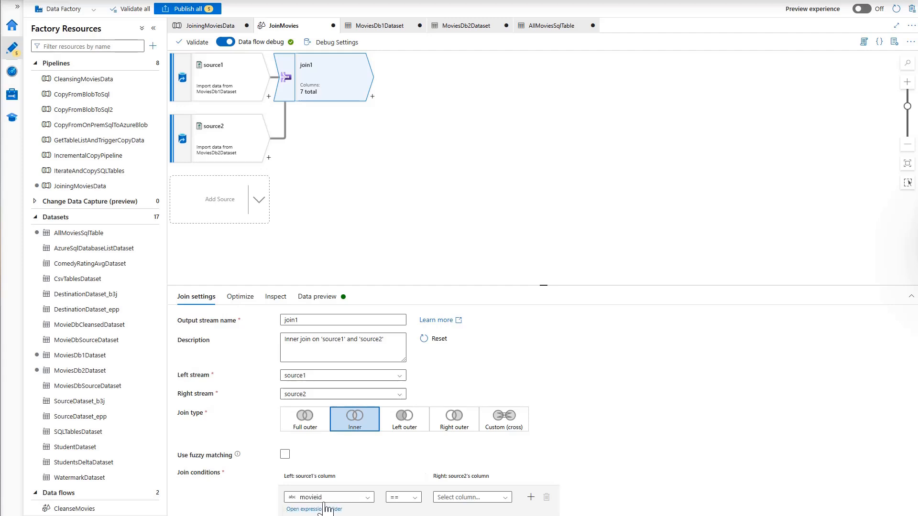
pyautogui.click(505, 497)
pyautogui.scroll(-1, 492, 501)
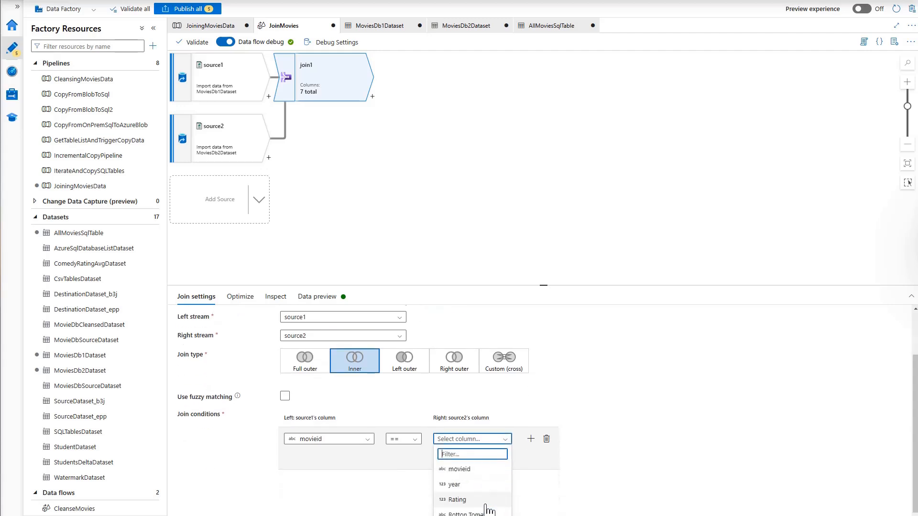
pyautogui.click(459, 470)
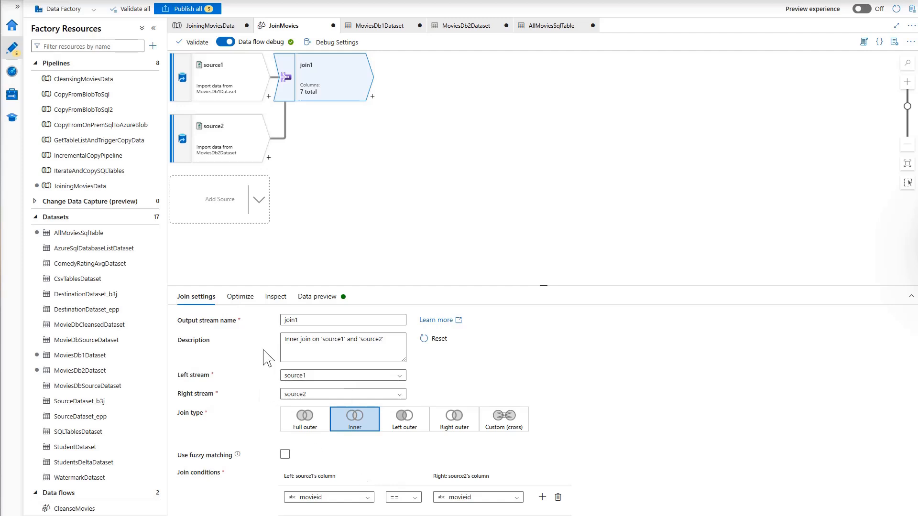
# Load join1's data preview and examine the combined rows and columns
pyautogui.click(328, 301)
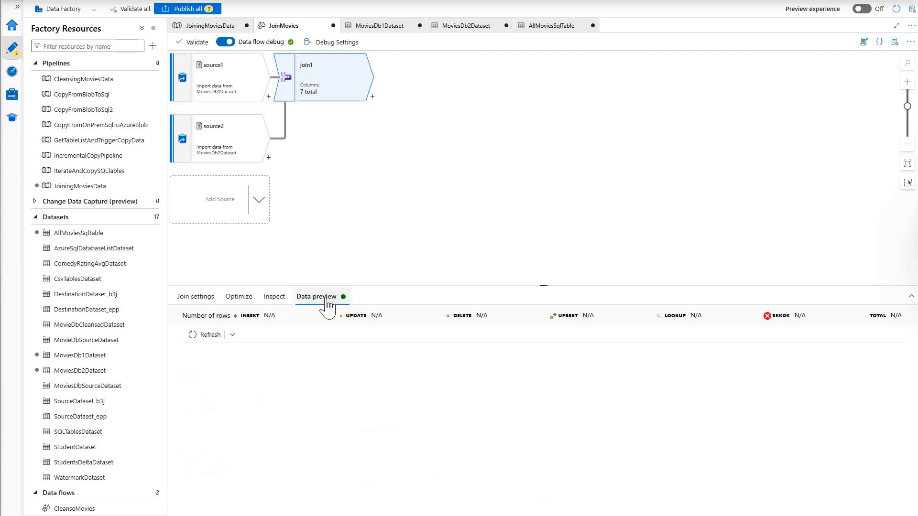
pyautogui.click(205, 335)
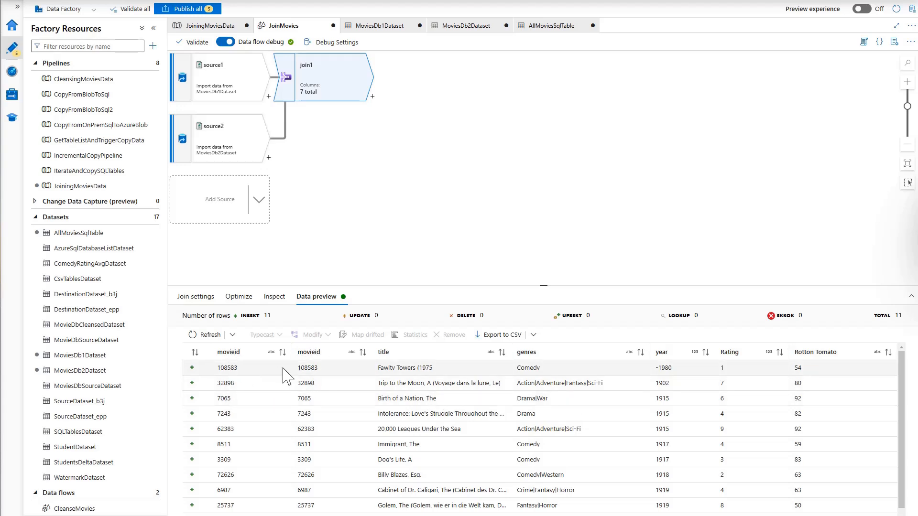
pyautogui.scroll(-1, 303, 384)
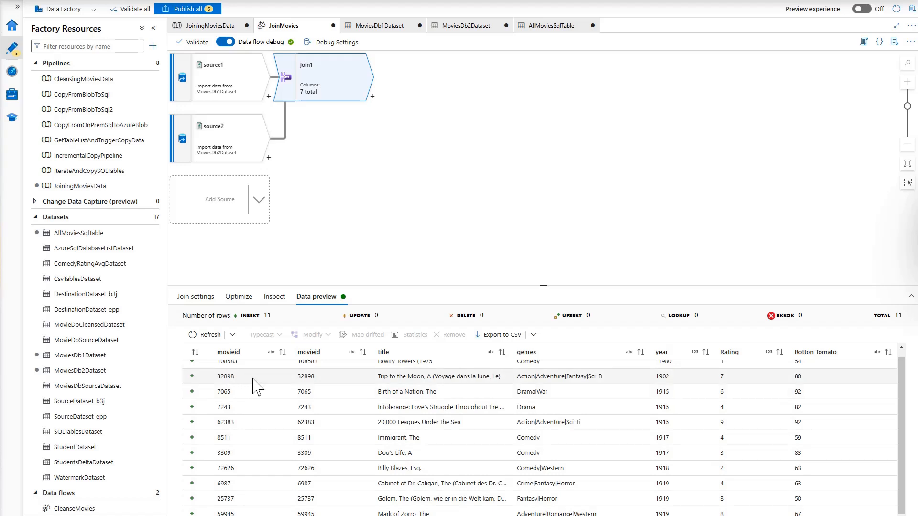
pyautogui.scroll(1, 310, 387)
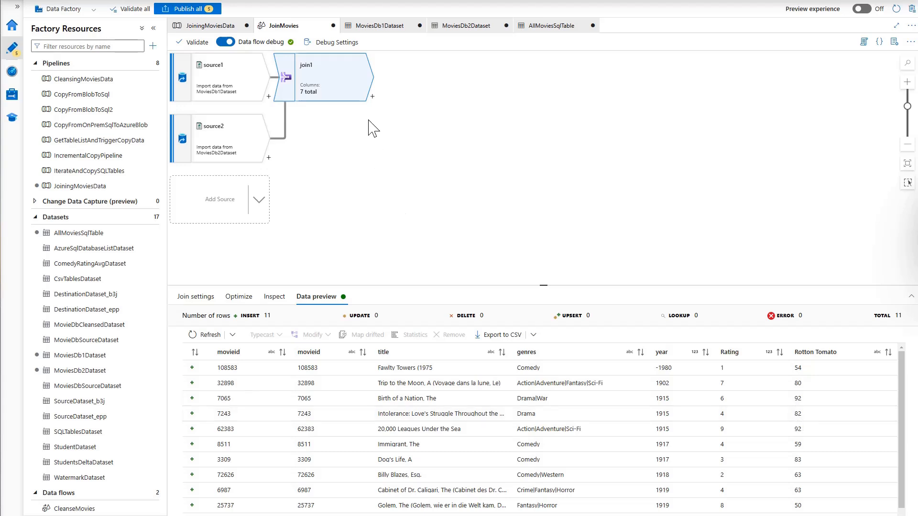
# Add a Sink transformation after join1 and set its dataset to AllMoviesSqlTable
pyautogui.click(372, 96)
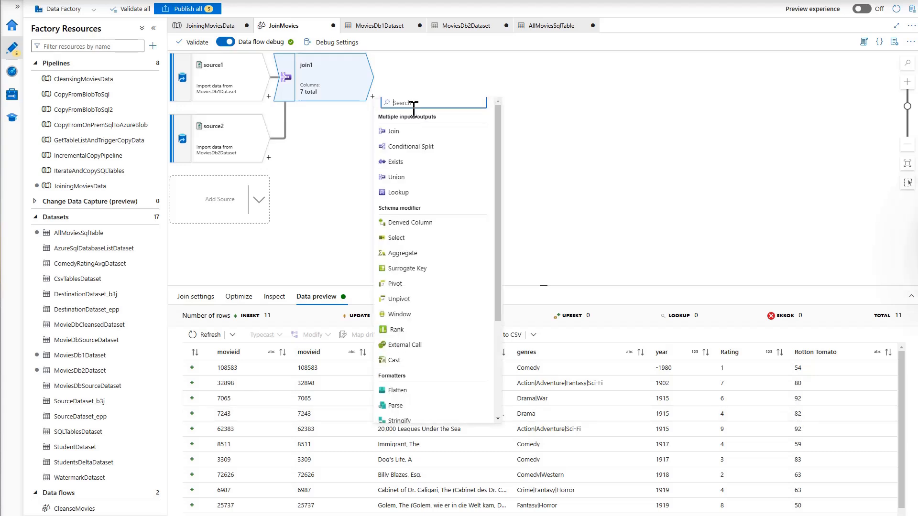
pyautogui.write('sink')
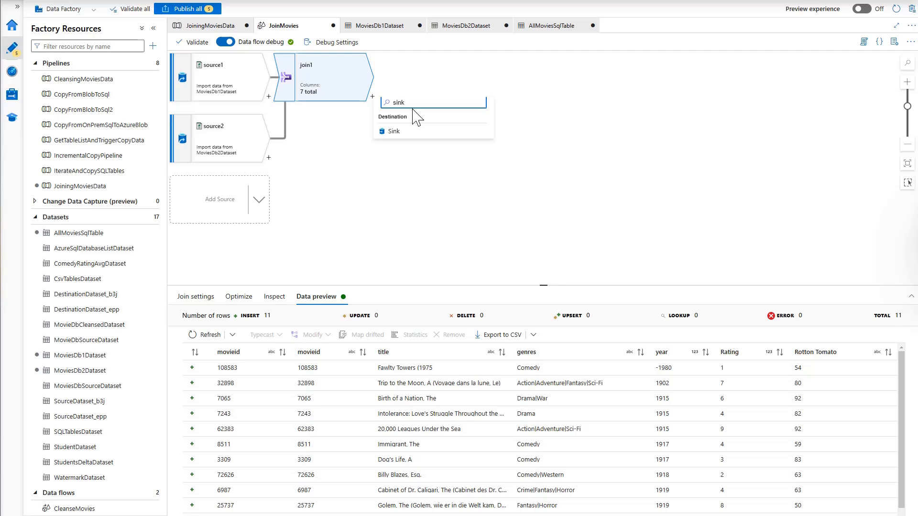
pyautogui.click(395, 131)
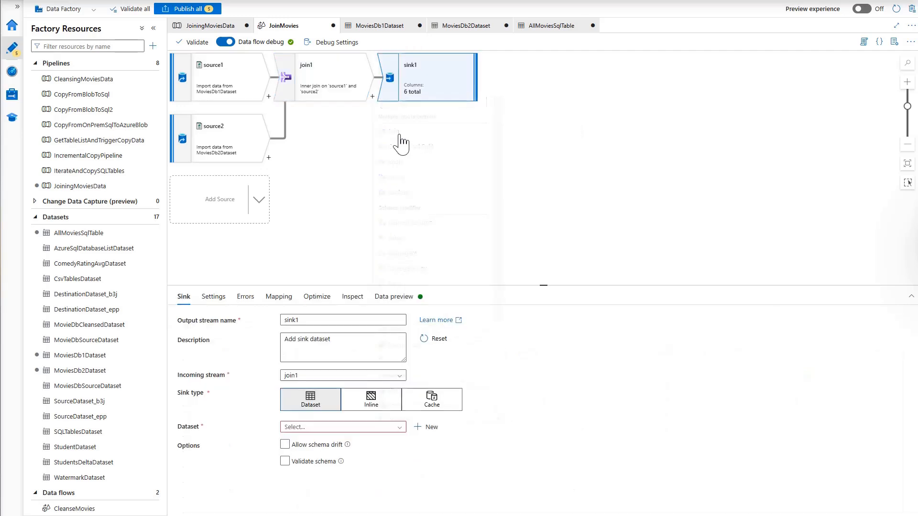
pyautogui.click(396, 429)
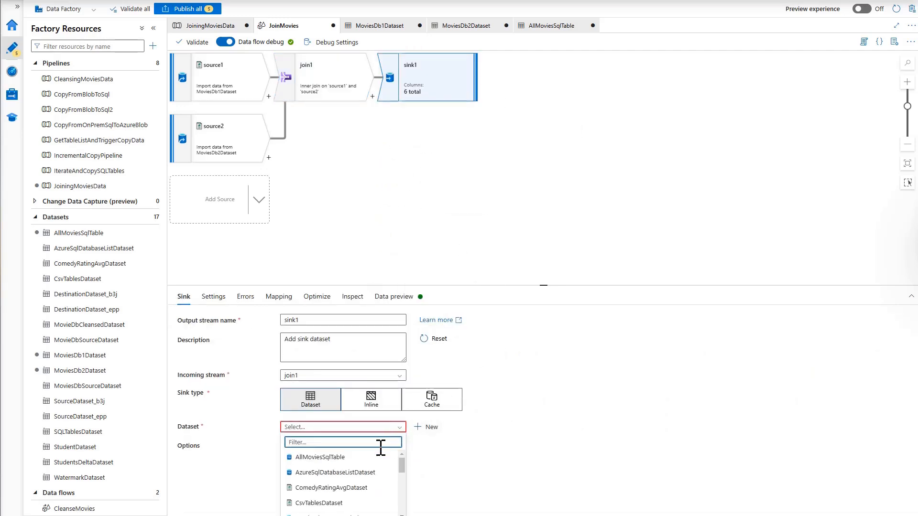
pyautogui.click(321, 458)
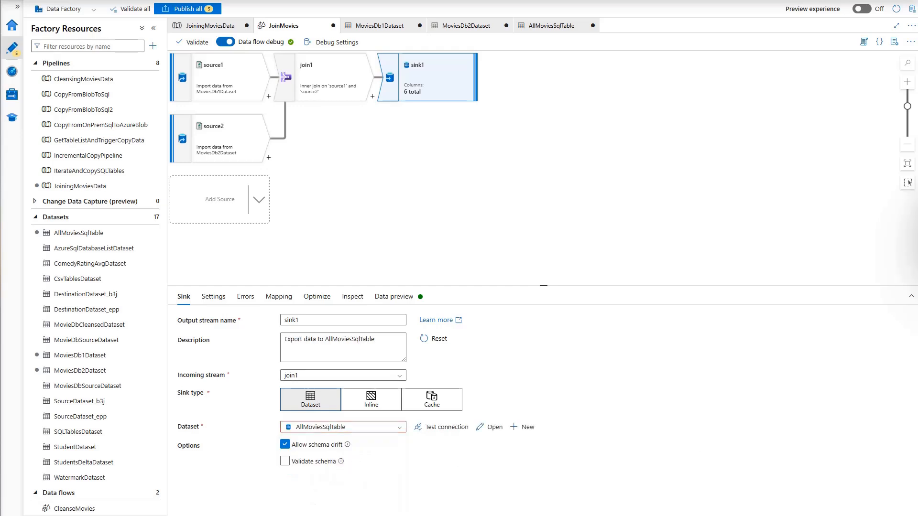
# Set sink1's table action to Recreate table and load its data preview
pyautogui.click(214, 296)
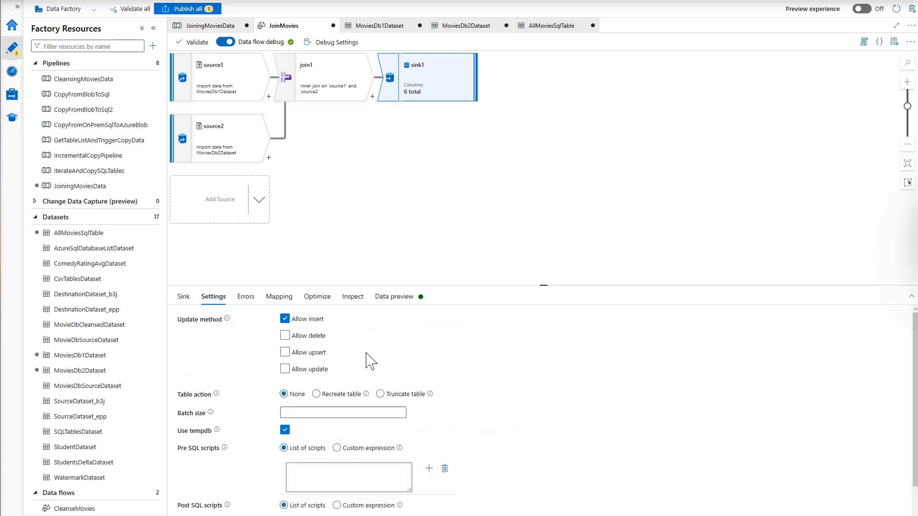
pyautogui.click(324, 400)
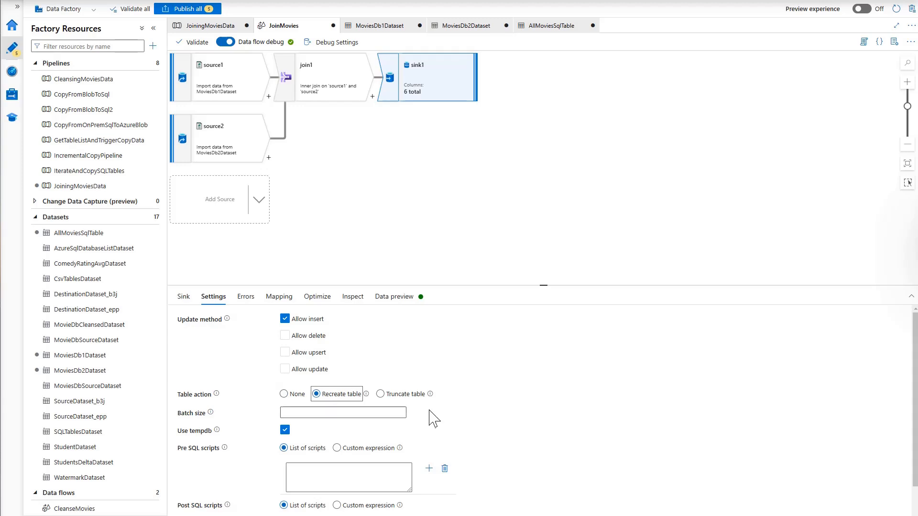
pyautogui.click(396, 298)
pyautogui.click(205, 336)
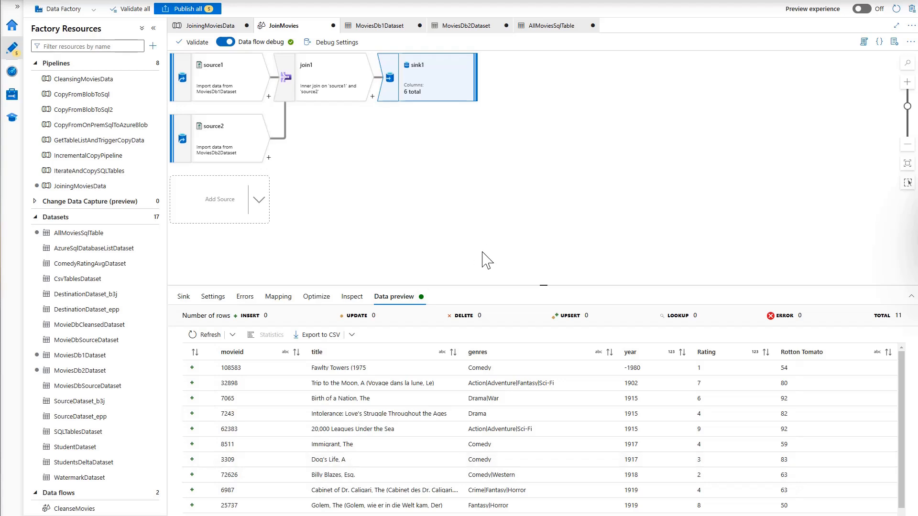
# Validate the whole factory and publish all pending changes, including the JoiningMoviesData pipeline and JoinMovies data flow
pyautogui.click(129, 9)
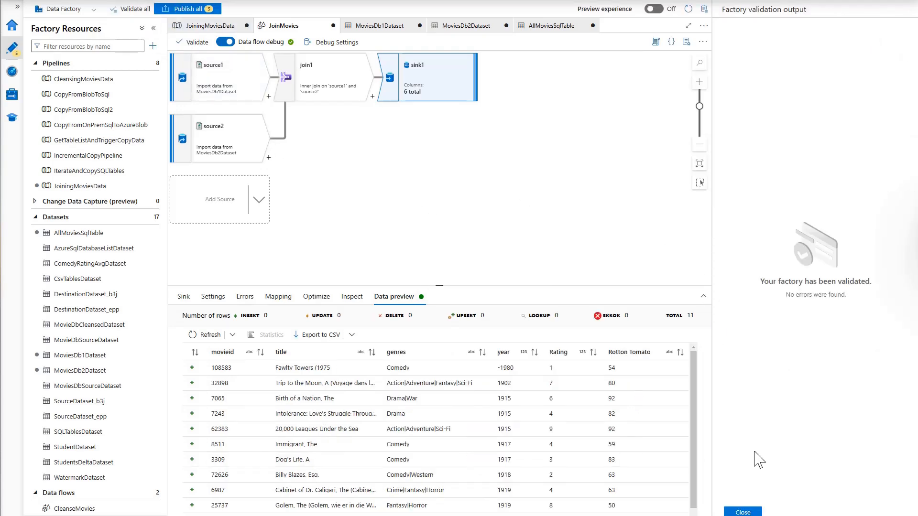
pyautogui.click(743, 512)
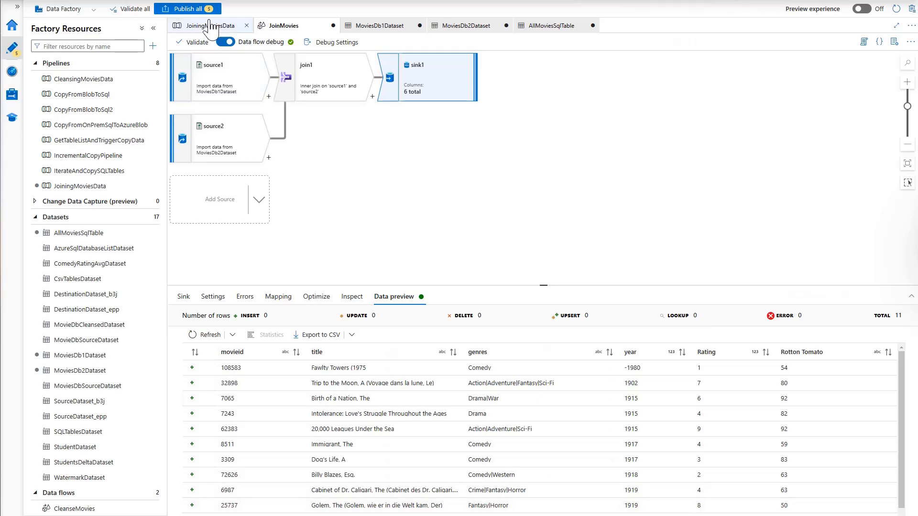
pyautogui.click(185, 9)
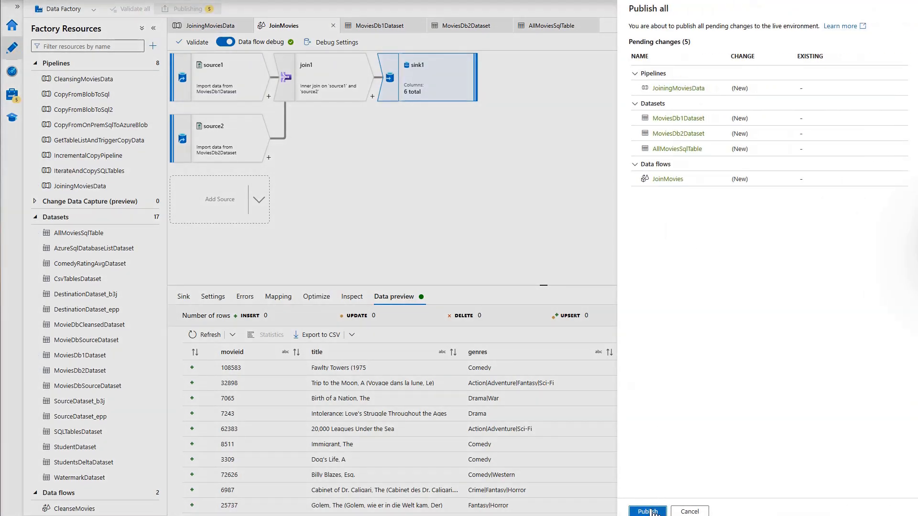
pyautogui.click(648, 511)
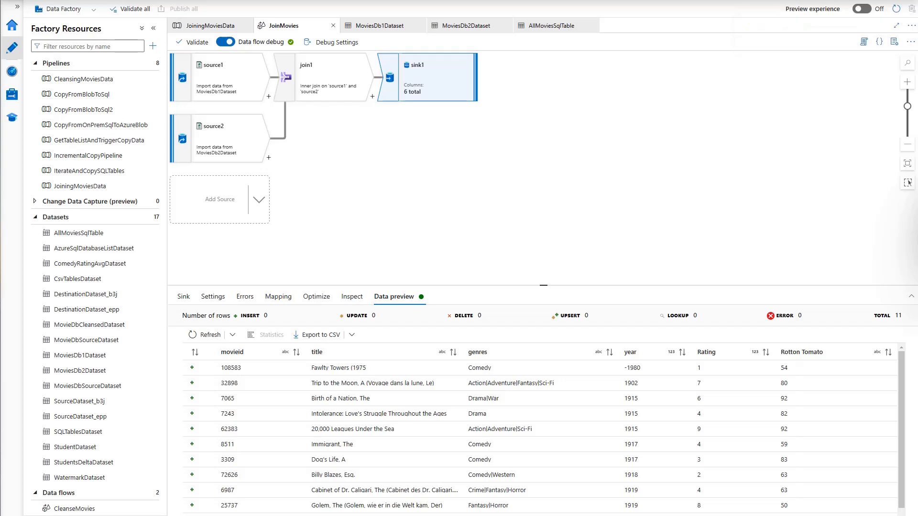
# Trigger a run of the JoiningMoviesData pipeline now using the last published configuration
pyautogui.click(210, 26)
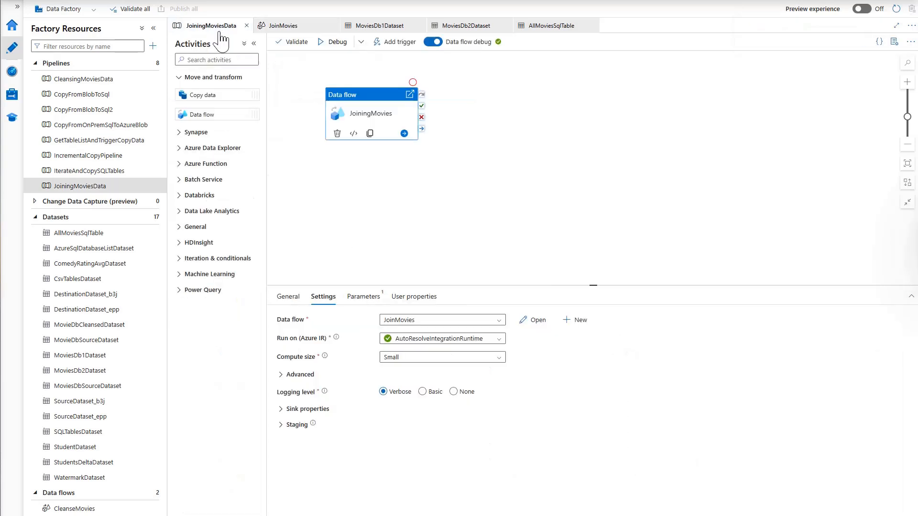
pyautogui.click(396, 42)
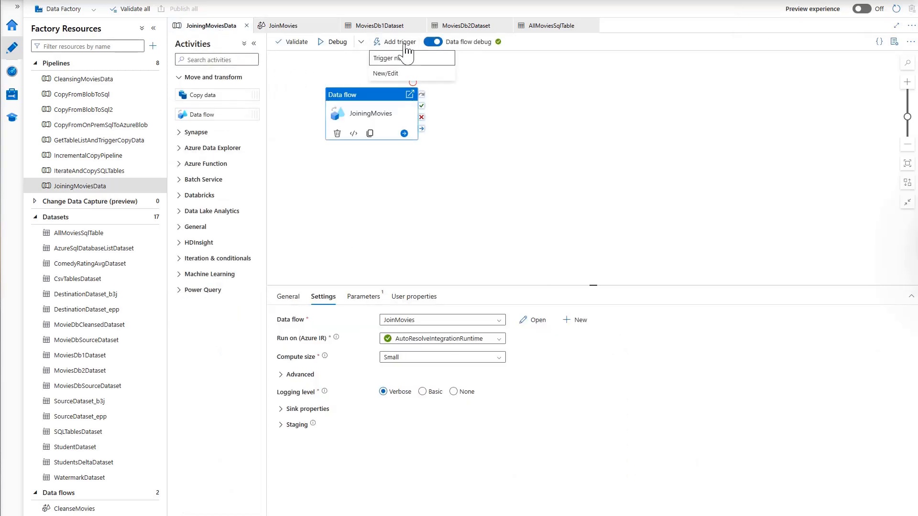
pyautogui.click(399, 59)
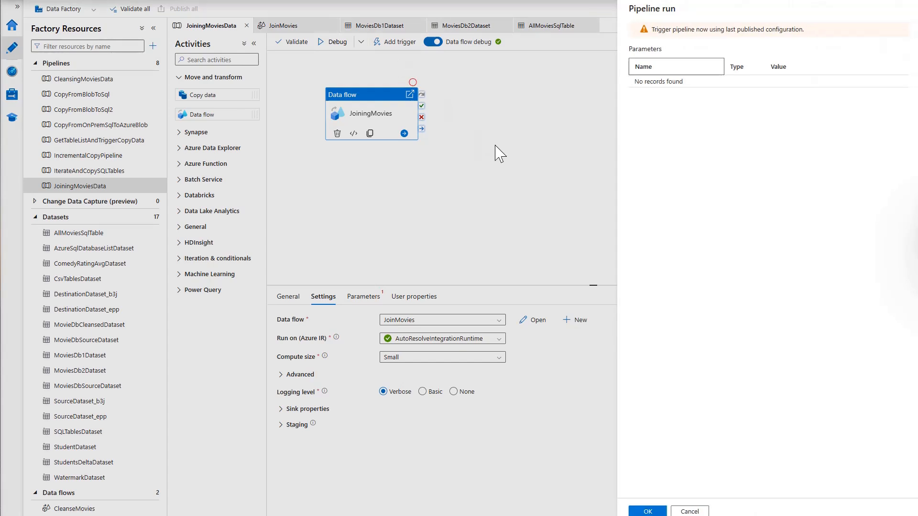
pyautogui.click(647, 511)
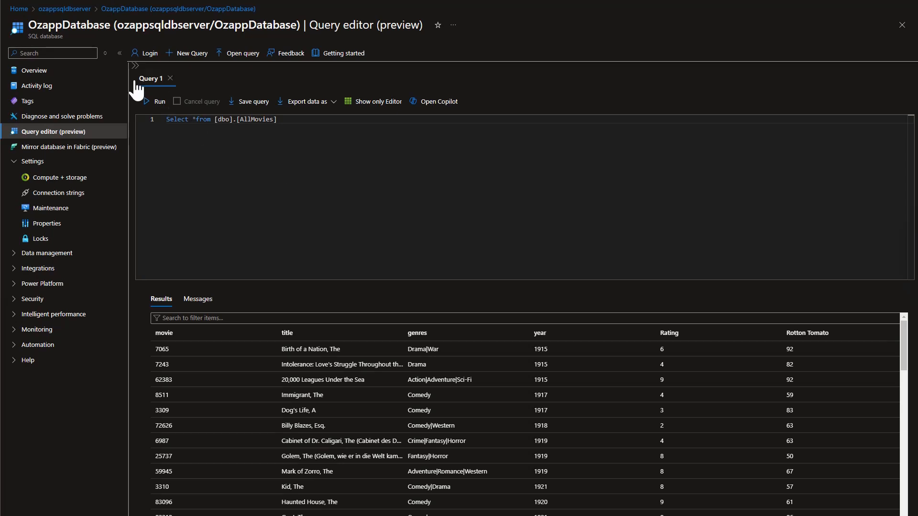
# Switch to OzappDatabase's query editor and run Select *from [dbo].[AllMovies] to examine the joined rows
pyautogui.click(158, 101)
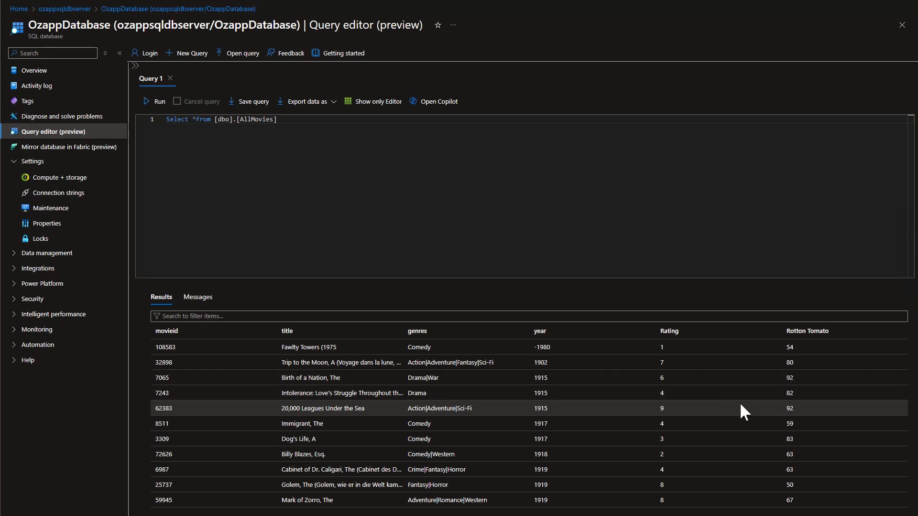
pyautogui.doubleClick(249, 120)
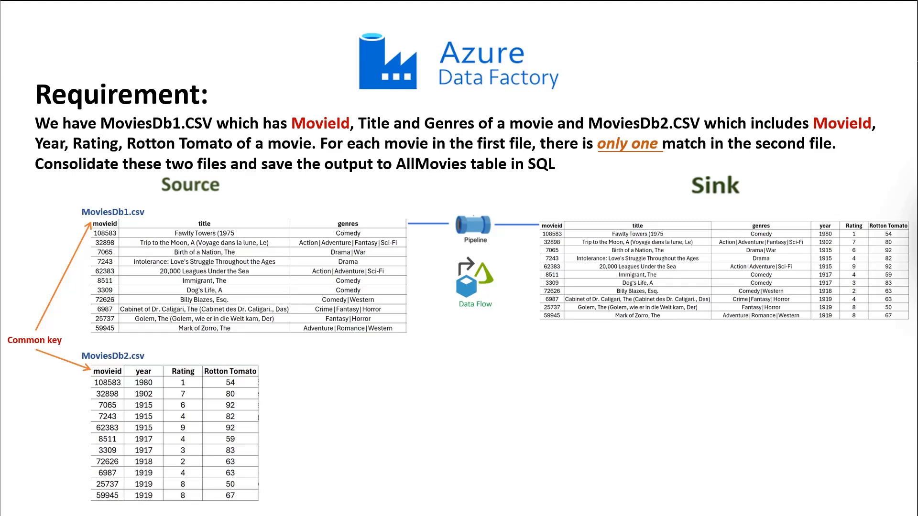
pyautogui.click(846, 243)
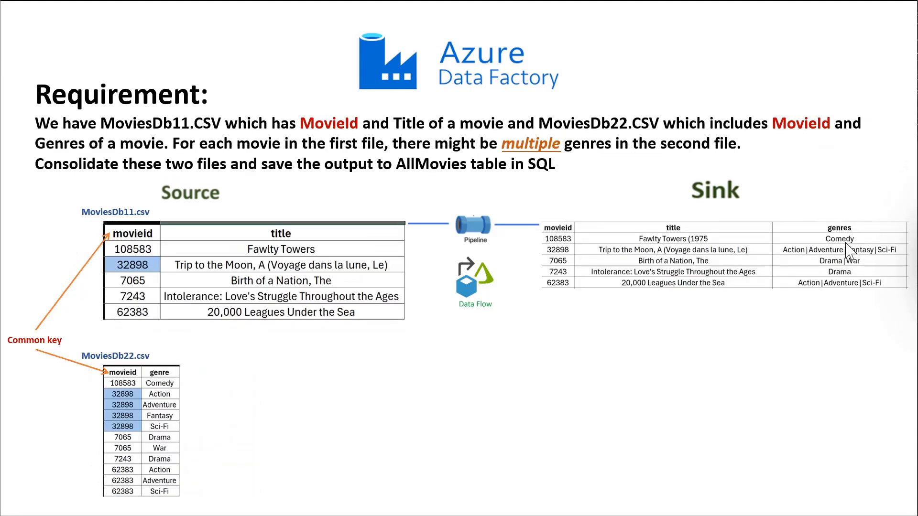
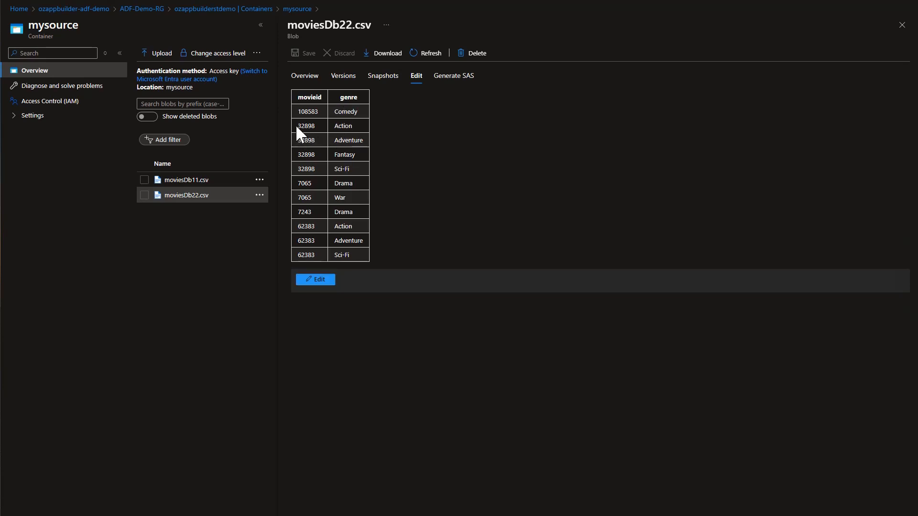
# Examine the movieid 32898 rows in moviesDb22.csv and the connection settings of MoviesDb22Dataset in Data Factory
pyautogui.moveTo(296, 127); pyautogui.dragTo(347, 154)
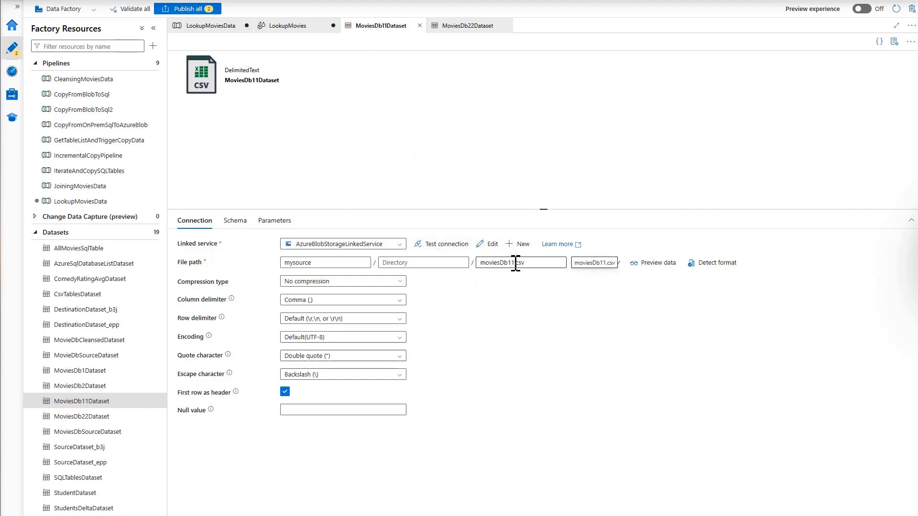
pyautogui.click(465, 28)
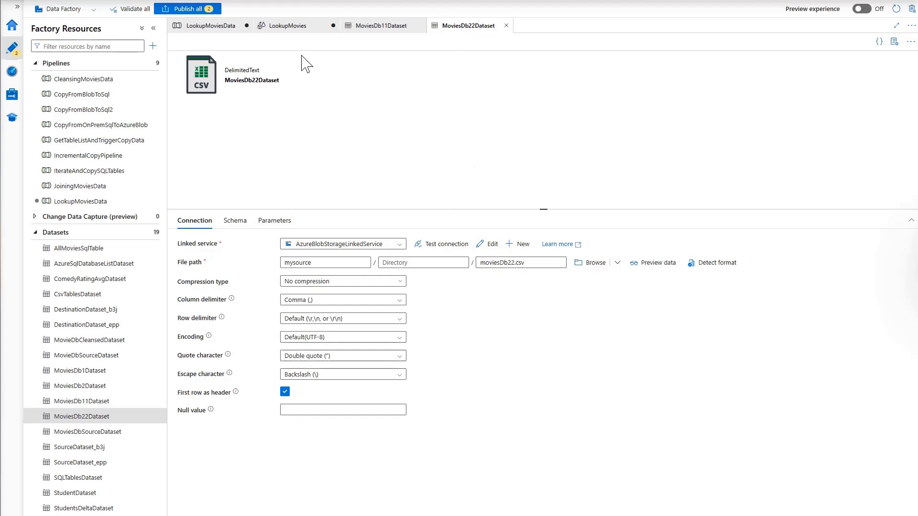
# Add a first source to the LookupMovies data flow using MoviesDb11Dataset and check its column projection
pyautogui.click(287, 29)
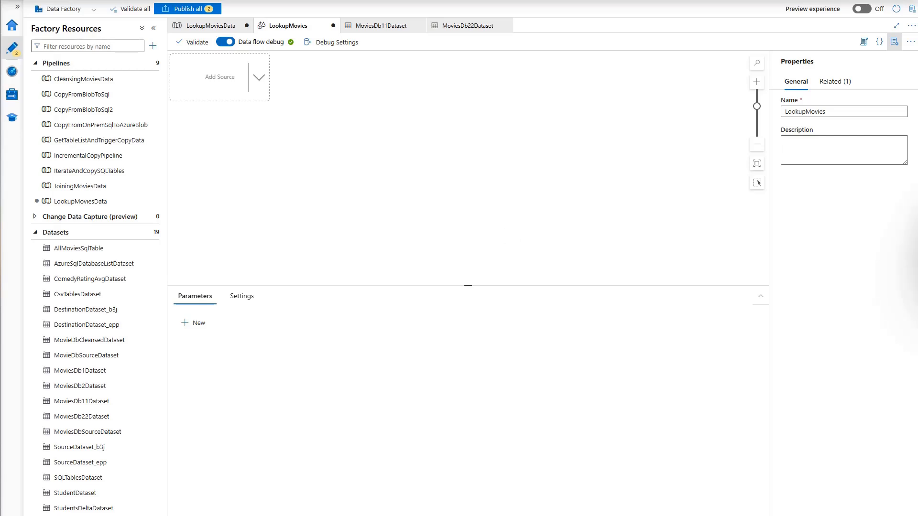
pyautogui.click(259, 82)
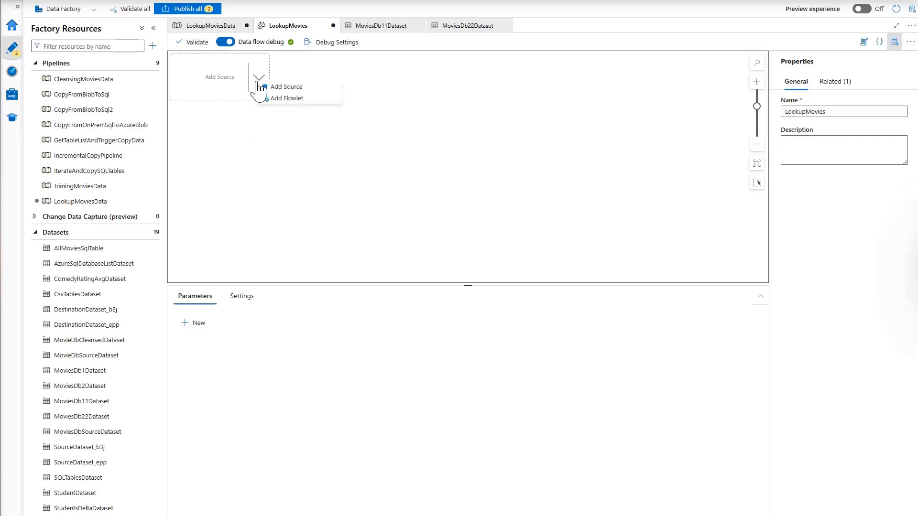
pyautogui.click(291, 88)
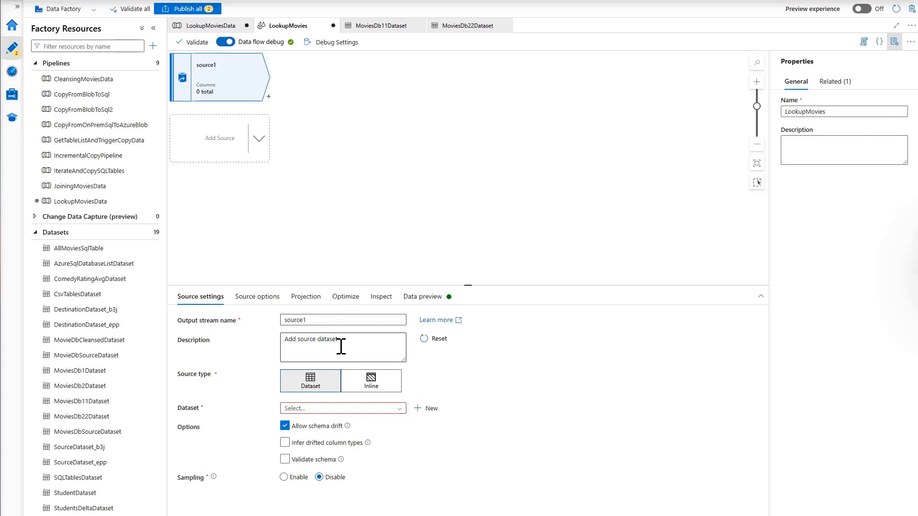
pyautogui.click(400, 409)
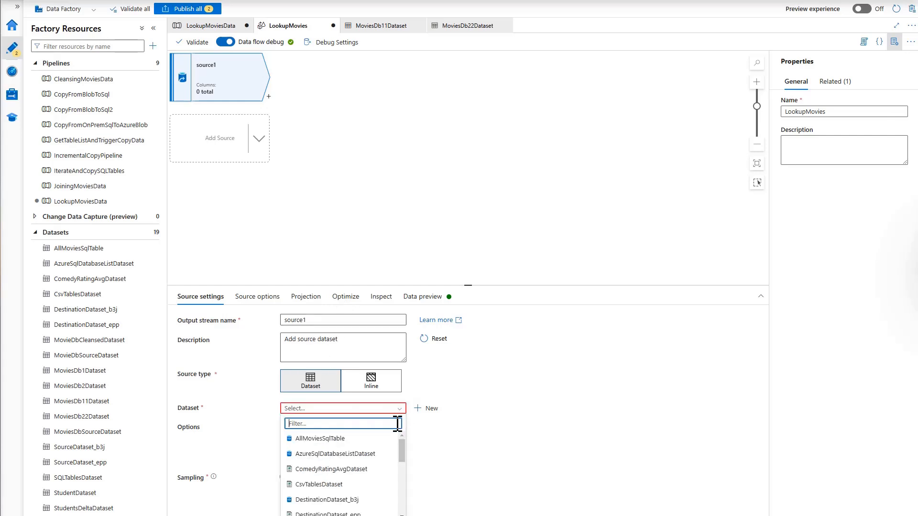
pyautogui.moveTo(401, 448); pyautogui.dragTo(403, 475)
pyautogui.click(344, 466)
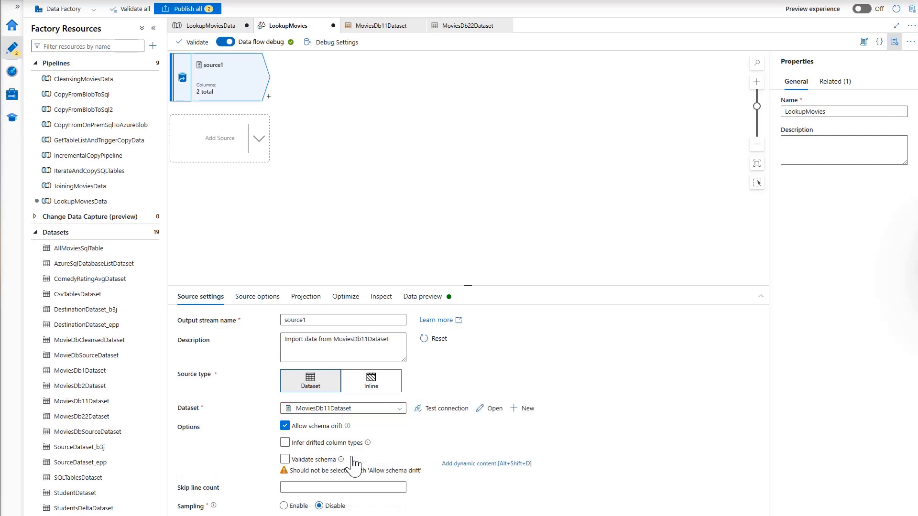
pyautogui.click(304, 298)
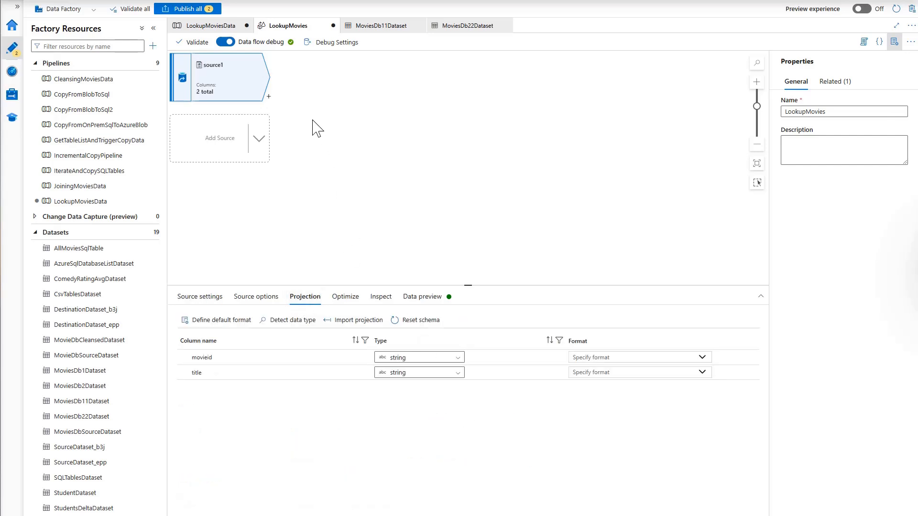
# Add a second source to the LookupMovies data flow using MoviesDb22Dataset and check its column projection
pyautogui.click(259, 140)
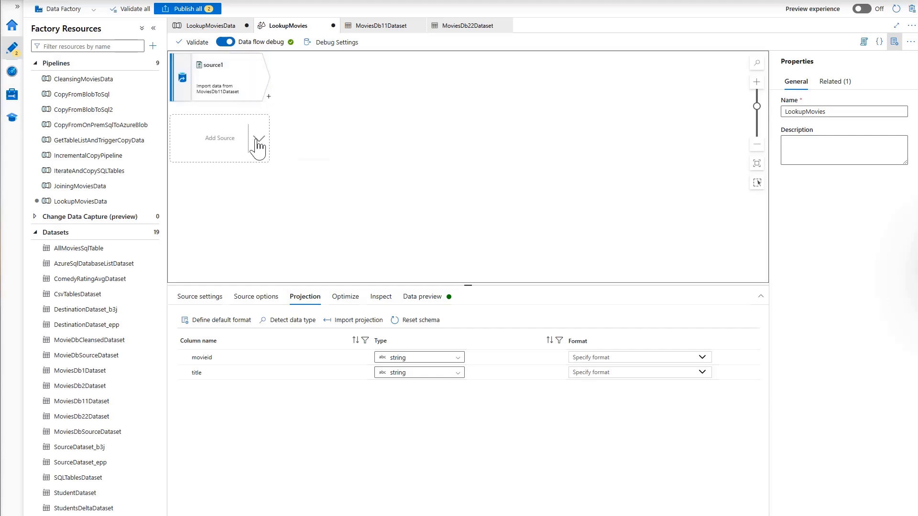
pyautogui.click(288, 145)
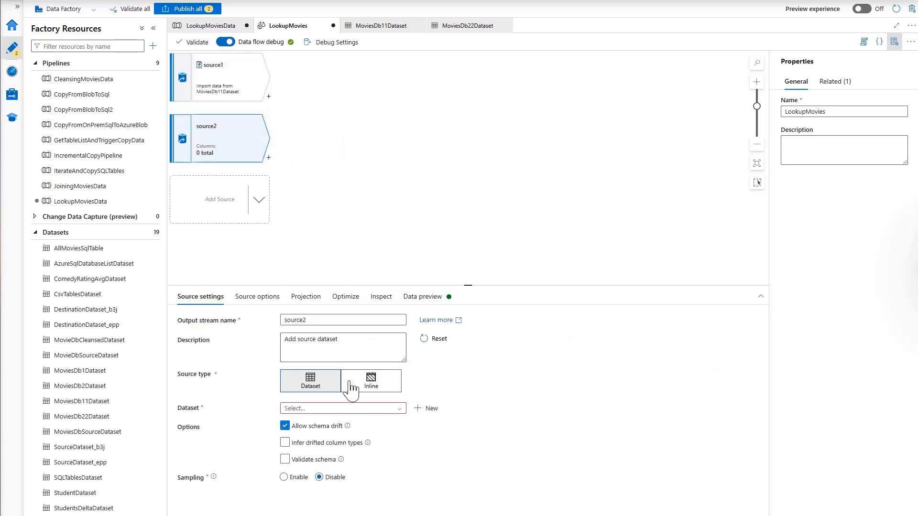
pyautogui.click(397, 410)
pyautogui.moveTo(402, 459); pyautogui.dragTo(403, 484)
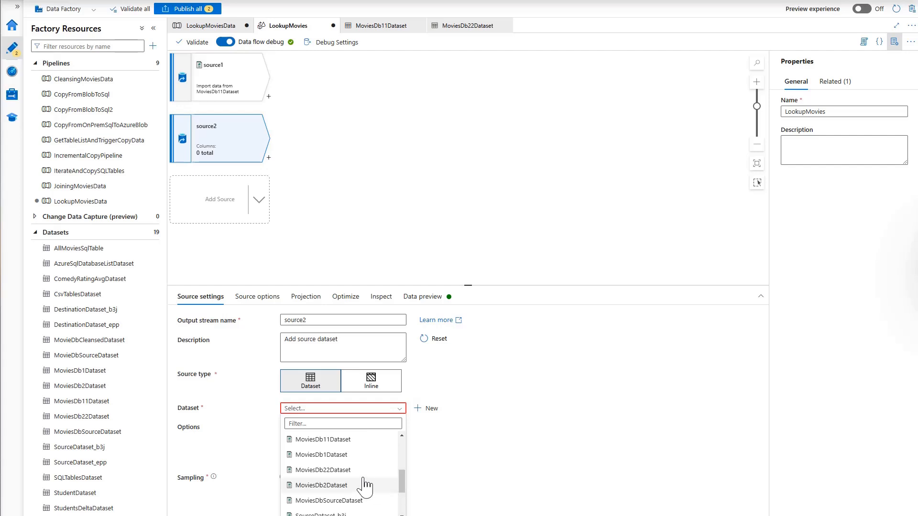
pyautogui.click(347, 471)
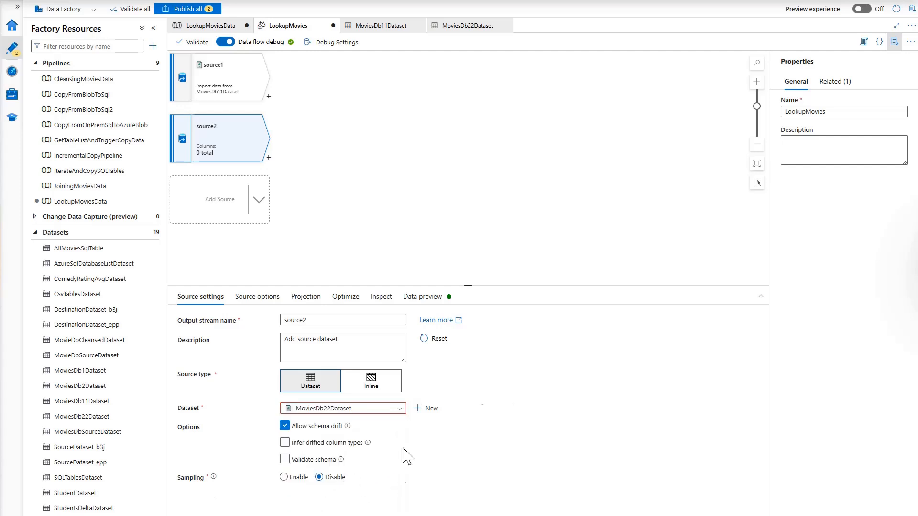
pyautogui.click(305, 297)
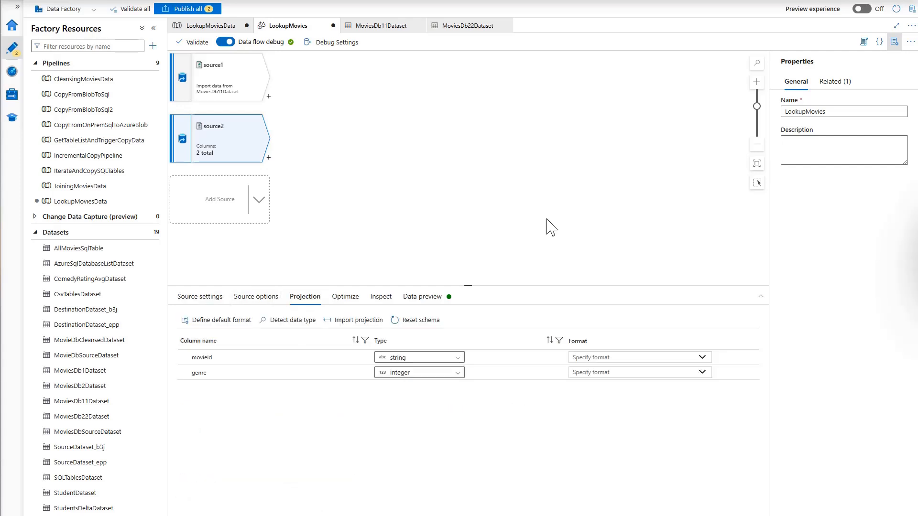
# Add a Lookup transformation after source1 with source2 as its lookup stream
pyautogui.click(269, 96)
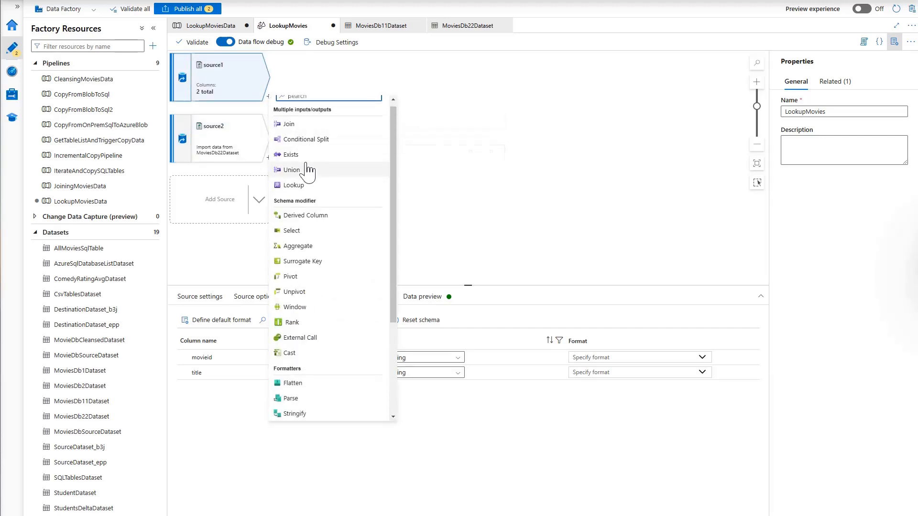
pyautogui.click(301, 185)
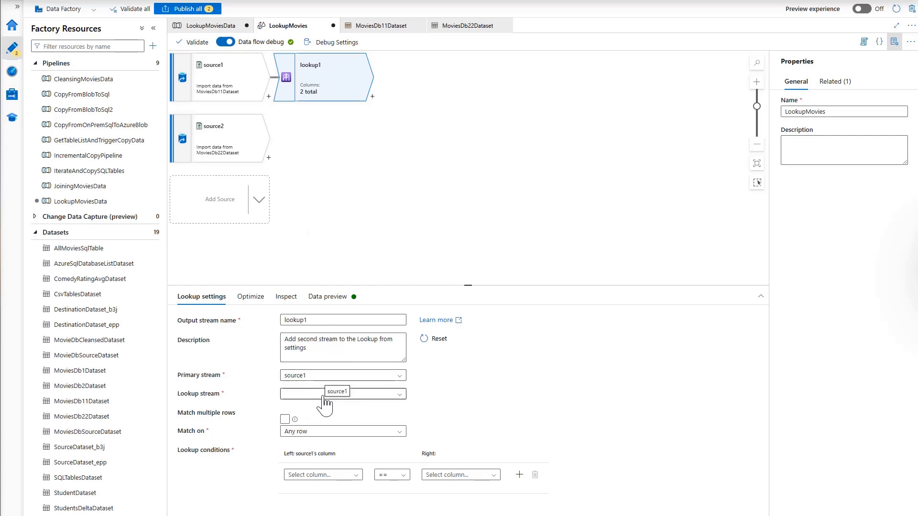
pyautogui.click(400, 396)
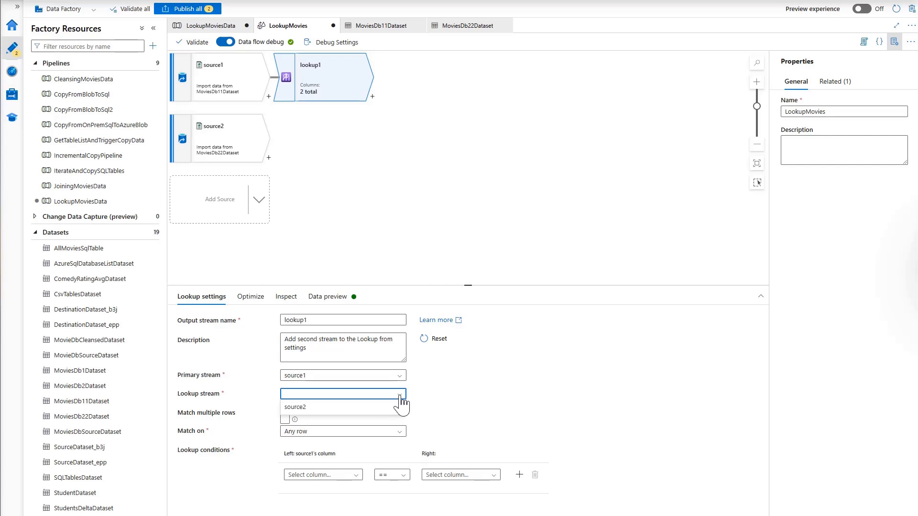
pyautogui.click(322, 407)
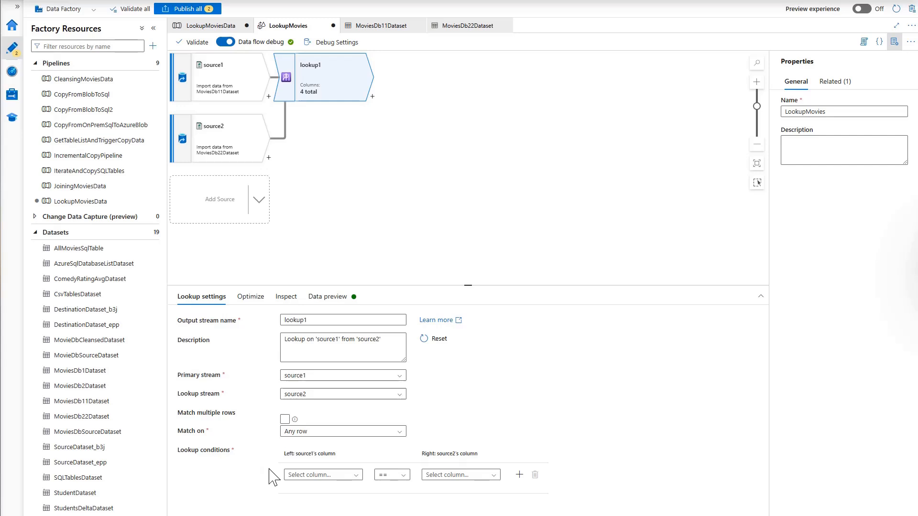
# Set the lookup condition to source1's movieid == source2's movieid and enable matching multiple rows
pyautogui.click(343, 475)
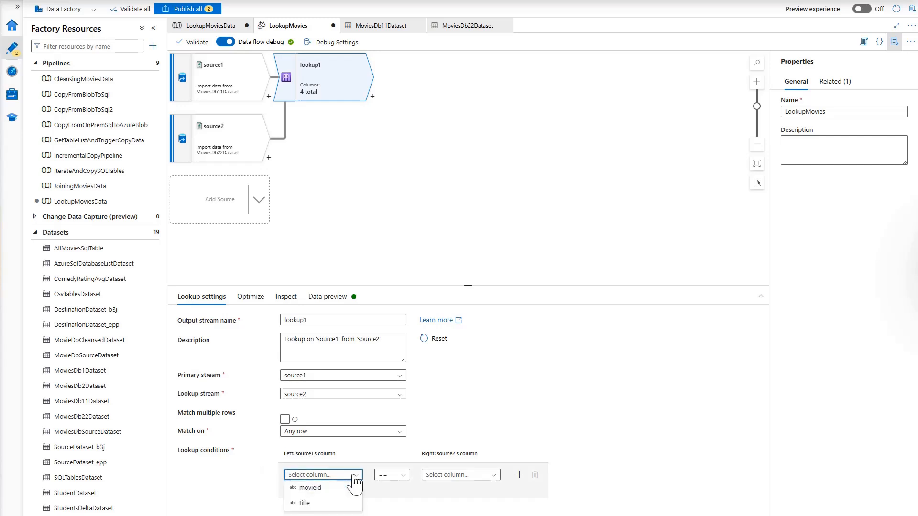
pyautogui.click(317, 489)
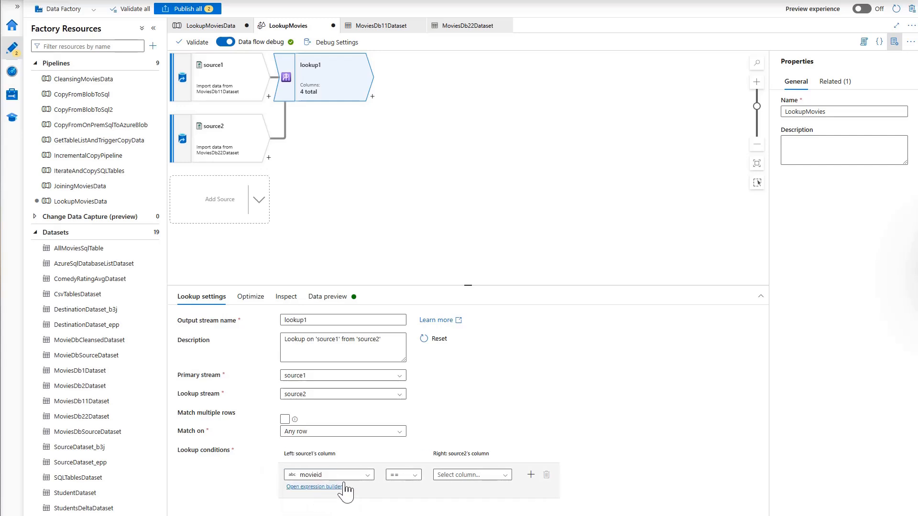
pyautogui.click(502, 475)
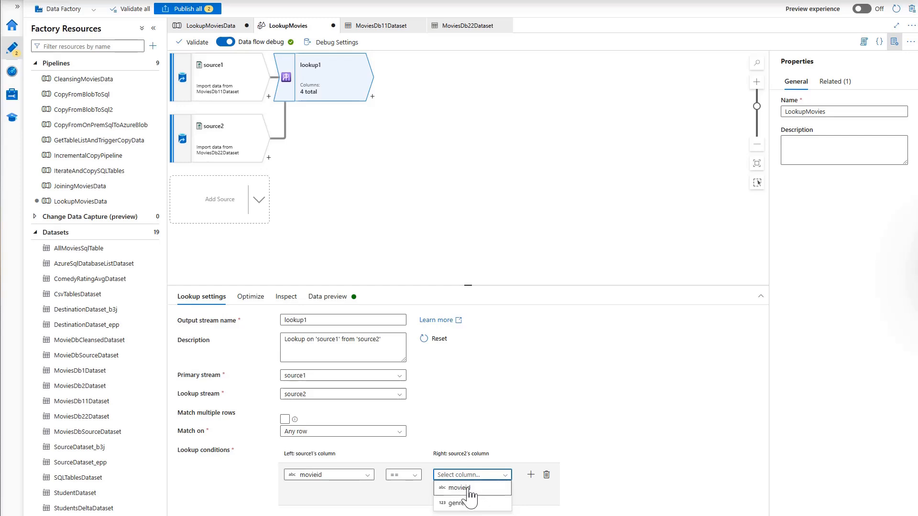
pyautogui.click(445, 488)
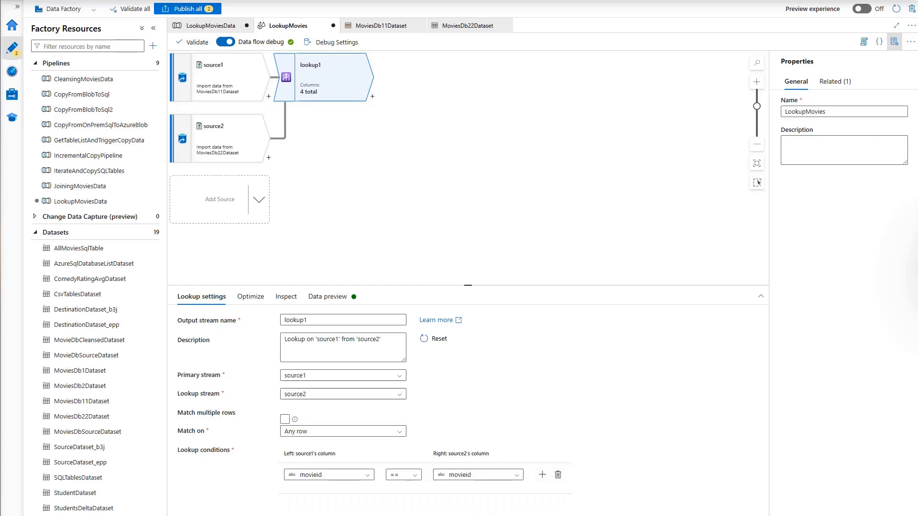
pyautogui.click(285, 420)
pyautogui.click(285, 421)
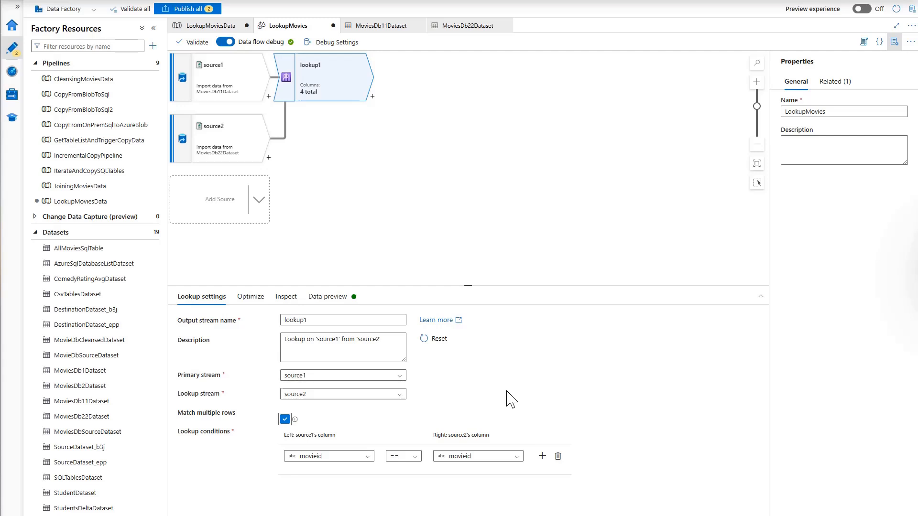
# Preview the Lookup transformation's data and examine the movieid 32898 rows
pyautogui.click(327, 298)
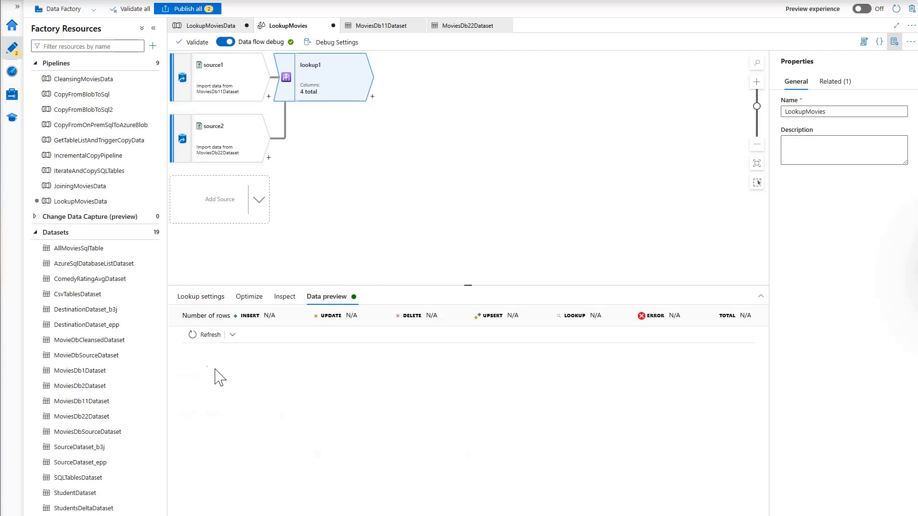
pyautogui.click(206, 339)
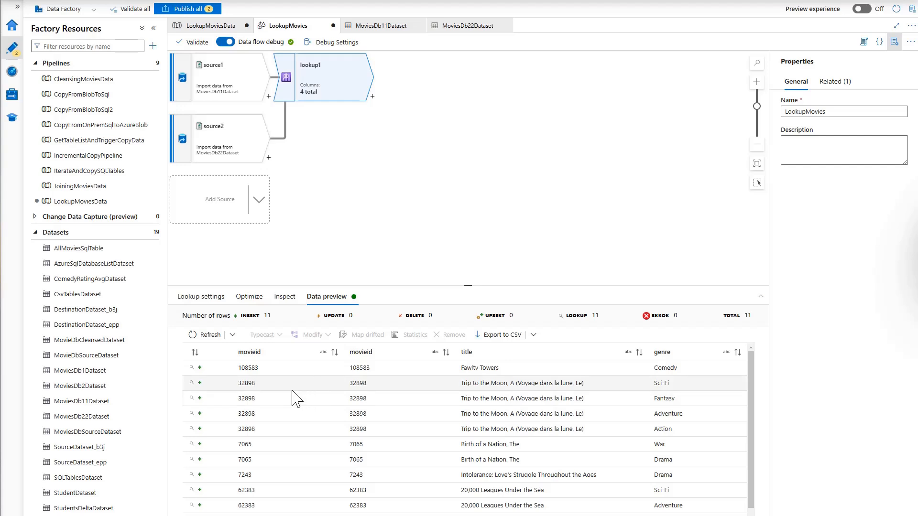
pyautogui.moveTo(241, 383); pyautogui.dragTo(683, 433)
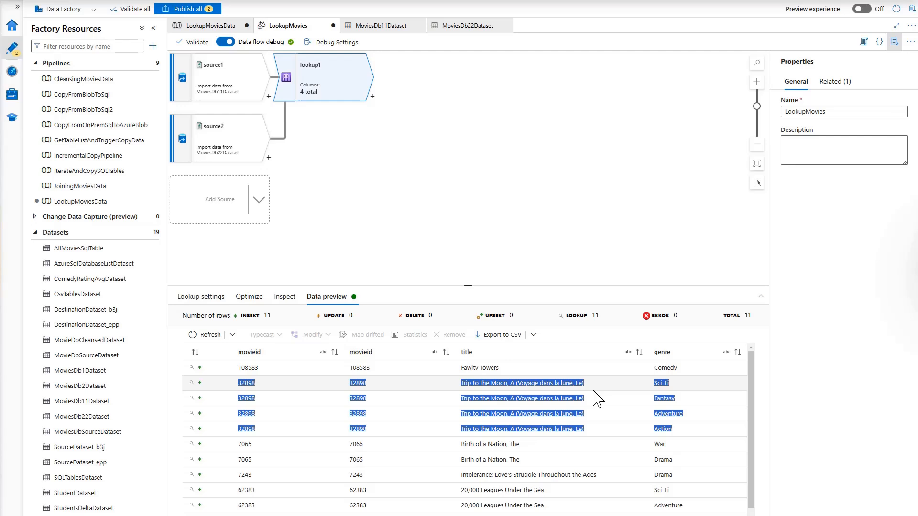
# Add an Aggregate transformation after the lookup, grouped by source1@movieid
pyautogui.click(373, 97)
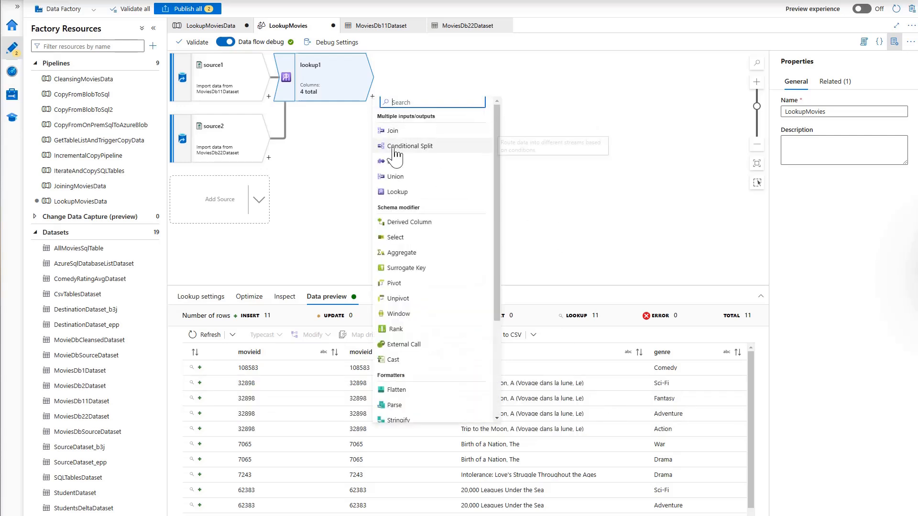
pyautogui.click(411, 253)
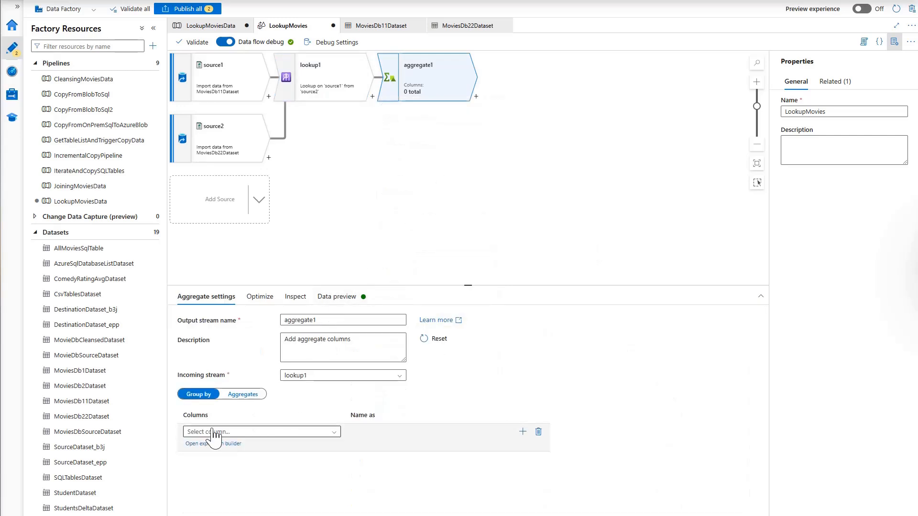
pyautogui.click(335, 436)
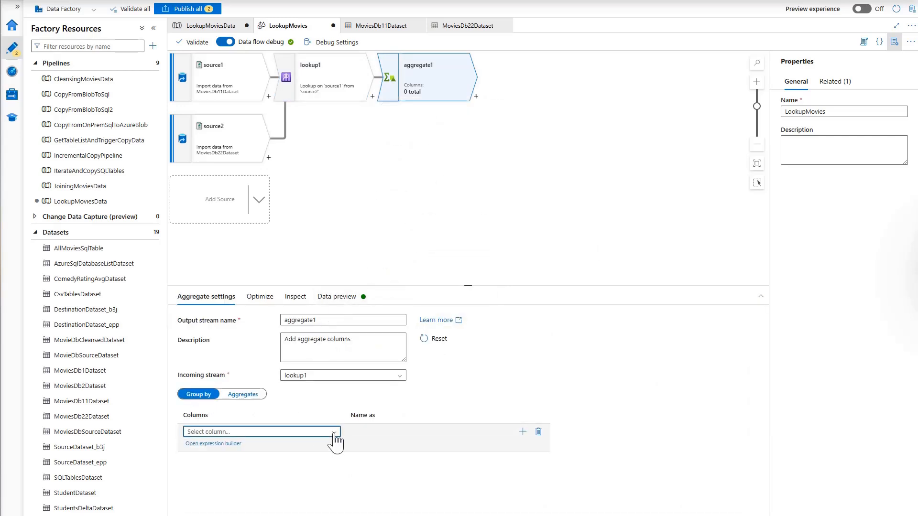
pyautogui.click(245, 464)
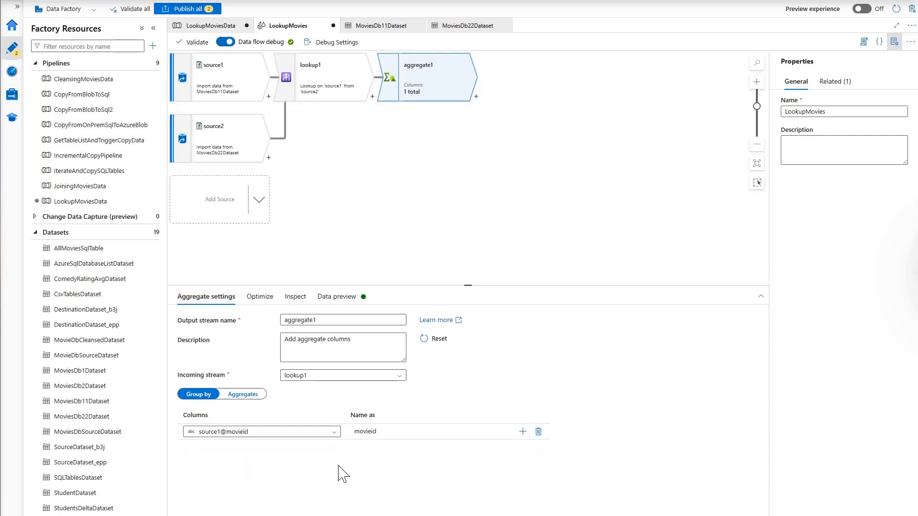
pyautogui.click(334, 434)
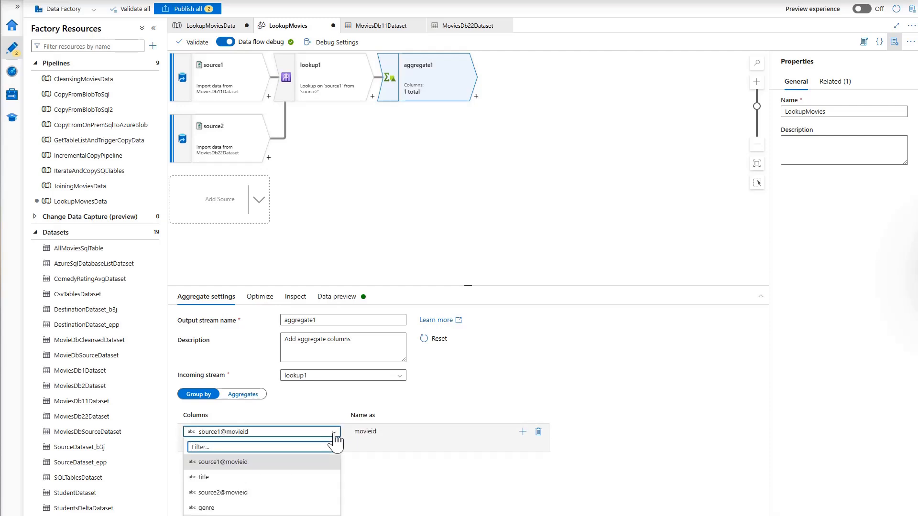
pyautogui.click(311, 416)
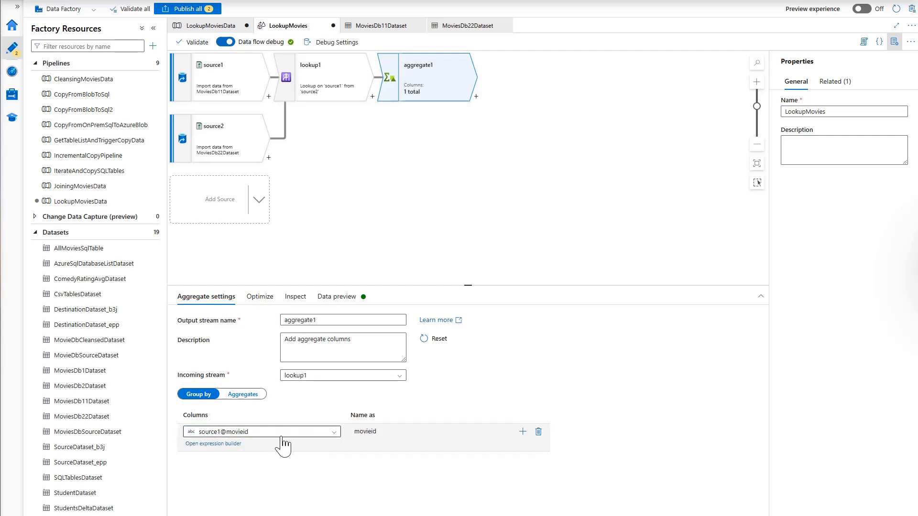
# Add an AllGenres aggregate column with the expression dropLeft(toString(reduce(collect({genre }), '', #acc + '| ' + #item, #result)), 2) and preview the aggregated rows
pyautogui.click(243, 395)
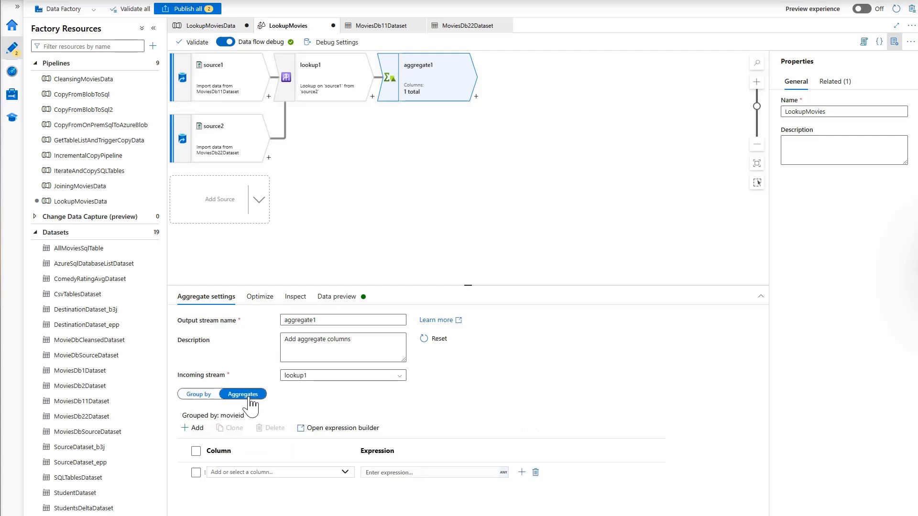
pyautogui.click(246, 473)
pyautogui.write('All')
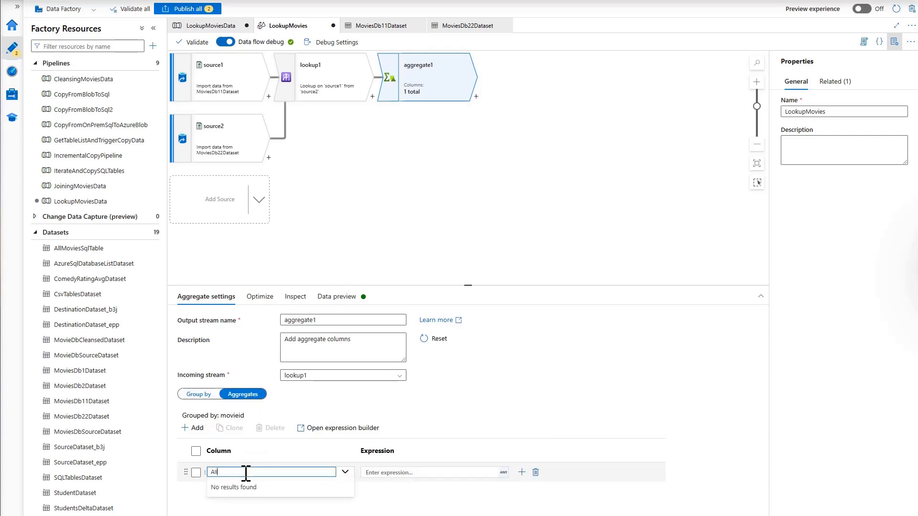
pyautogui.write('Genres')
pyautogui.click(413, 472)
pyautogui.click(395, 485)
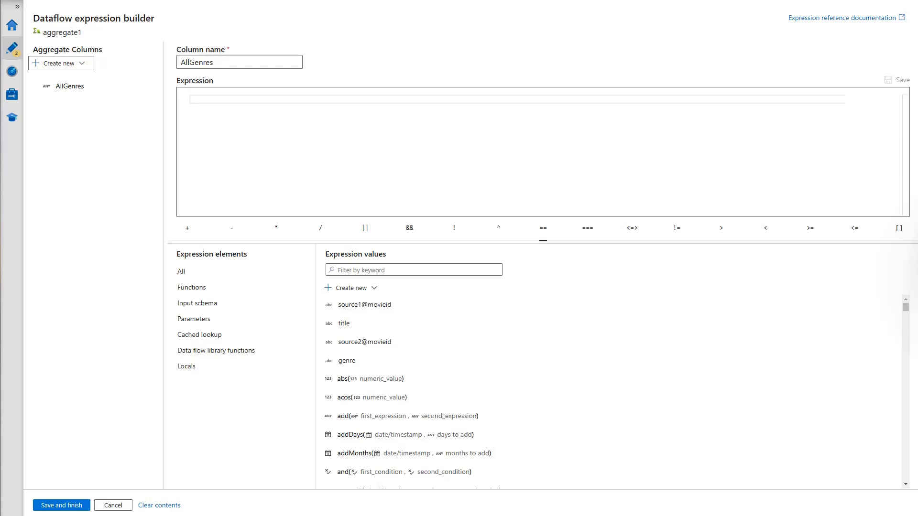
pyautogui.write("dropLeft(toString(reduce(collect({genre }), '', #acc + '| ' + #item, #result)), 2)")
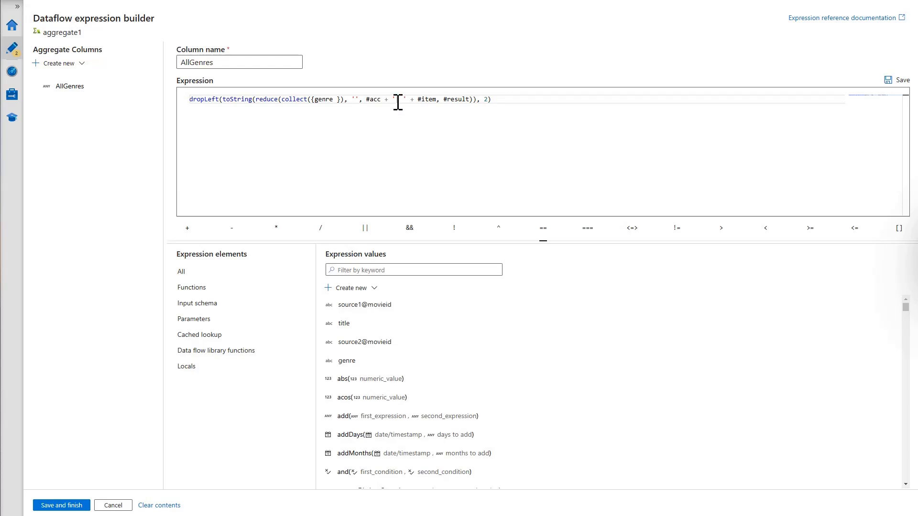
pyautogui.click(64, 505)
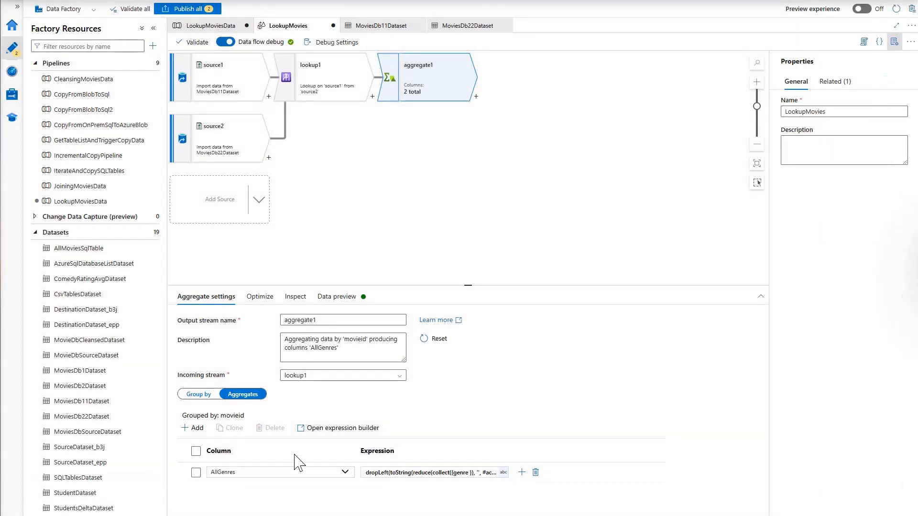
pyautogui.click(340, 299)
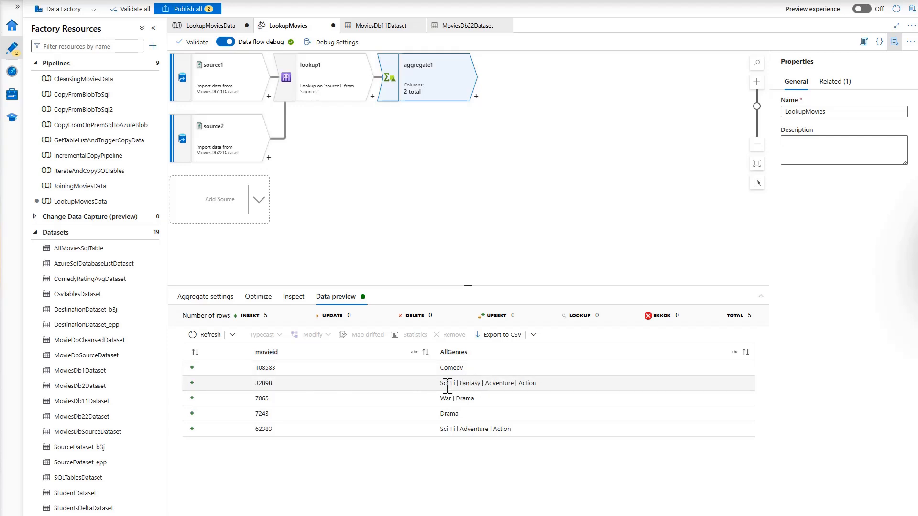
pyautogui.moveTo(443, 385); pyautogui.dragTo(550, 394)
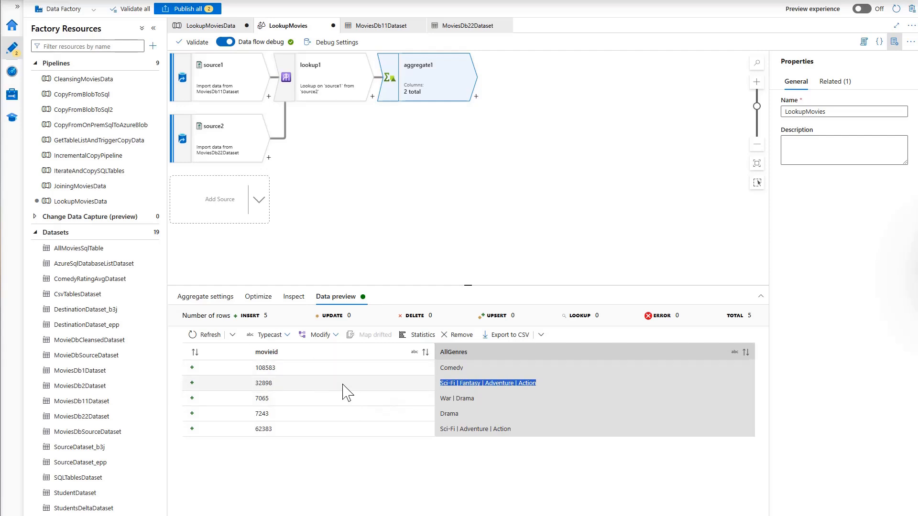
# Add title as a second group-by column in the Aggregate transformation and refresh its data preview
pyautogui.click(213, 298)
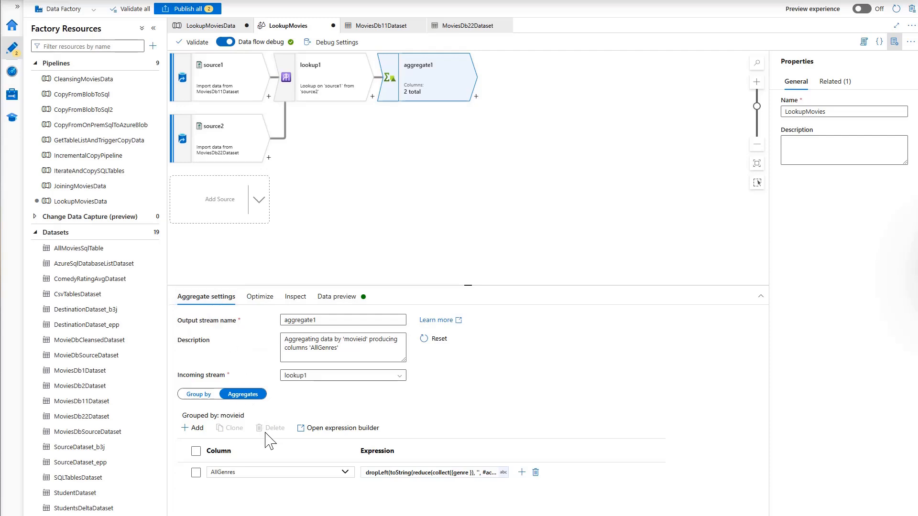
pyautogui.click(200, 397)
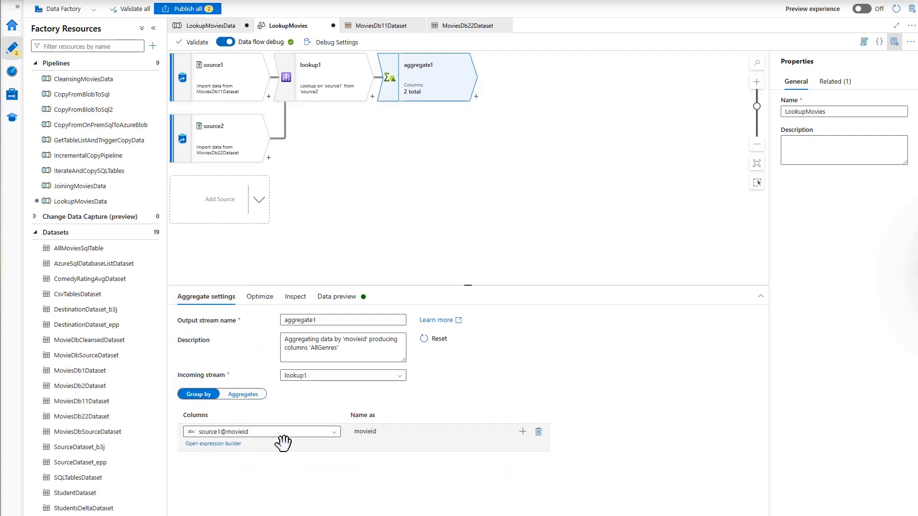
pyautogui.click(523, 432)
pyautogui.click(334, 448)
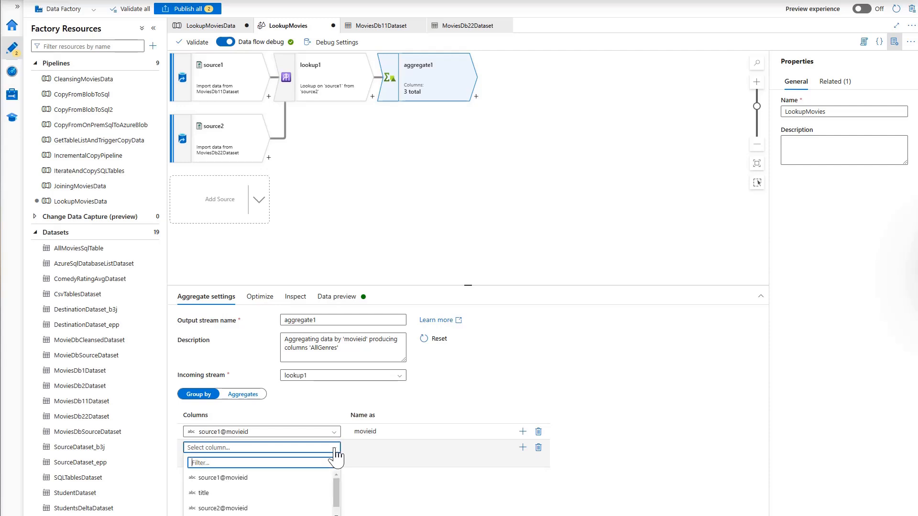
pyautogui.click(257, 494)
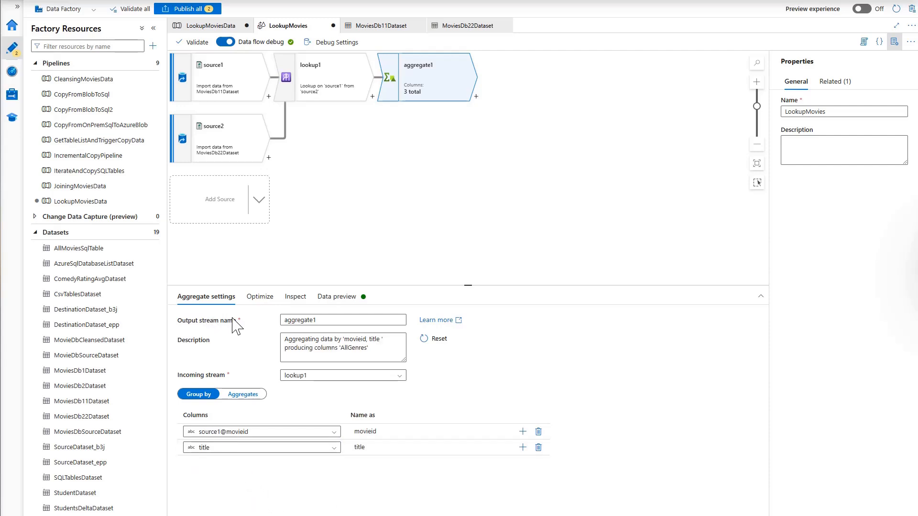
pyautogui.click(335, 297)
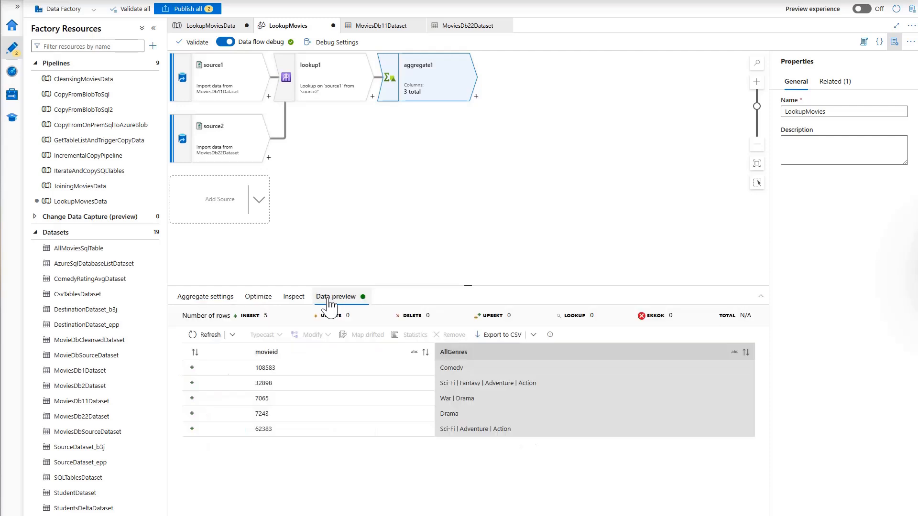
pyautogui.click(211, 335)
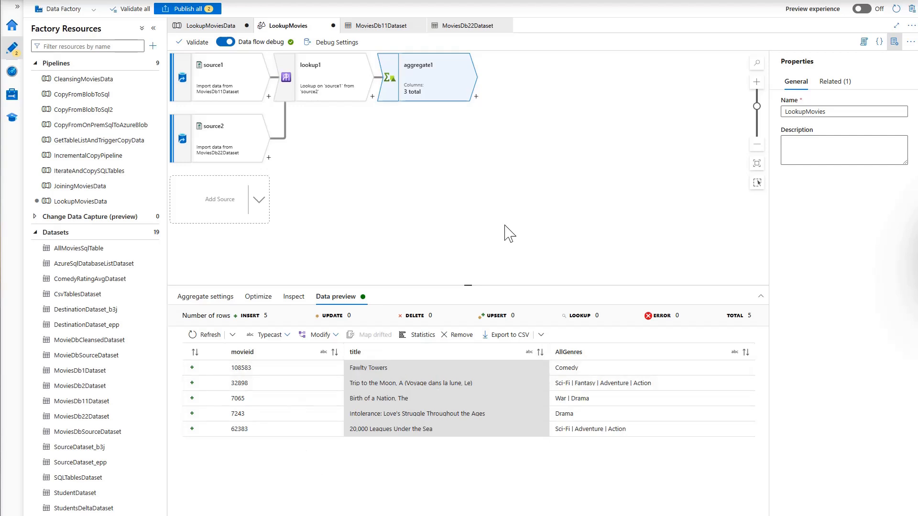
# Add a sink after aggregate1 that writes to the AllMoviesSqlTable dataset and preview its data
pyautogui.click(476, 96)
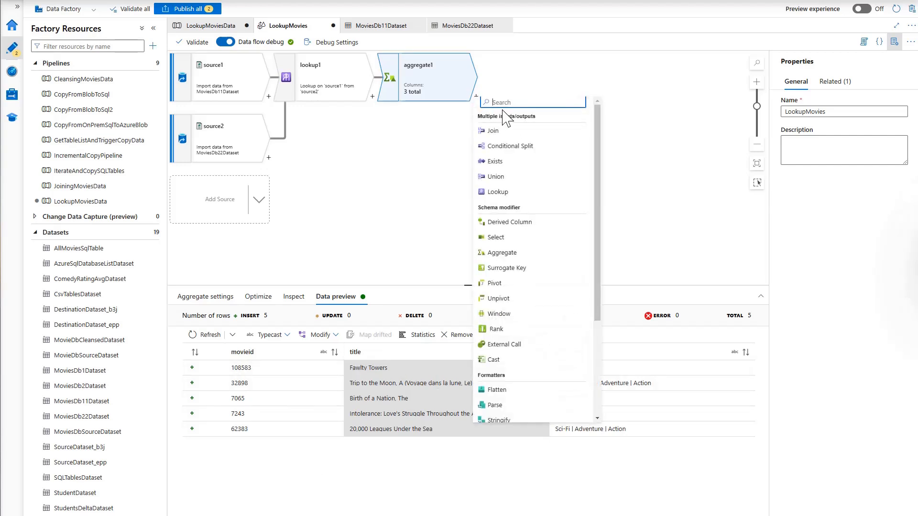
pyautogui.write('sink')
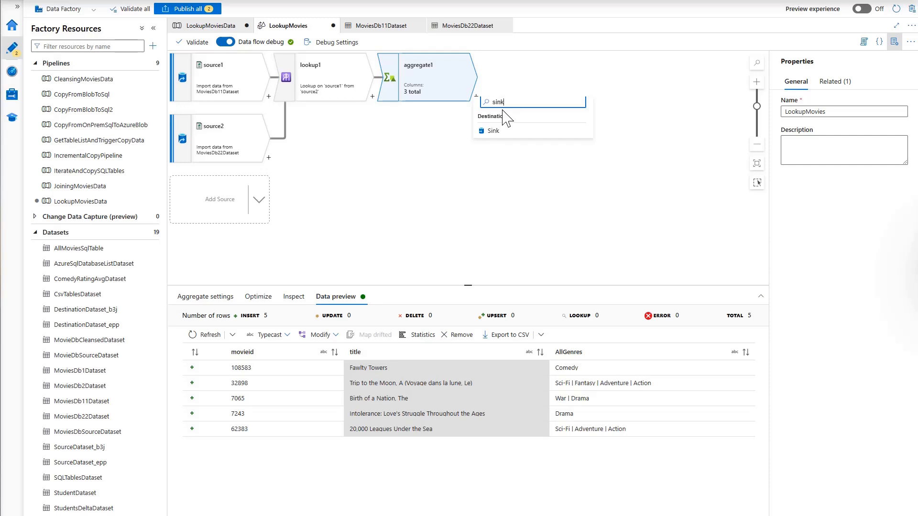
pyautogui.click(497, 131)
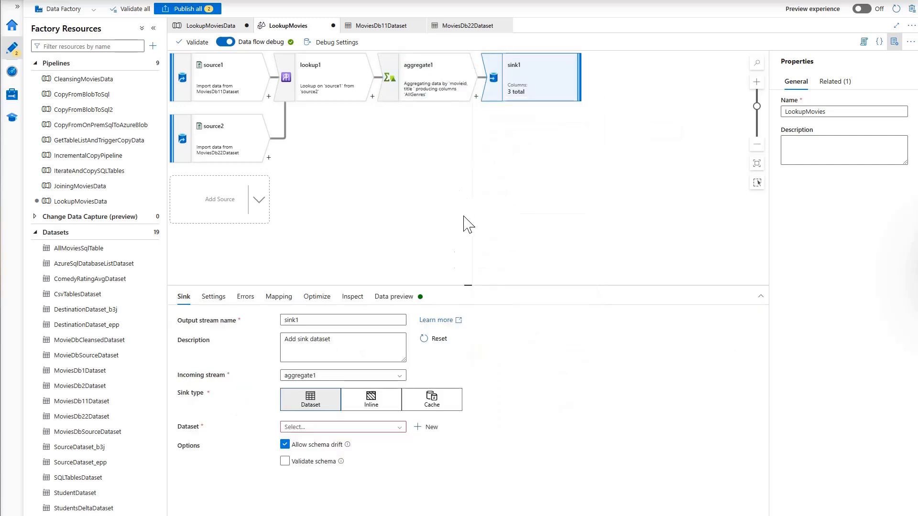
pyautogui.click(399, 427)
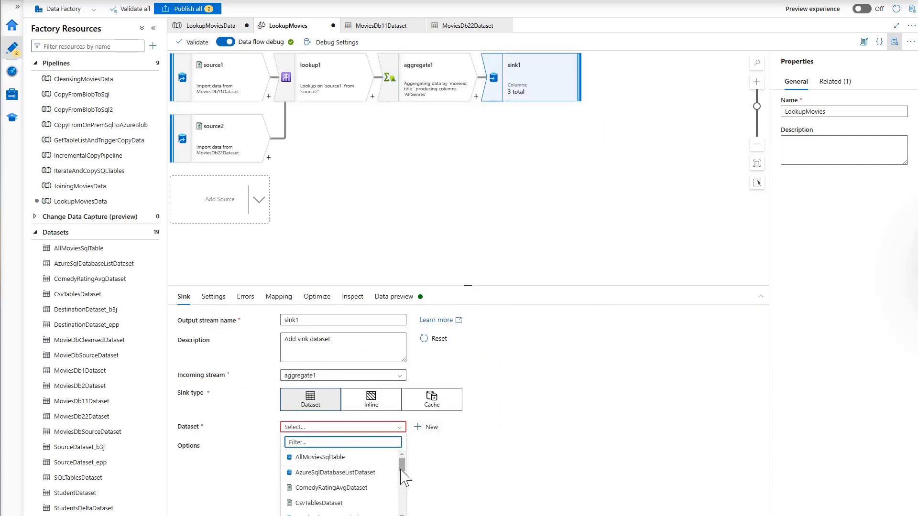
pyautogui.click(354, 458)
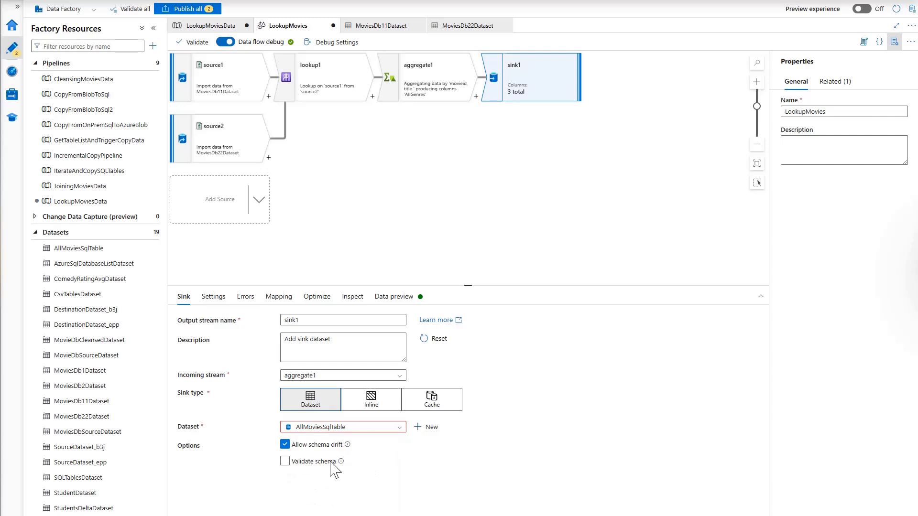
pyautogui.click(395, 297)
pyautogui.click(209, 335)
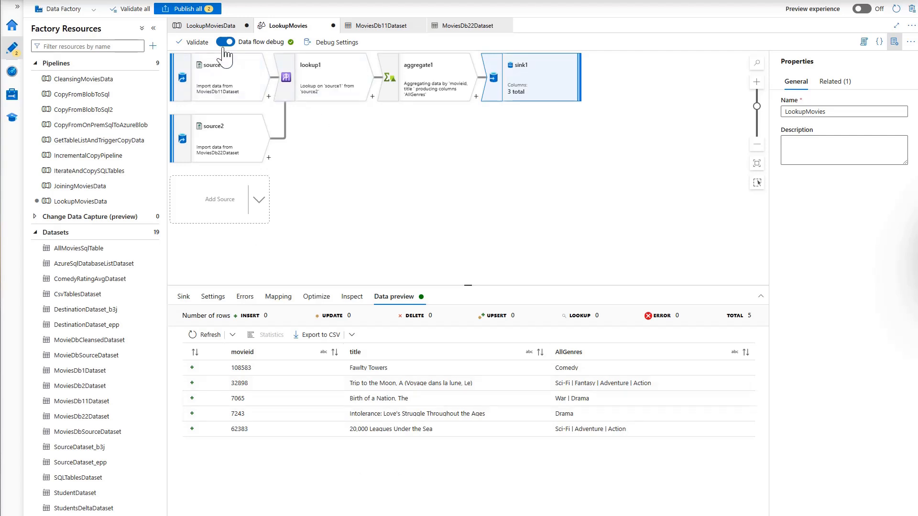
# Validate the whole factory and publish the pending LookupMoviesData pipeline and LookupMovies data flow
pyautogui.click(141, 10)
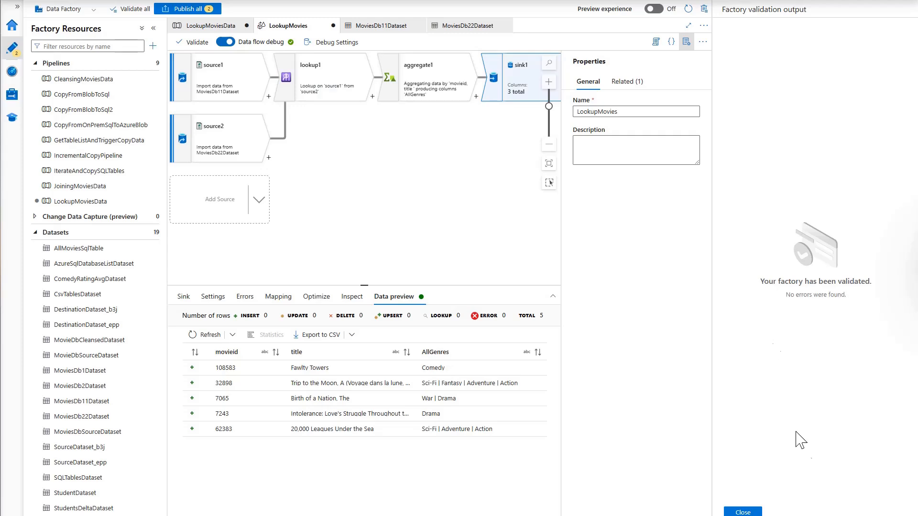
pyautogui.click(742, 512)
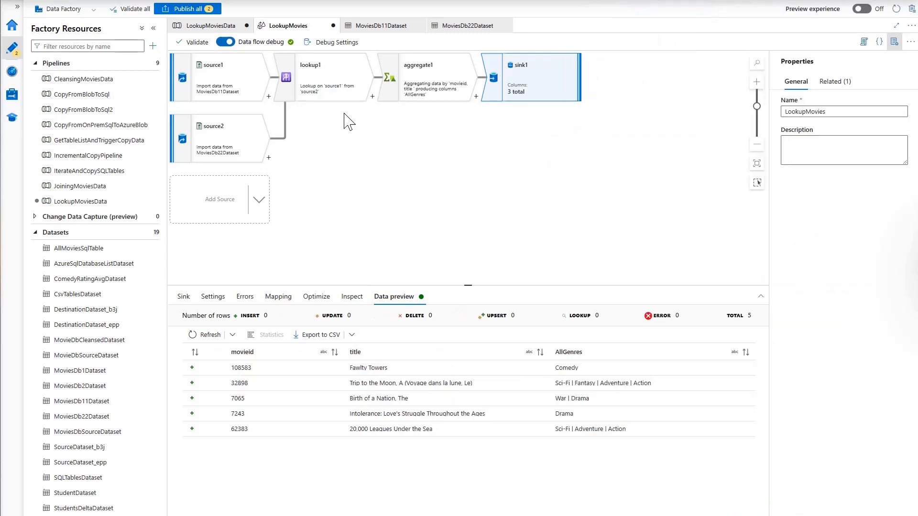
pyautogui.click(195, 11)
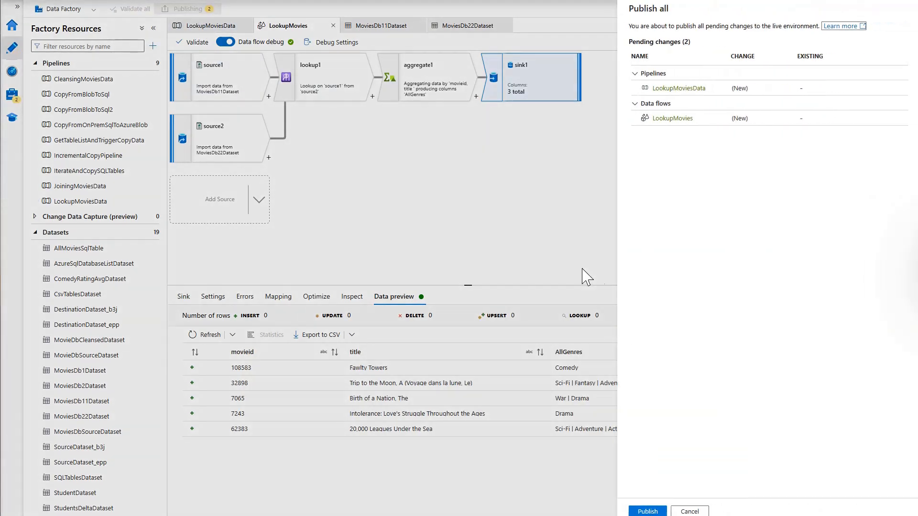
pyautogui.click(653, 510)
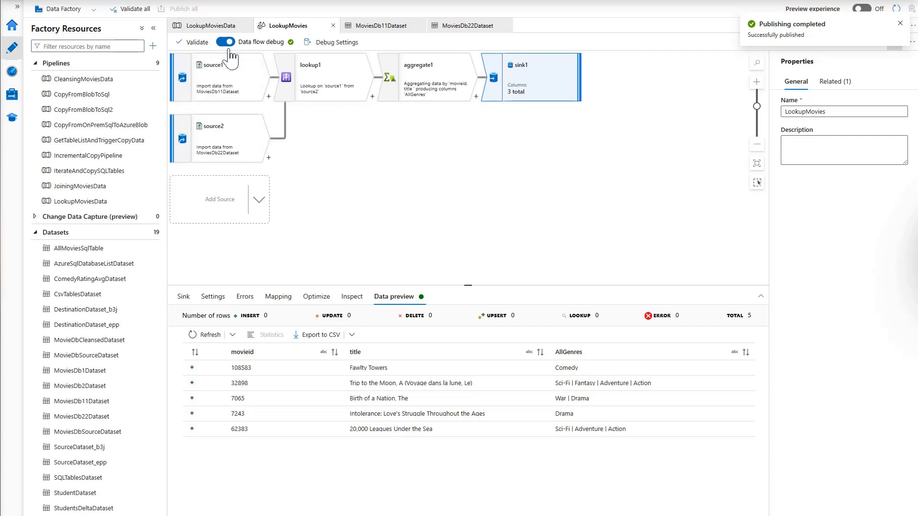
# Trigger an immediate run of the published LookupMoviesData pipeline and open the run monitoring
pyautogui.click(213, 28)
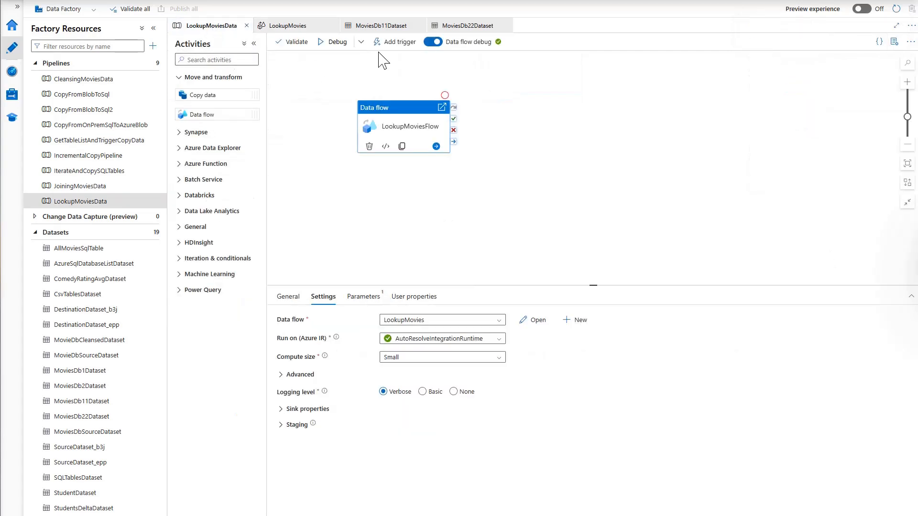
pyautogui.click(400, 43)
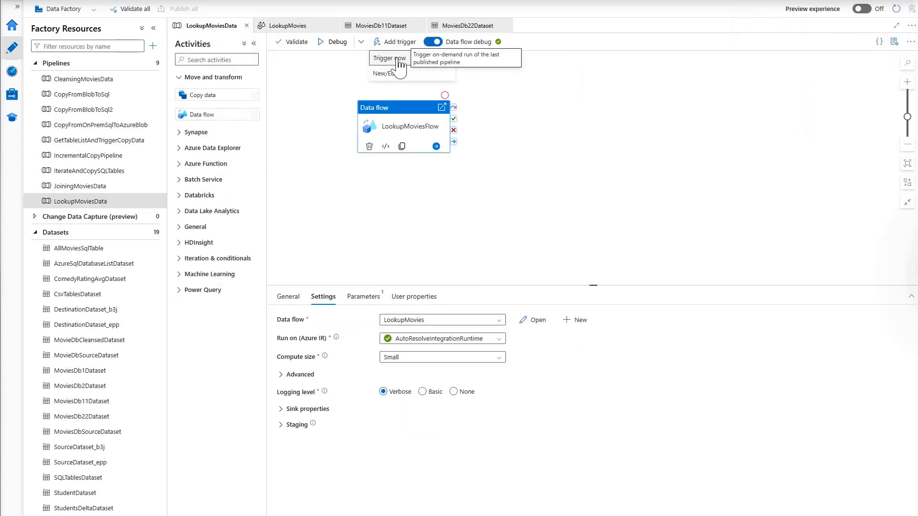
pyautogui.click(400, 60)
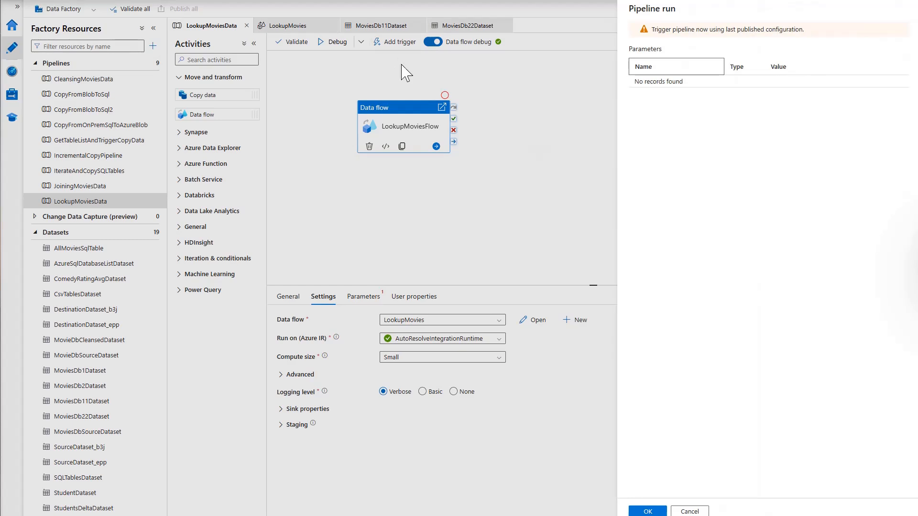
pyautogui.click(648, 512)
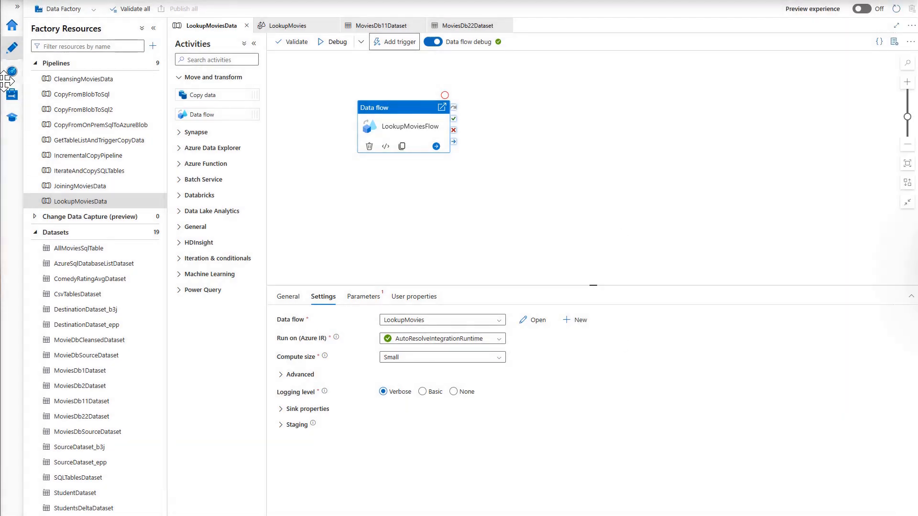
pyautogui.click(12, 71)
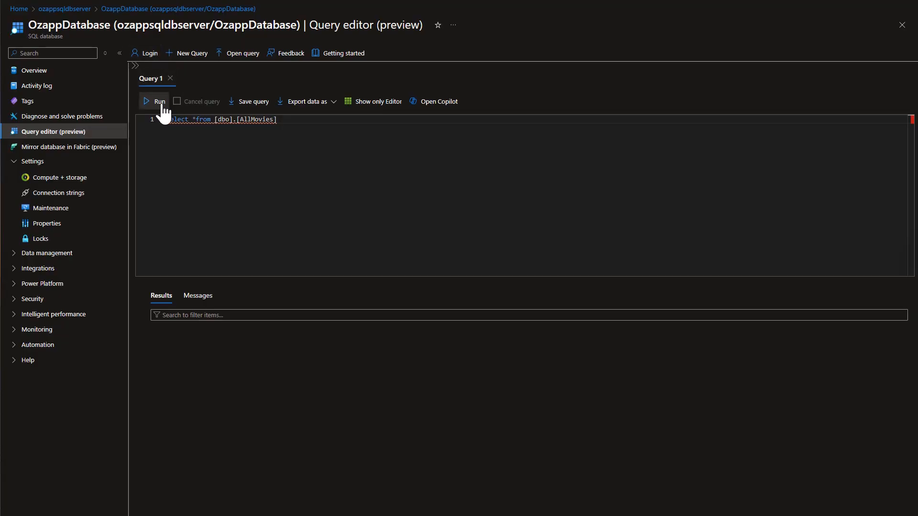
# In the Azure portal query editor for OzappDatabase, run the query Select *from [dbo].[AllMovies]
pyautogui.click(160, 102)
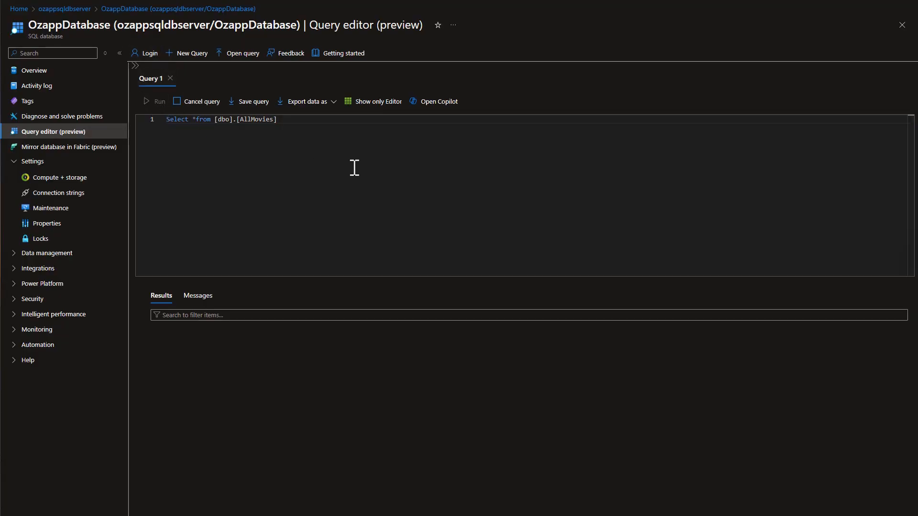